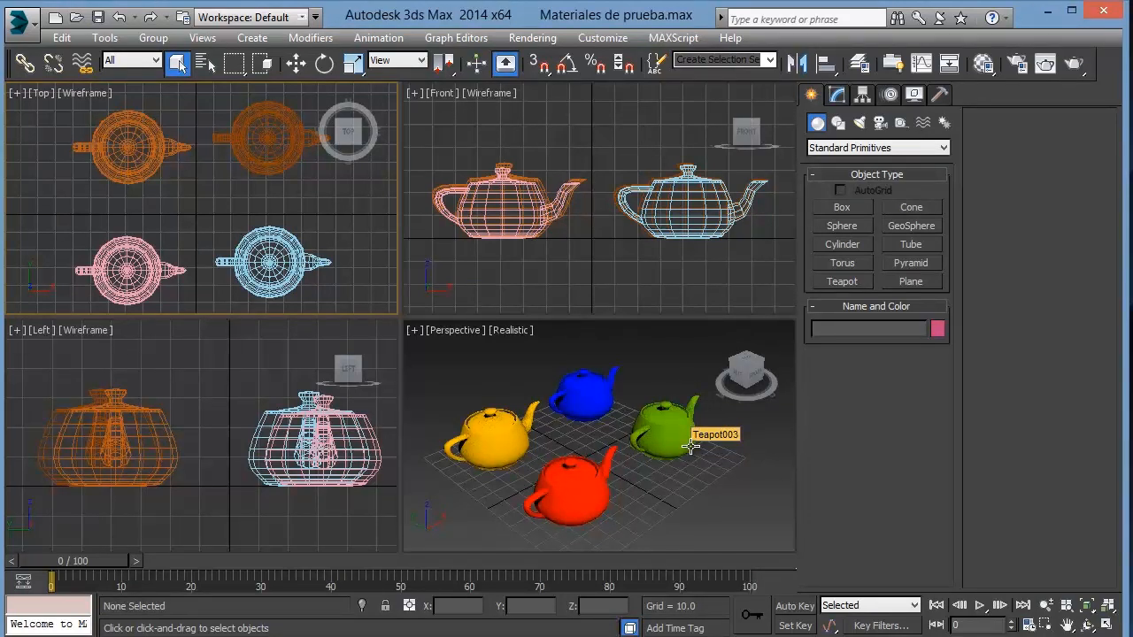
- Open the Material Editor and move its window clear of the command panel
{"action": "left_click", "coordinate": [742, 458]}
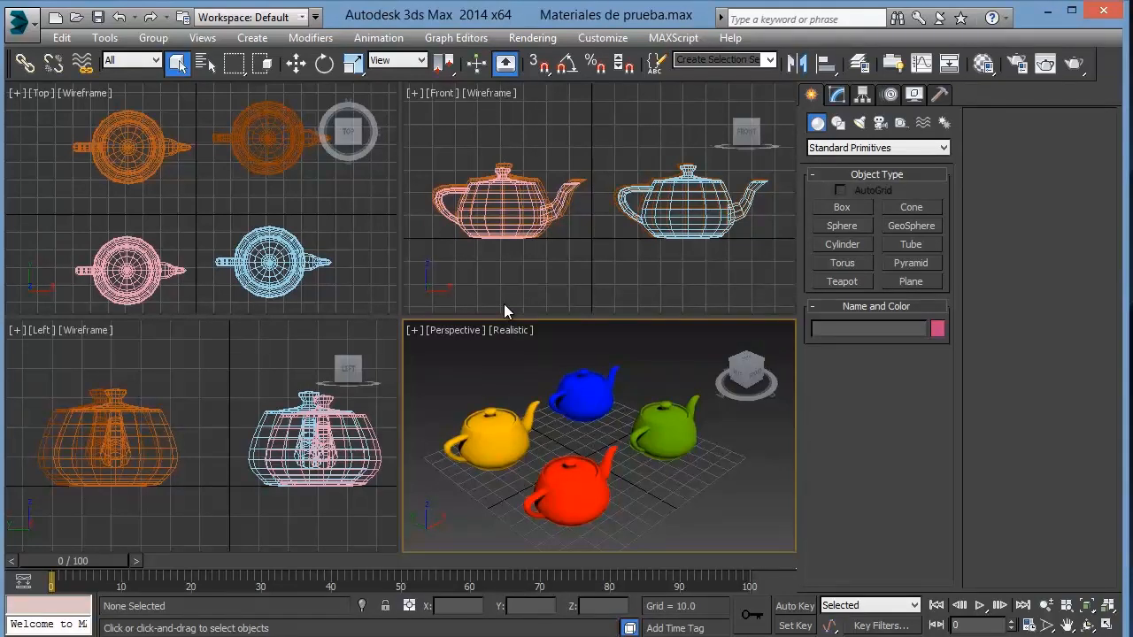
{"action": "left_click", "coordinate": [526, 283]}
{"action": "key", "text": "m"}
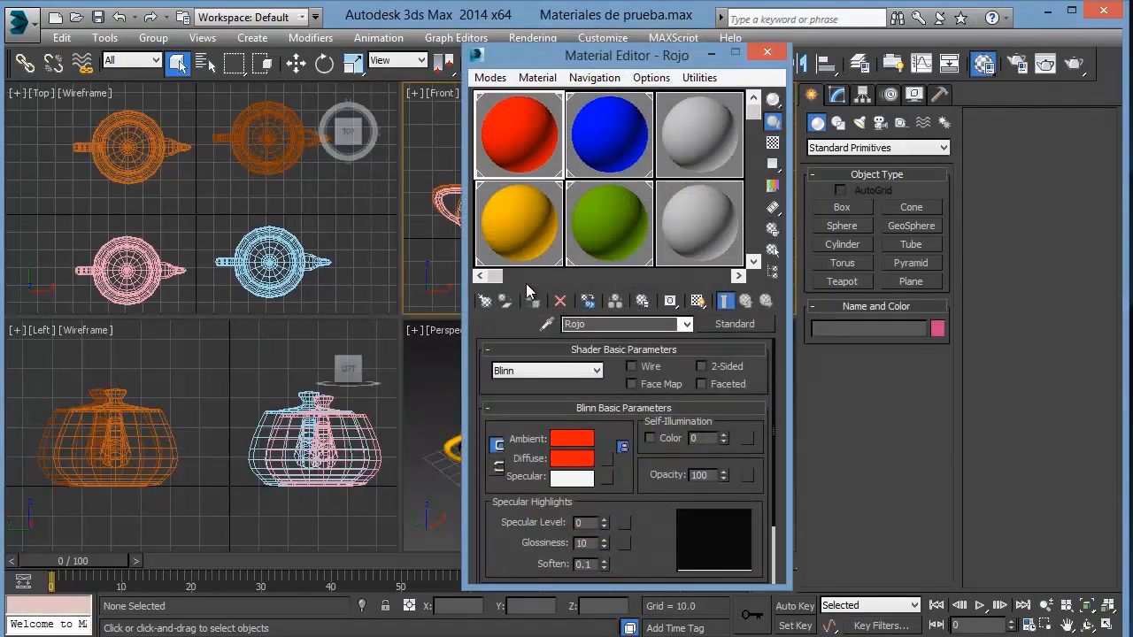
{"action": "left_click_drag", "start_coordinate": [651, 51], "coordinate": [583, 43]}
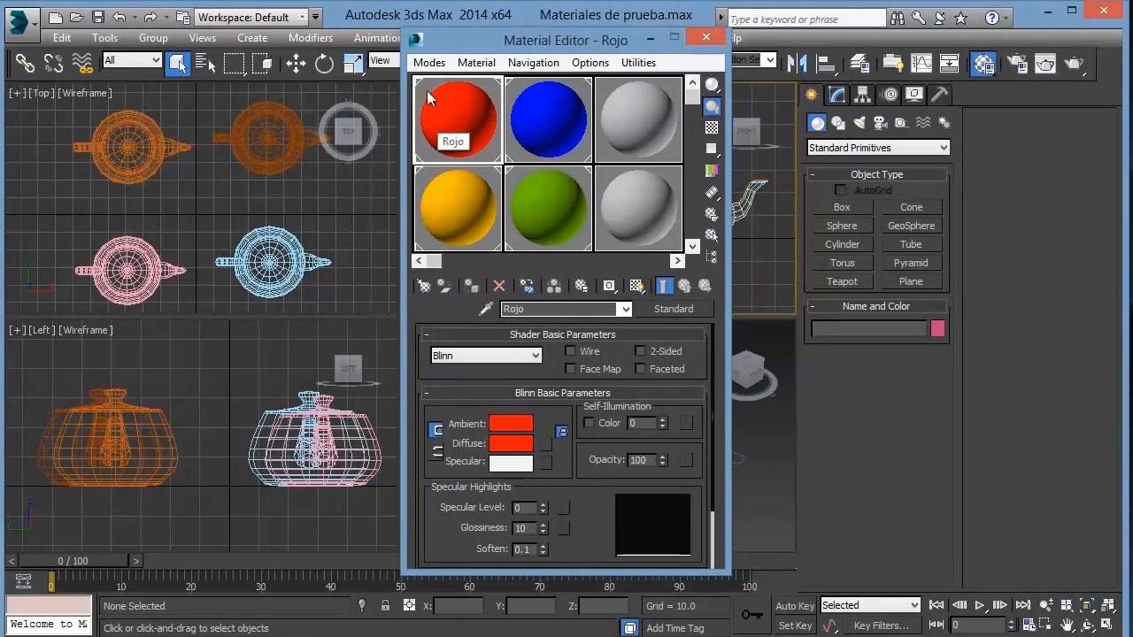
- Switch to the Slate Material Editor, view its Material/Map Browser options, and return to the Compact Material Editor
{"action": "left_click", "coordinate": [428, 63]}
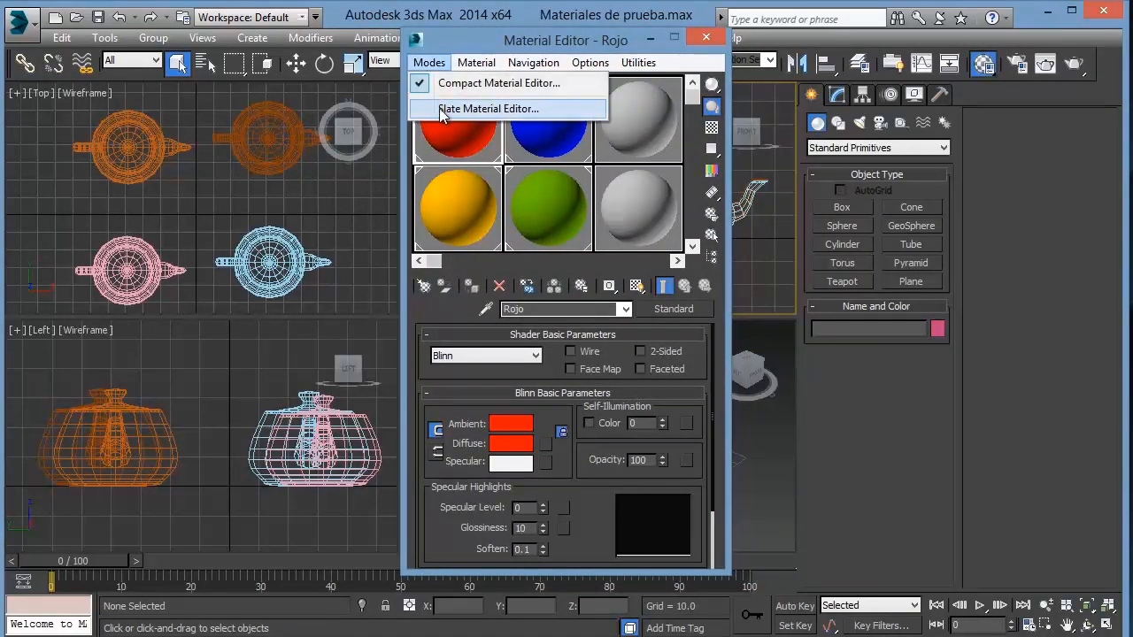
{"action": "left_click", "coordinate": [440, 108]}
{"action": "mouse_move", "coordinate": [556, 48]}
{"action": "left_mouse_down"}
{"action": "mouse_move", "coordinate": [469, 48]}
{"action": "mouse_move", "coordinate": [535, 51]}
{"action": "left_mouse_up"}
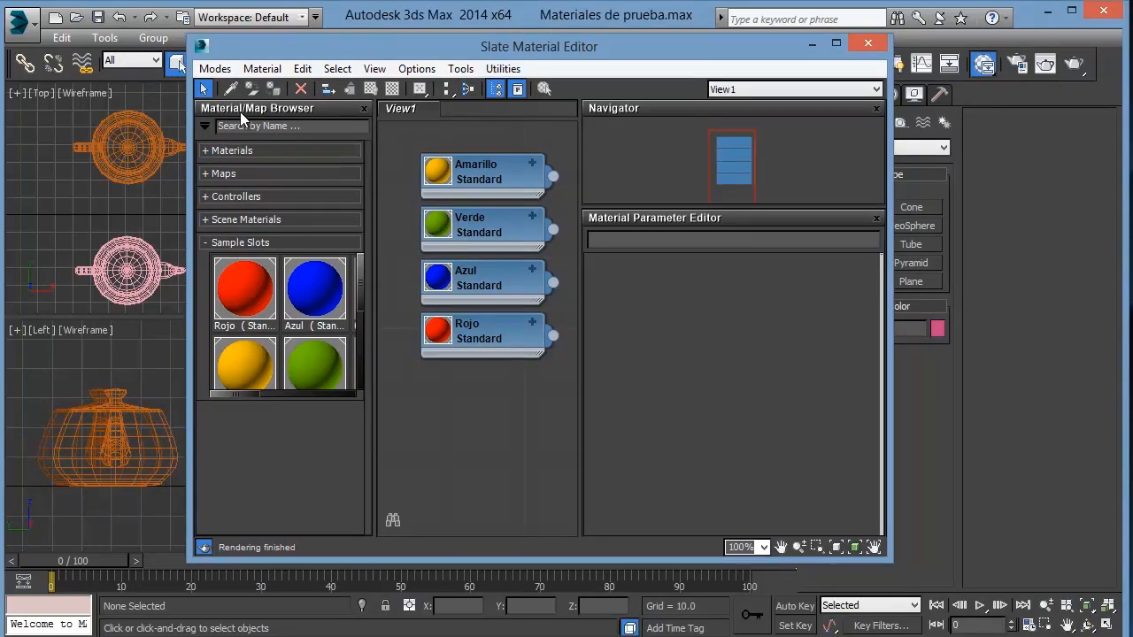
{"action": "left_click", "coordinate": [203, 128]}
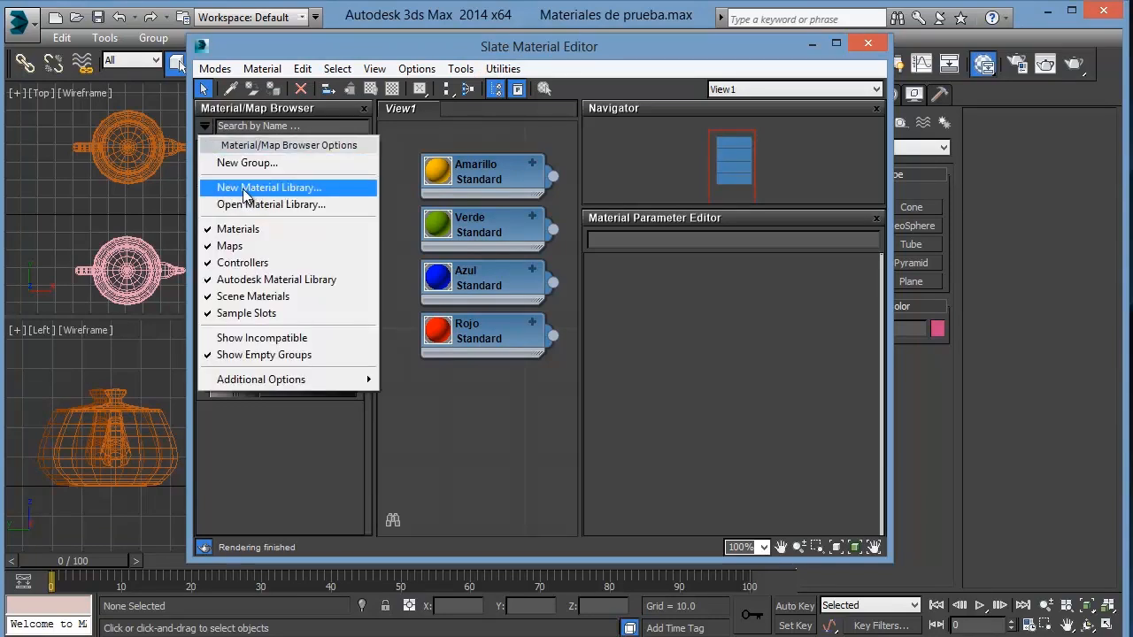
{"action": "left_click", "coordinate": [221, 70]}
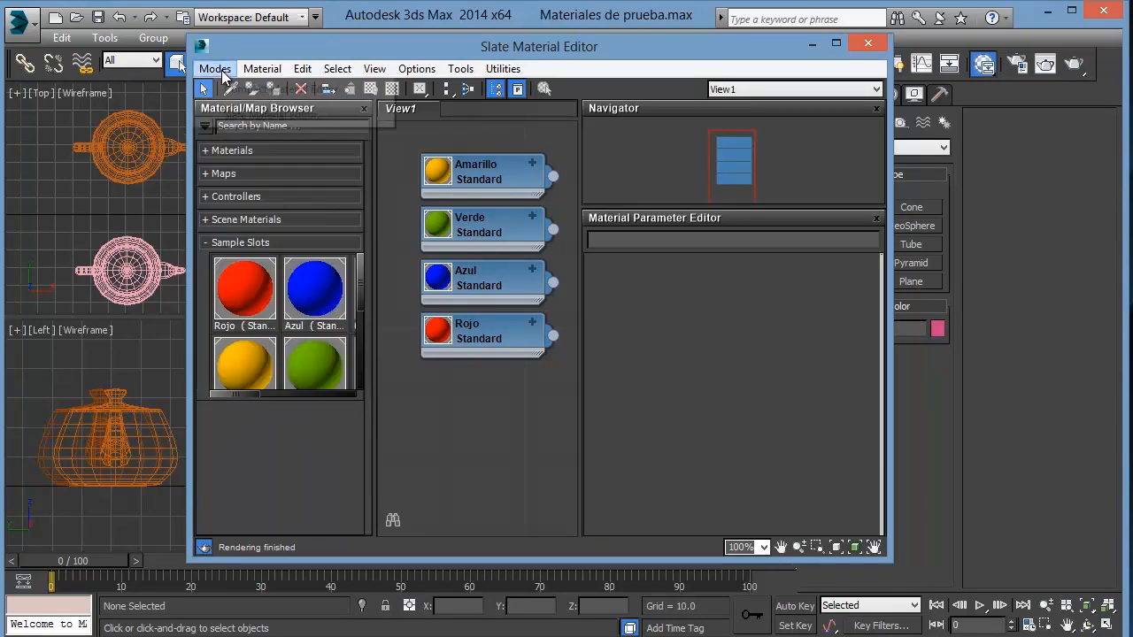
{"action": "left_click", "coordinate": [227, 90]}
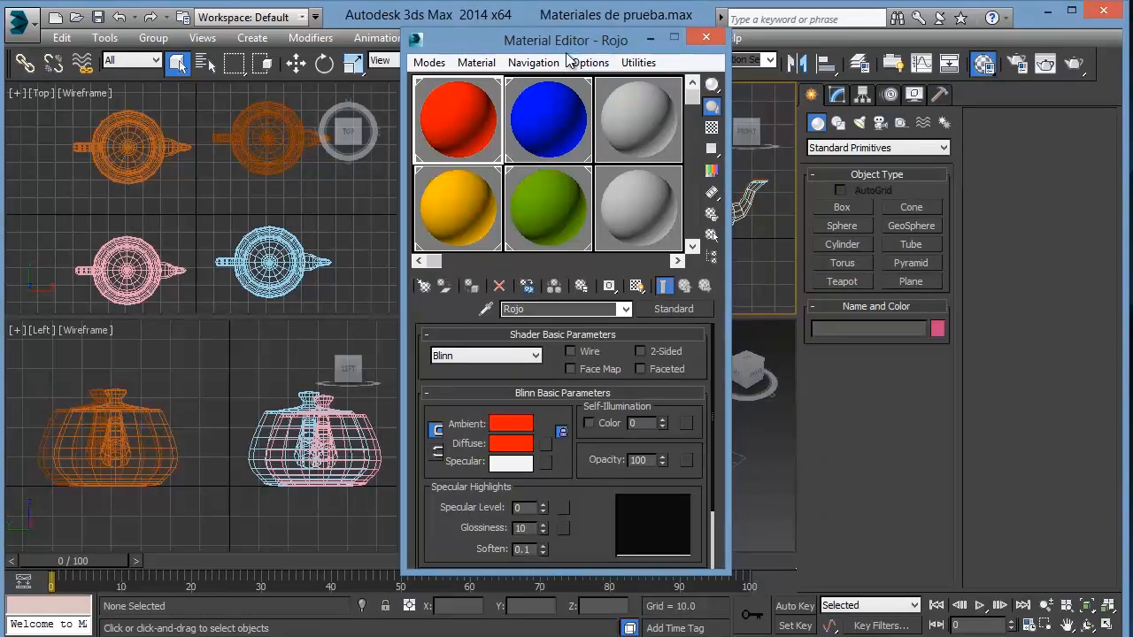
- Open the standalone Material/Map Browser and place the Material Editor window beside it
{"action": "left_click_drag", "start_coordinate": [571, 42], "coordinate": [884, 54]}
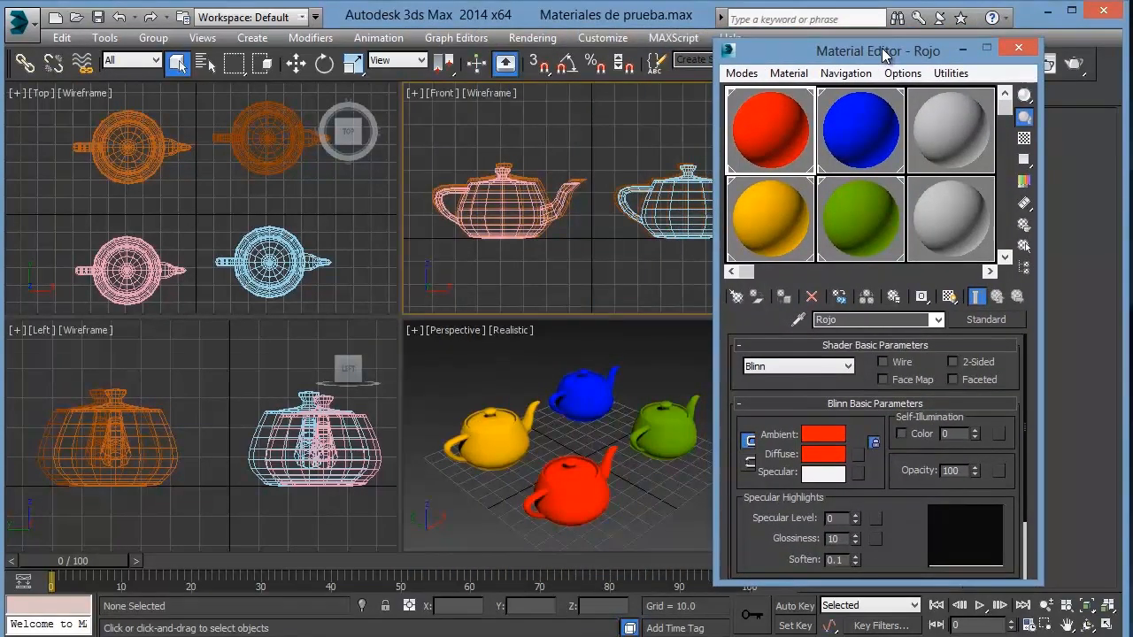
{"action": "left_click", "coordinate": [533, 38]}
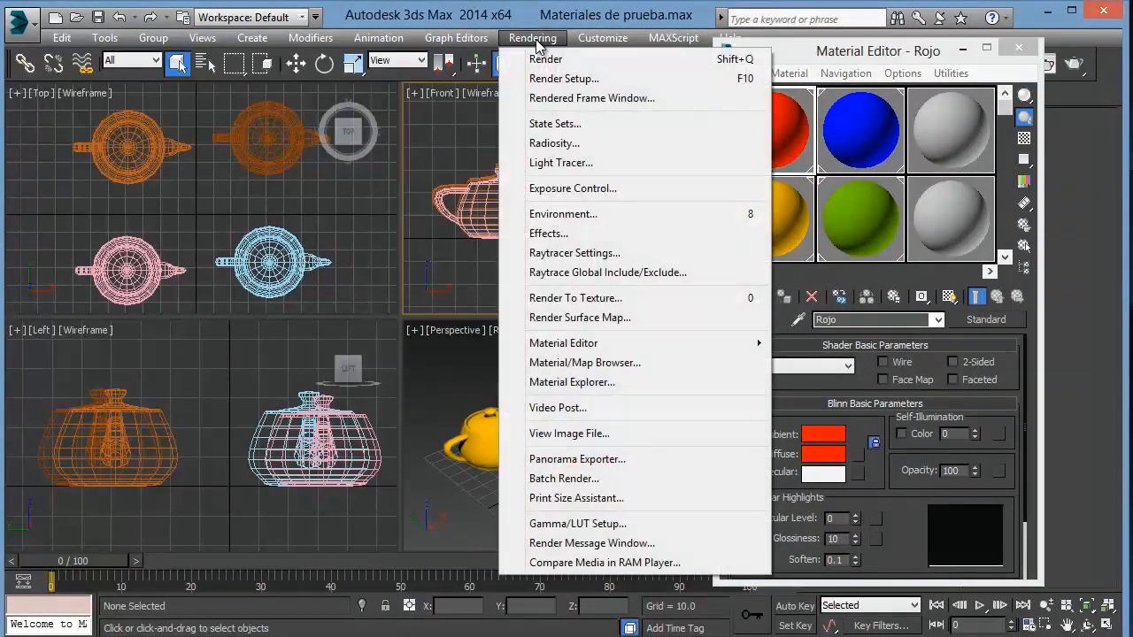
{"action": "left_click", "coordinate": [579, 363]}
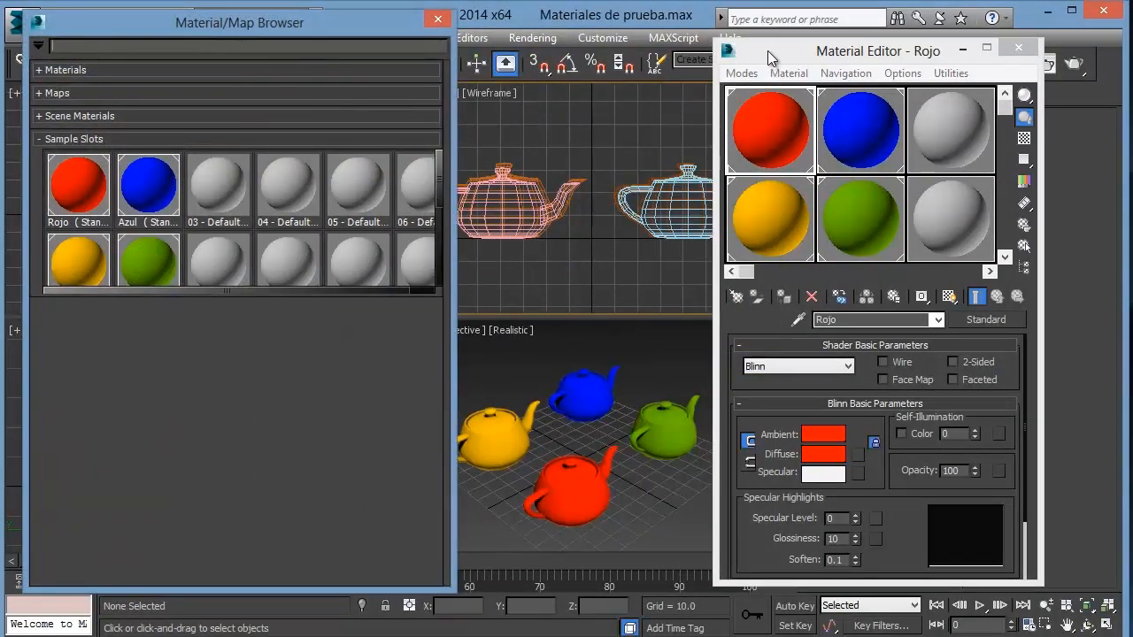
{"action": "left_click_drag", "start_coordinate": [768, 51], "coordinate": [567, 46]}
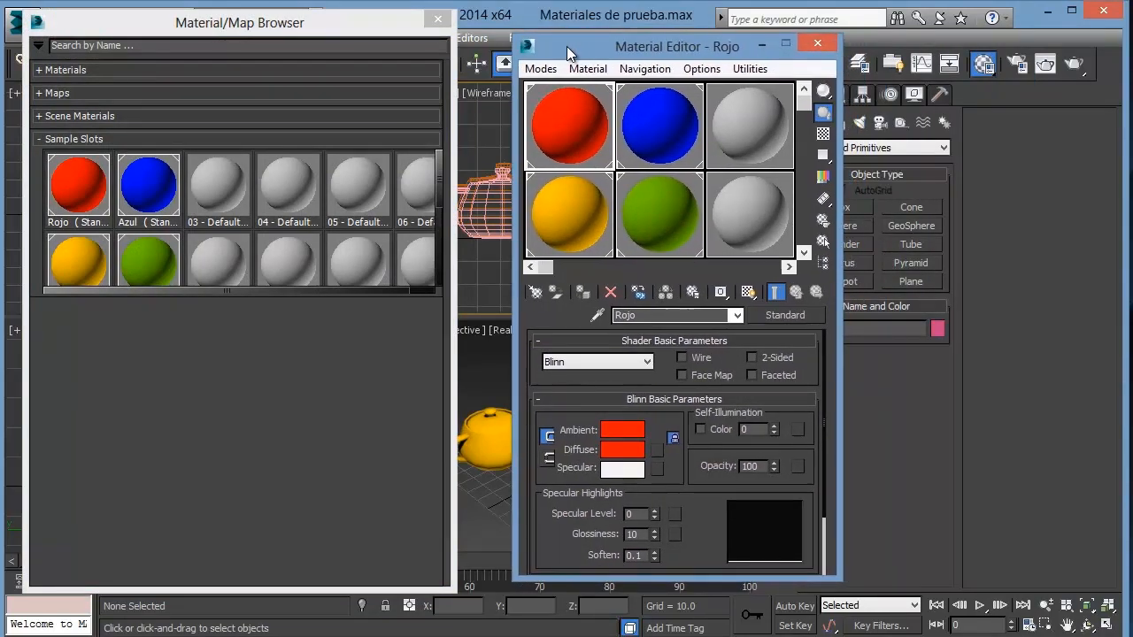
- Create a new material library named Materiales Arquitectura and save it on the Desktop
{"action": "left_click", "coordinate": [37, 46]}
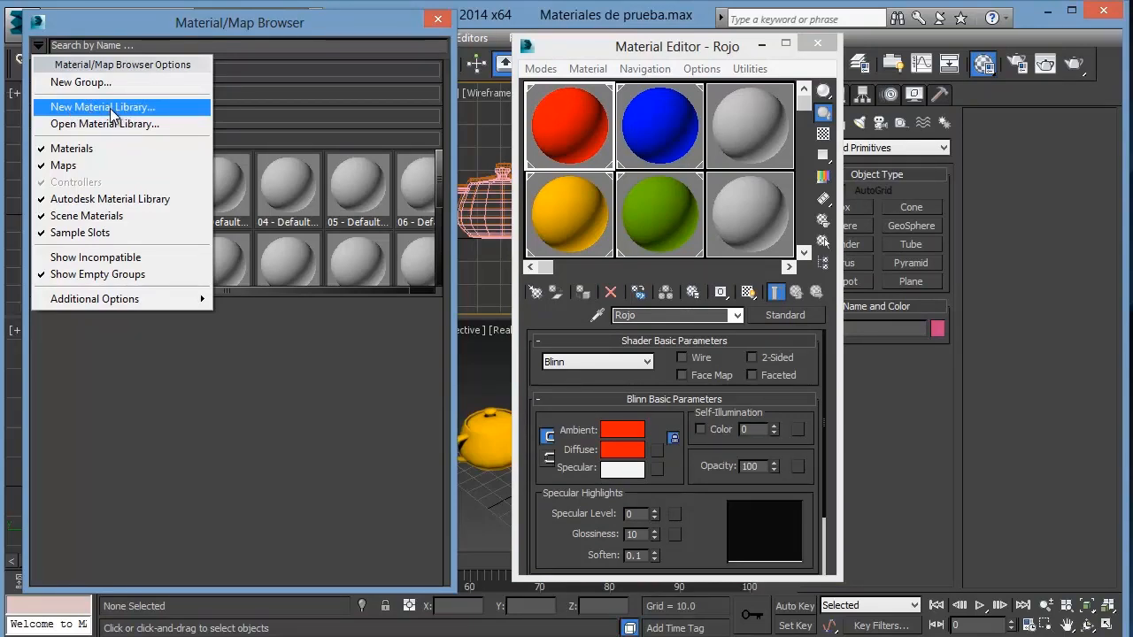
{"action": "left_click", "coordinate": [112, 111]}
{"action": "left_click", "coordinate": [93, 176]}
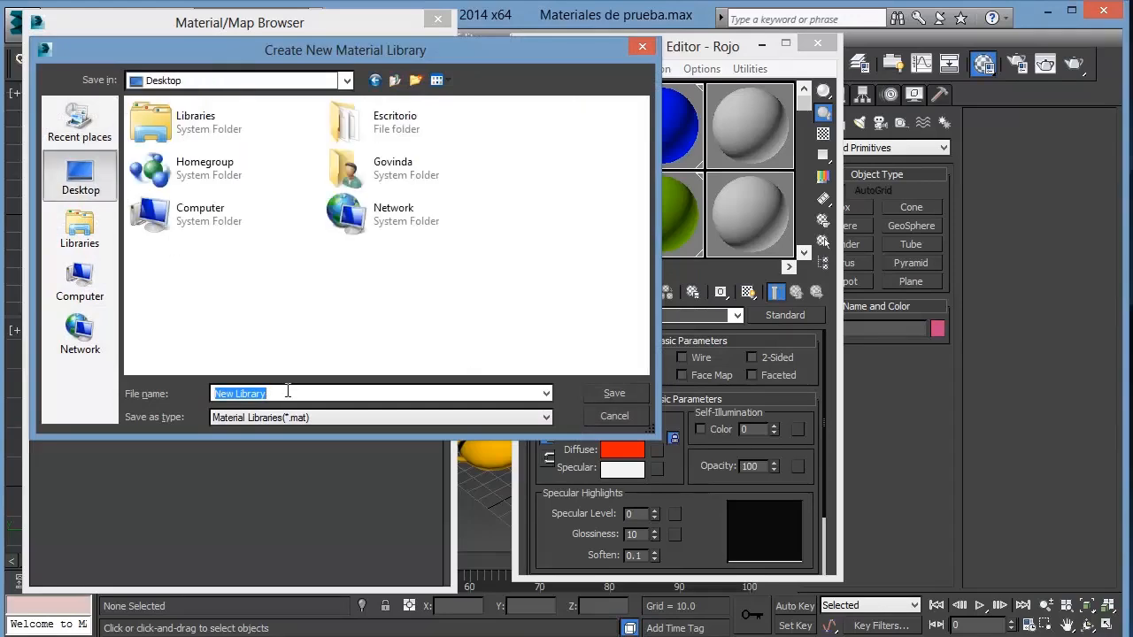
{"action": "type", "text": "Mat"}
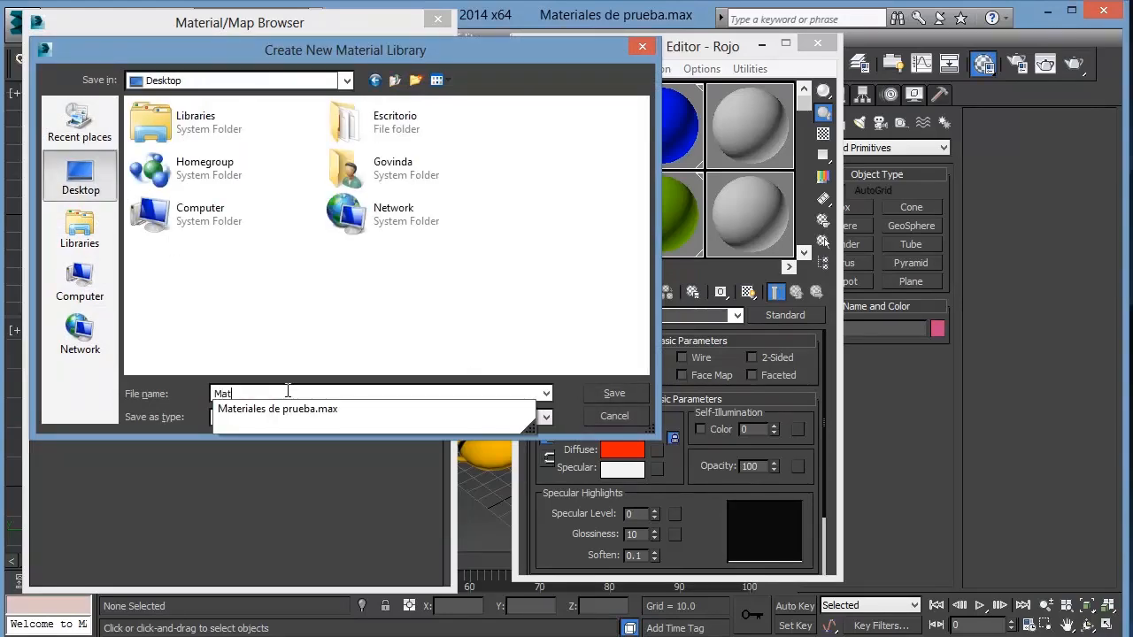
{"action": "type", "text": "eriales A"}
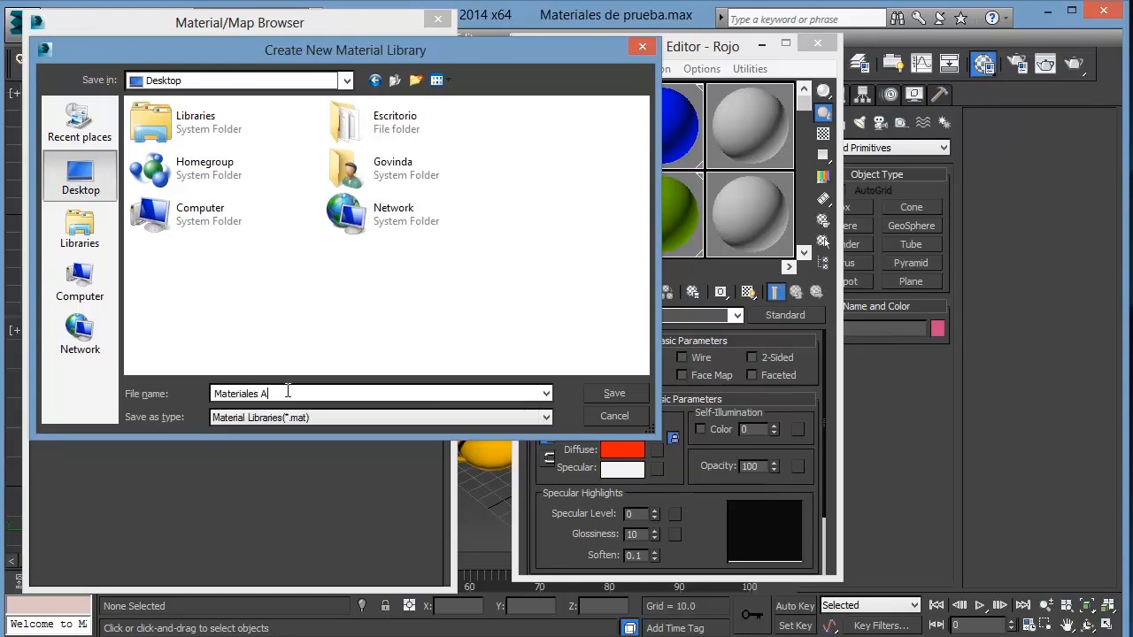
{"action": "type", "text": "rquitectura"}
{"action": "left_click", "coordinate": [600, 392]}
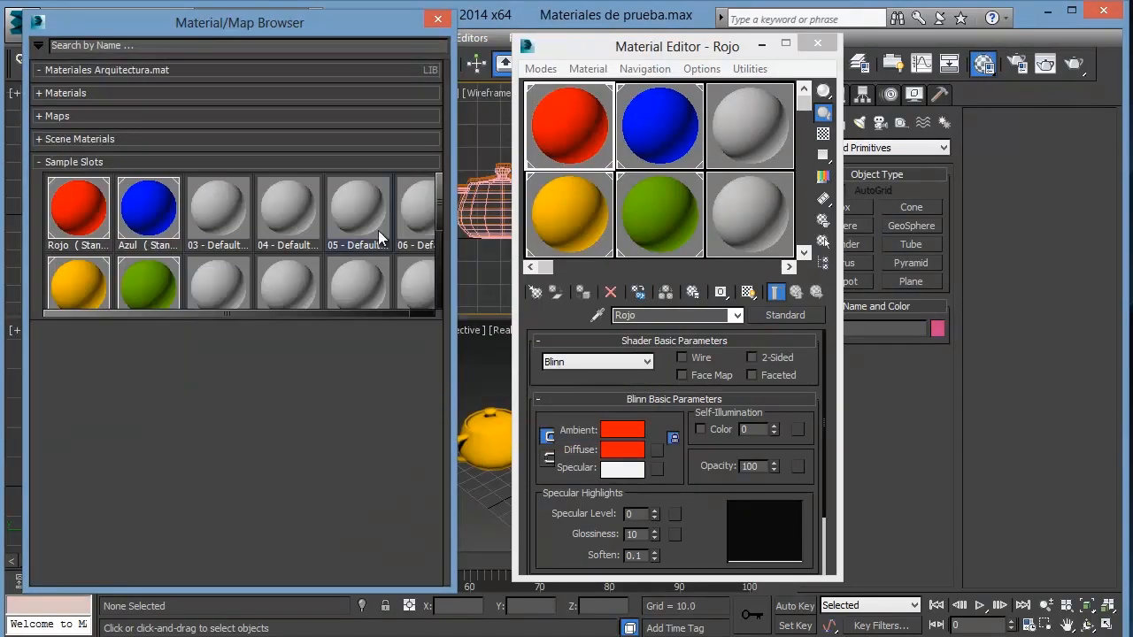
{"action": "left_click", "coordinate": [39, 75]}
{"action": "left_click", "coordinate": [39, 93]}
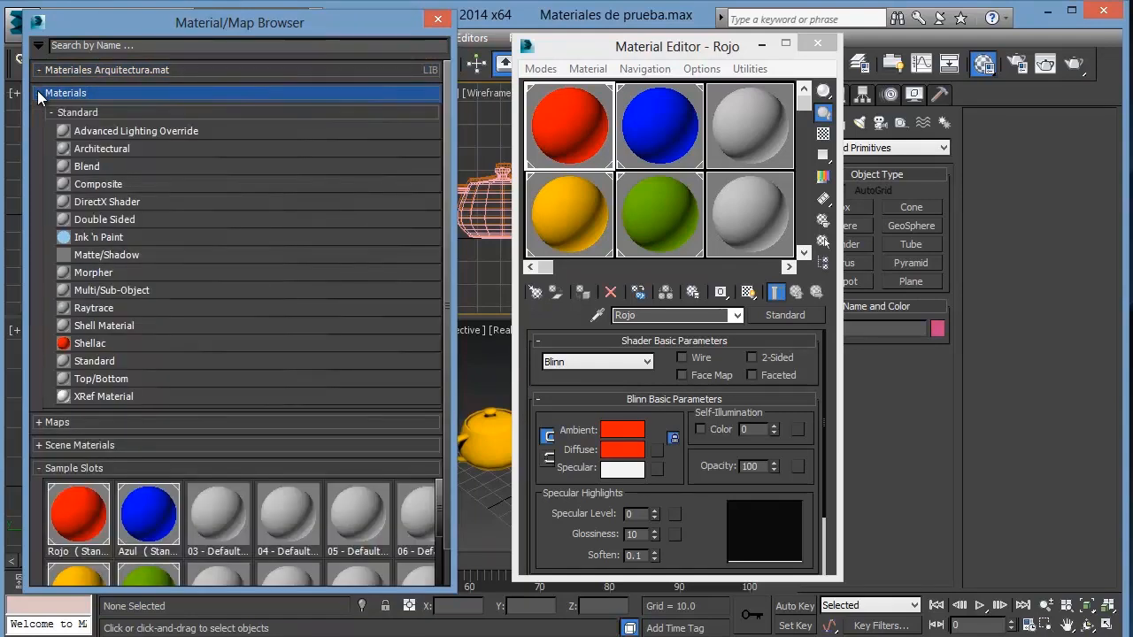
{"action": "left_click", "coordinate": [40, 93]}
{"action": "left_click", "coordinate": [40, 74]}
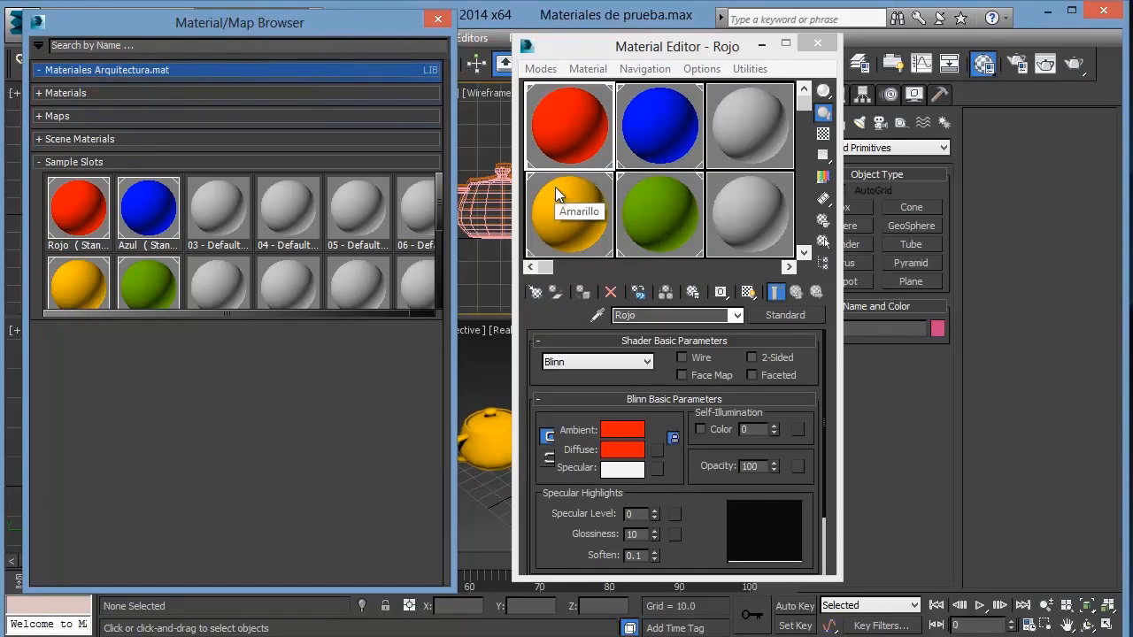
- Put the red material into the Materiales Arquitectura.mat library, keeping the name Rojo
{"action": "left_click", "coordinate": [577, 159]}
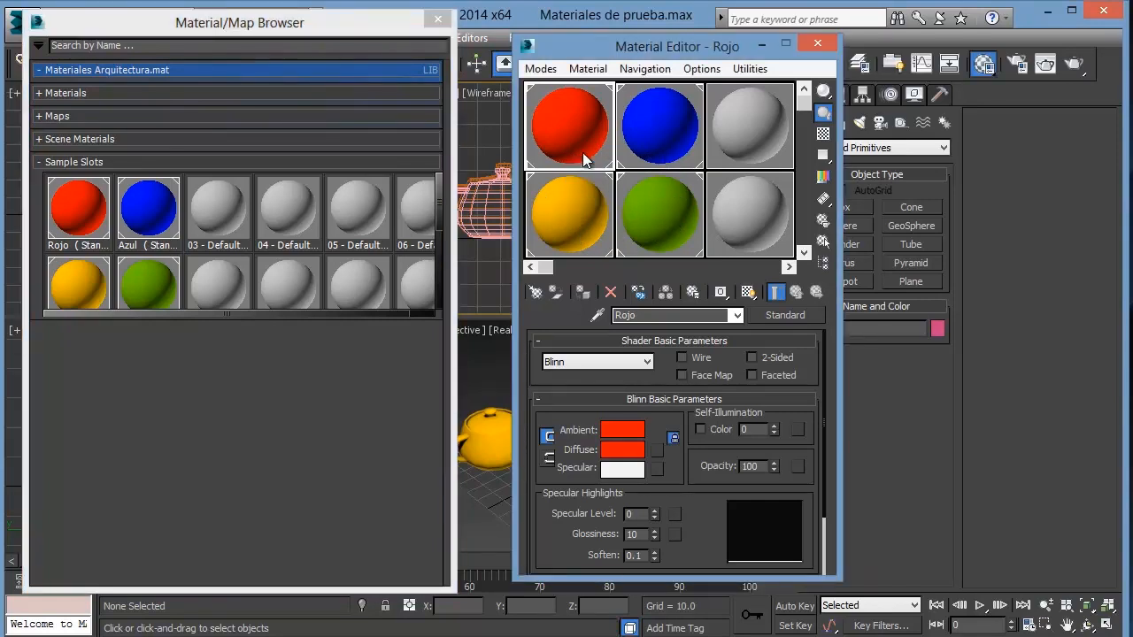
{"action": "left_click", "coordinate": [690, 294]}
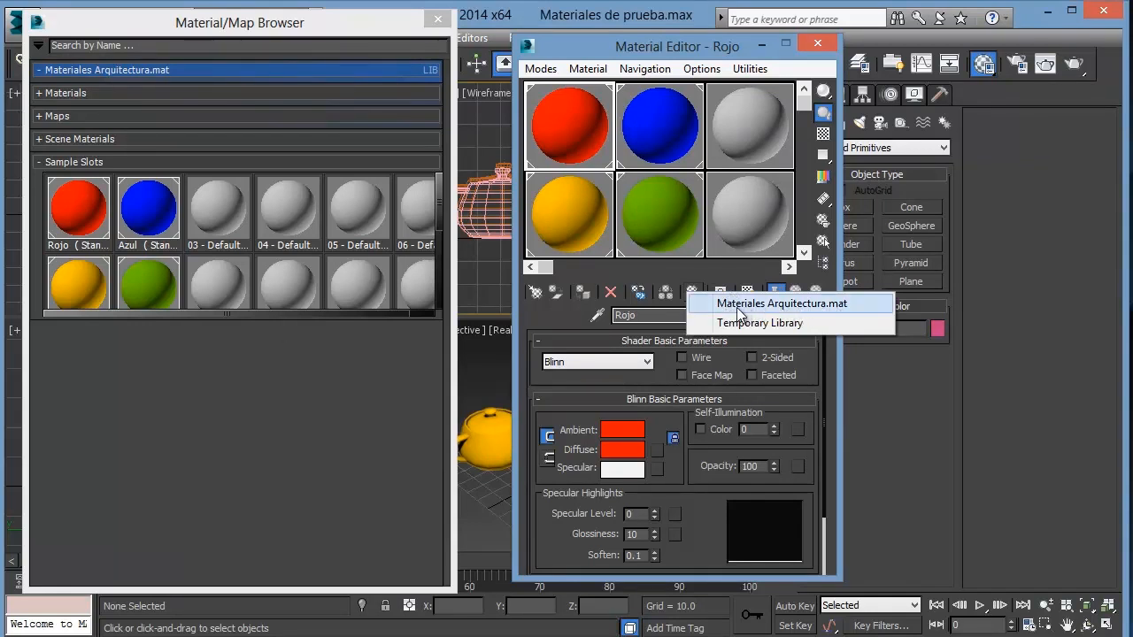
{"action": "left_click", "coordinate": [803, 309]}
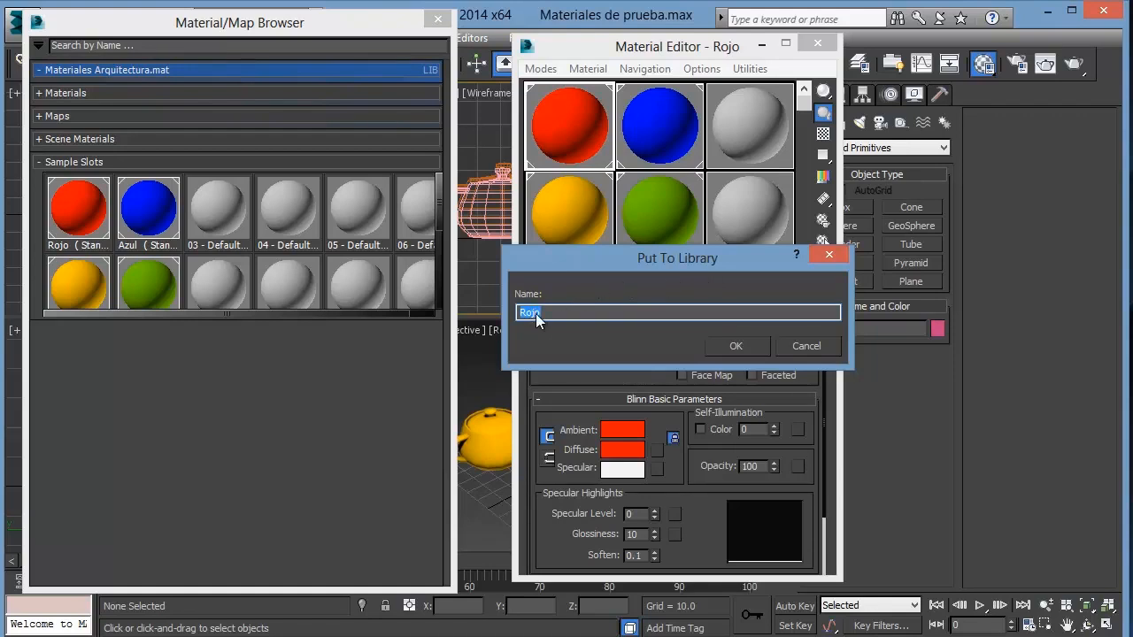
{"action": "left_click_drag", "start_coordinate": [624, 262], "coordinate": [620, 347]}
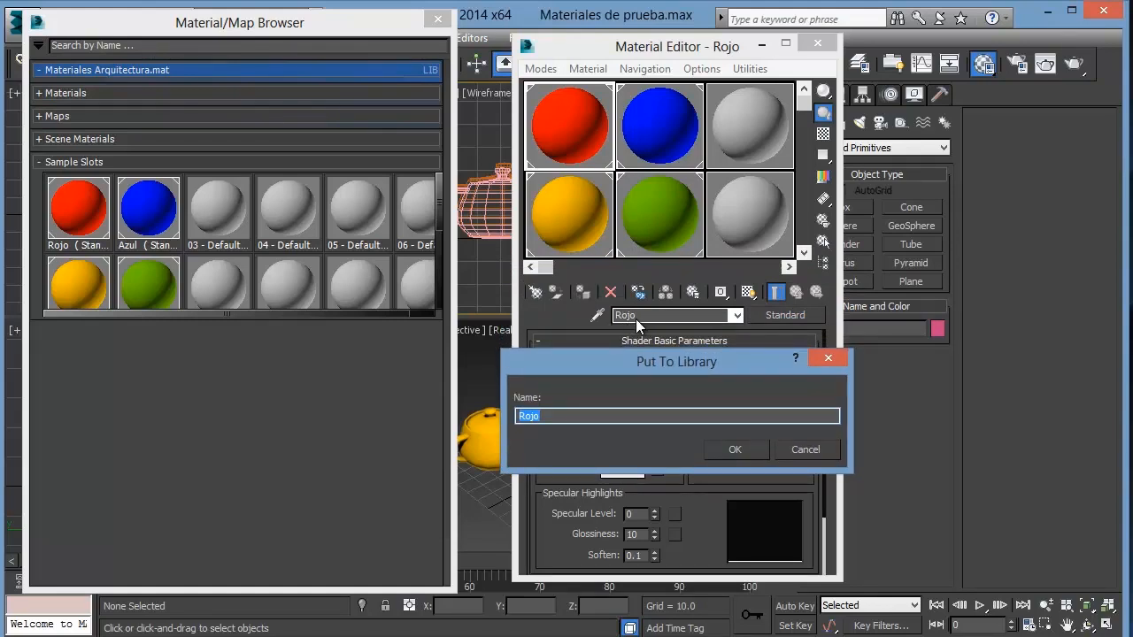
{"action": "left_click", "coordinate": [731, 450]}
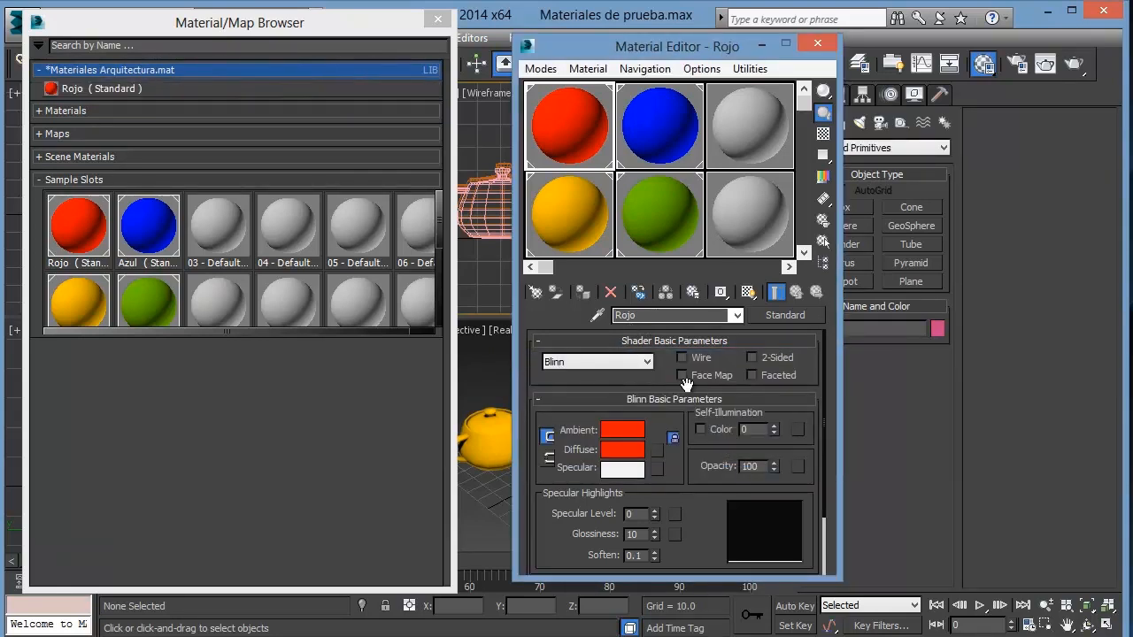
- Put the unused grey material in the second sample row into the Materiales Arquitectura.mat library under the name Concreto
{"action": "left_click", "coordinate": [745, 213]}
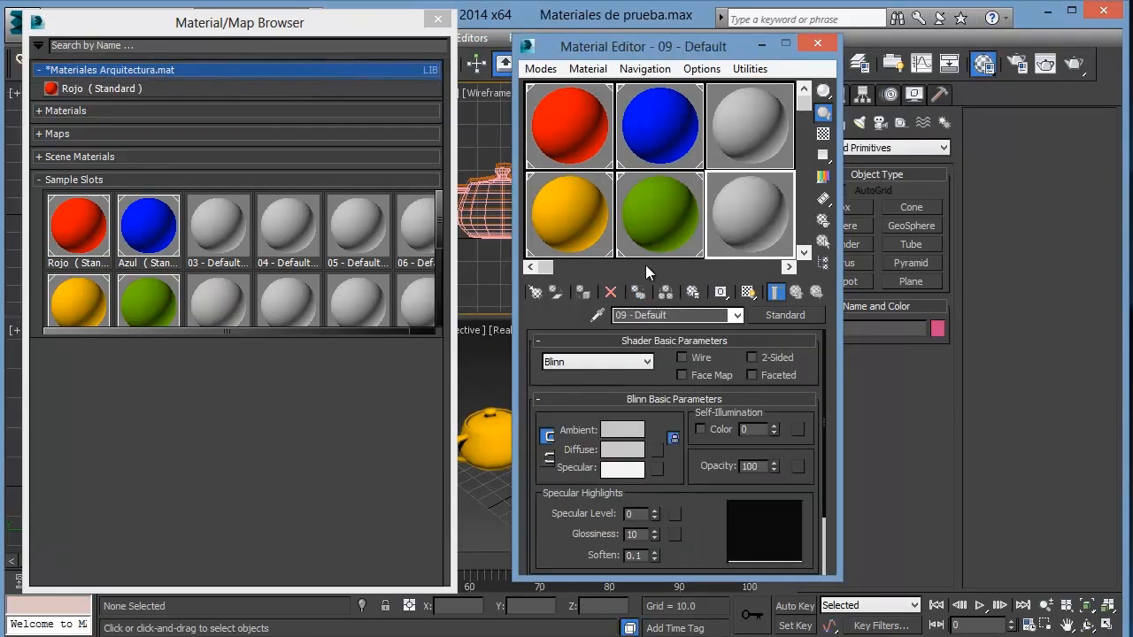
{"action": "left_click", "coordinate": [673, 315]}
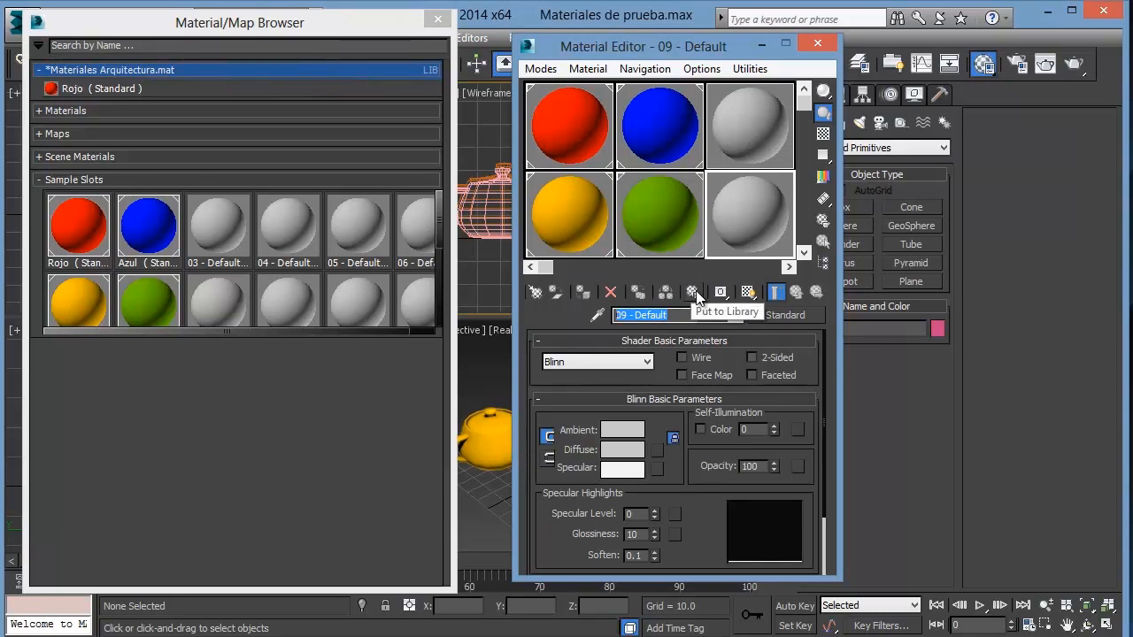
{"action": "left_click", "coordinate": [697, 297]}
{"action": "left_click", "coordinate": [729, 303]}
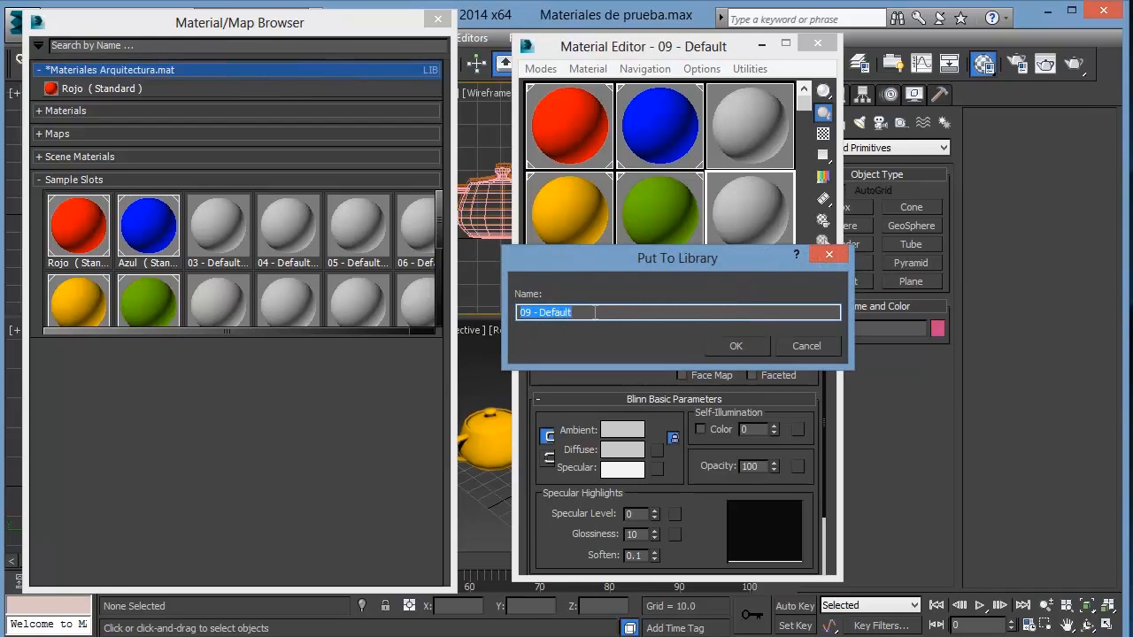
{"action": "left_click_drag", "start_coordinate": [594, 311], "coordinate": [431, 325]}
{"action": "type", "text": "Concreto"}
{"action": "left_click", "coordinate": [742, 344]}
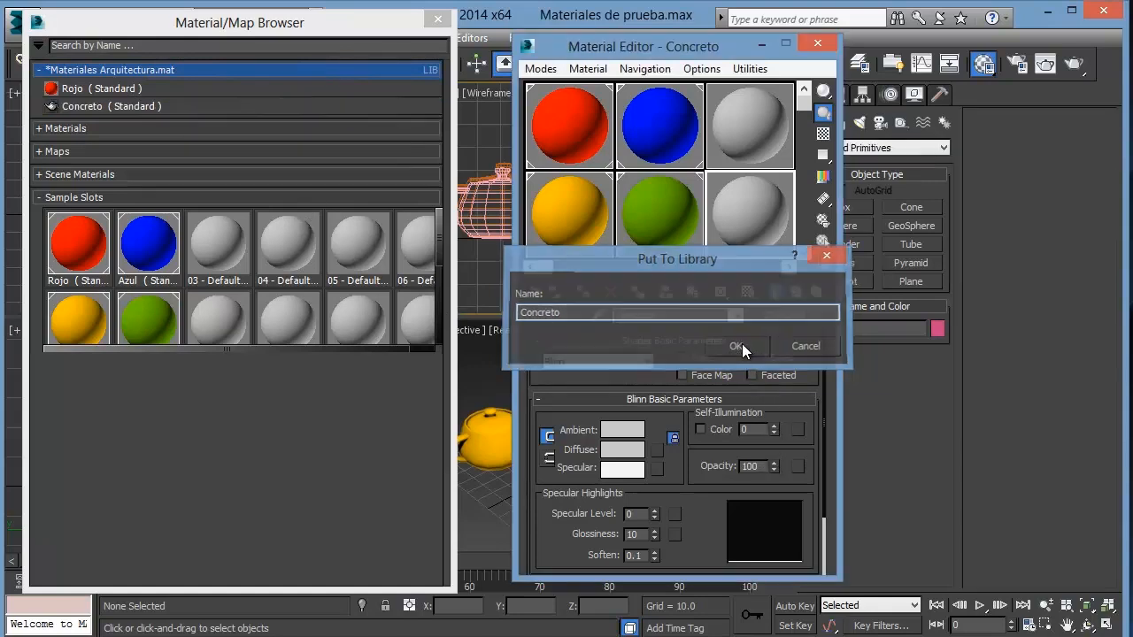
- Put the yellow material into the Materiales Arquitectura.mat library, keeping the name Amarillo
{"action": "left_click", "coordinate": [584, 200]}
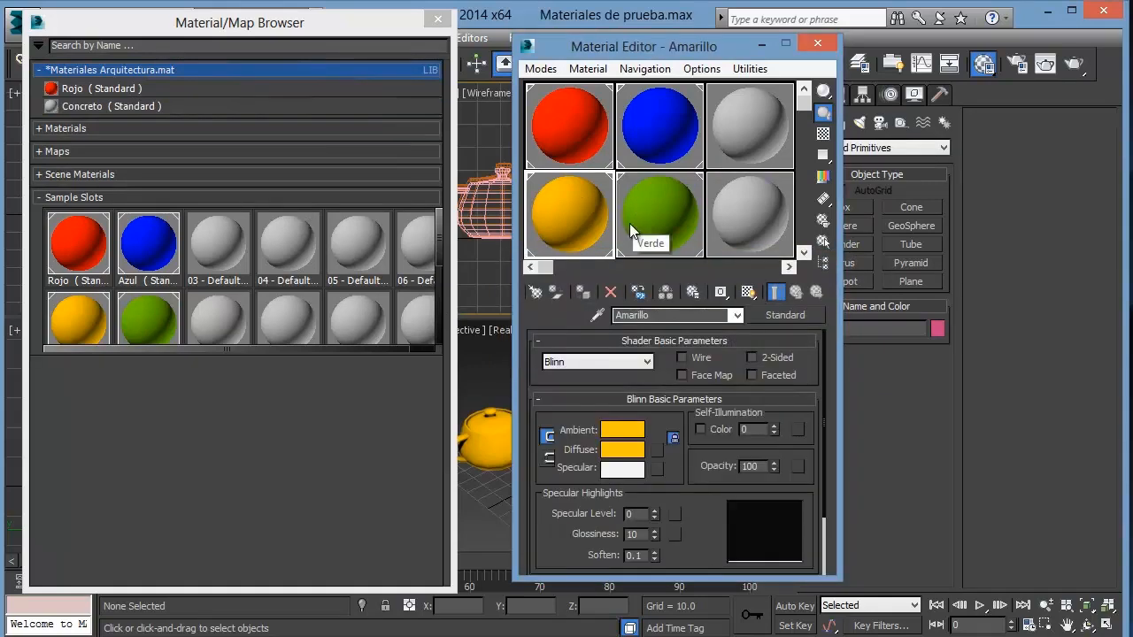
{"action": "left_click", "coordinate": [694, 294]}
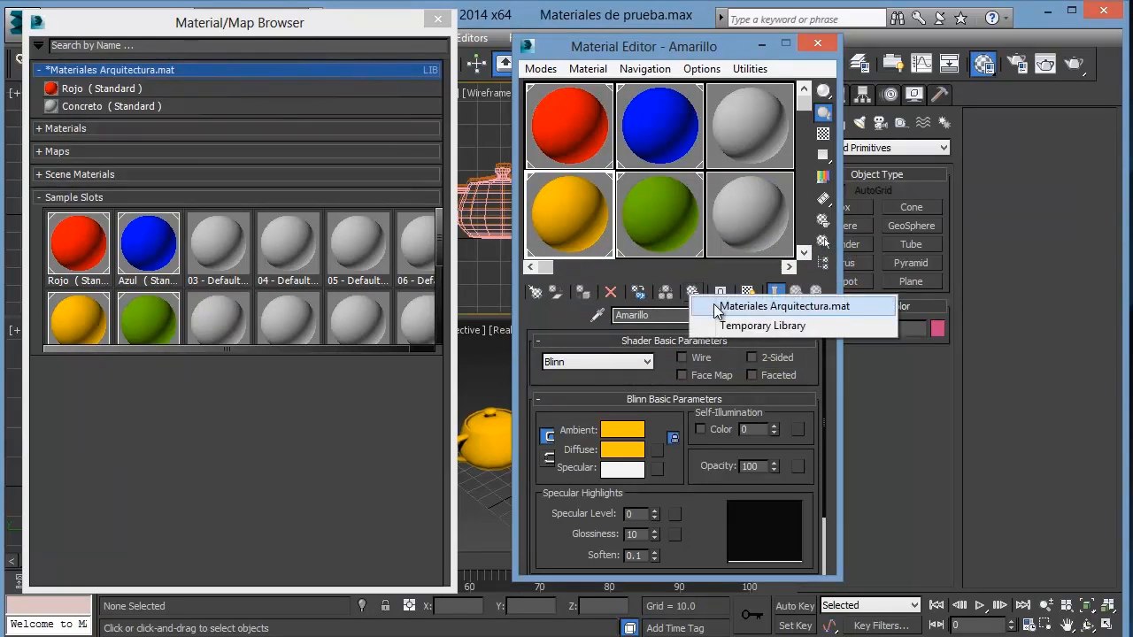
{"action": "left_click", "coordinate": [708, 305]}
{"action": "left_click", "coordinate": [714, 347]}
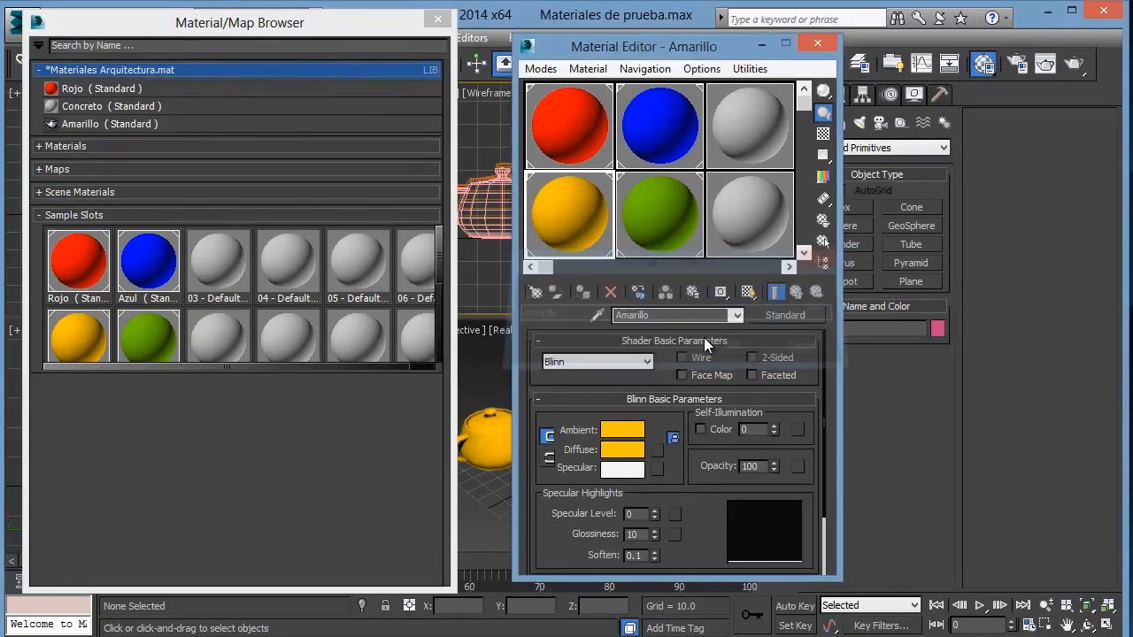
- Put the blue material into the Materiales Arquitectura.mat library, keeping the name Azul
{"action": "left_click", "coordinate": [653, 130]}
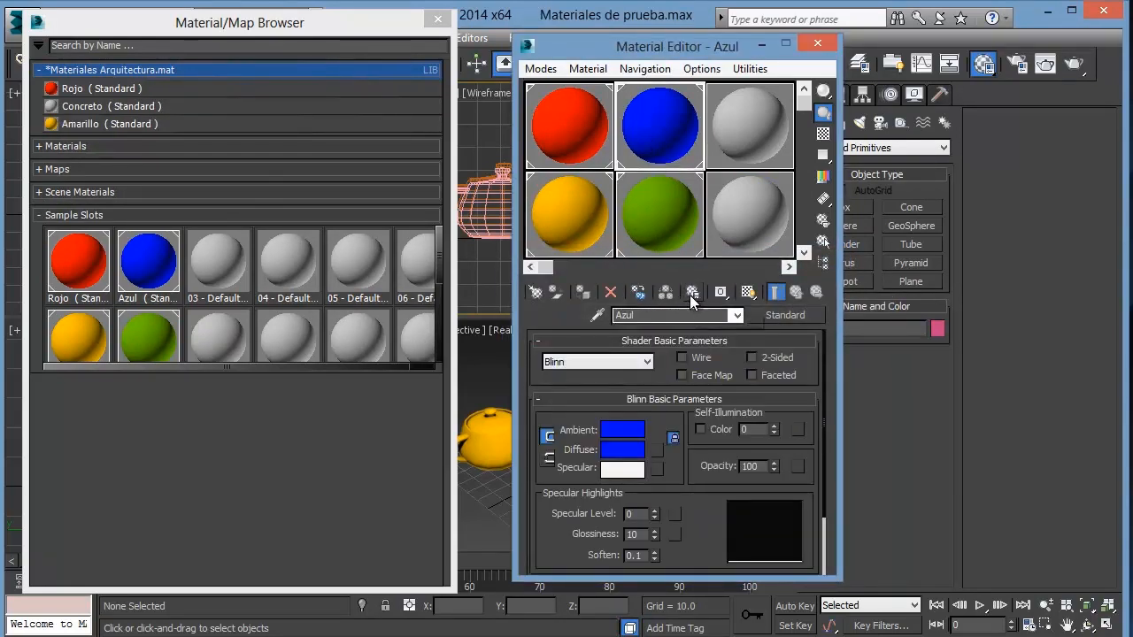
{"action": "left_click", "coordinate": [694, 294]}
{"action": "left_click", "coordinate": [717, 301]}
{"action": "left_click", "coordinate": [729, 350]}
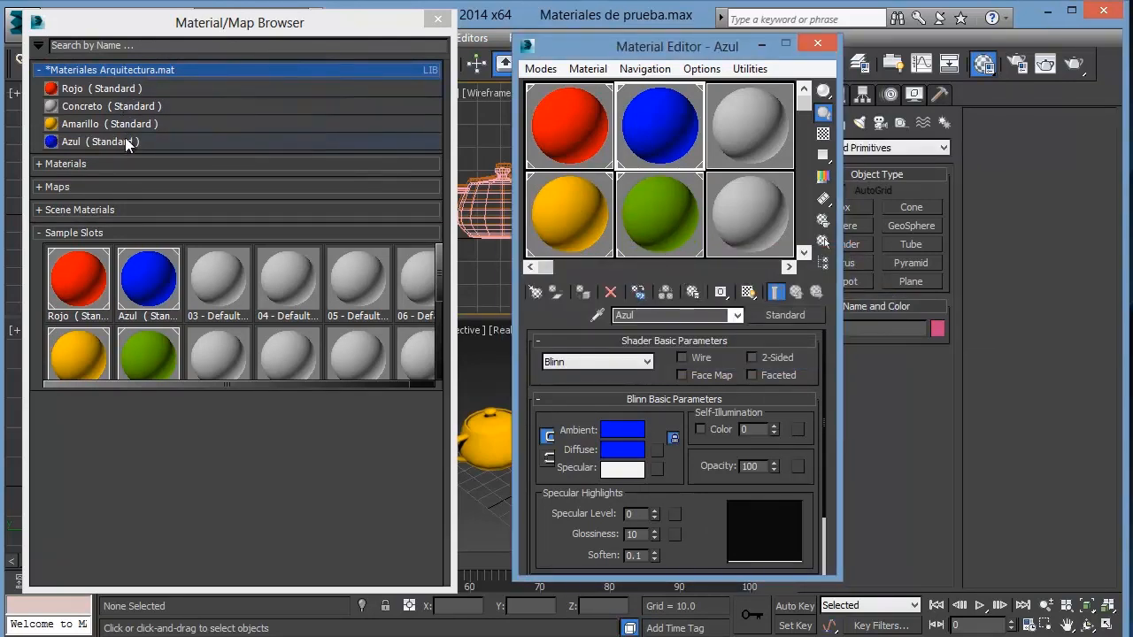
- Put the green material into the Materiales Arquitectura.mat library, keeping the name Verde
{"action": "left_click", "coordinate": [639, 207]}
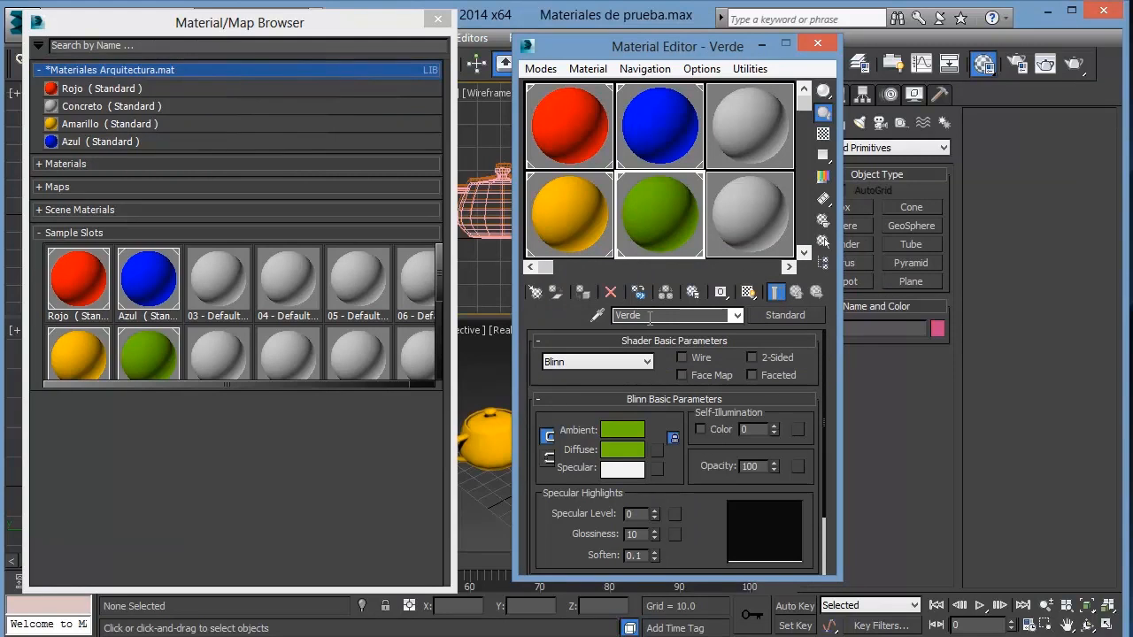
{"action": "left_click", "coordinate": [686, 296]}
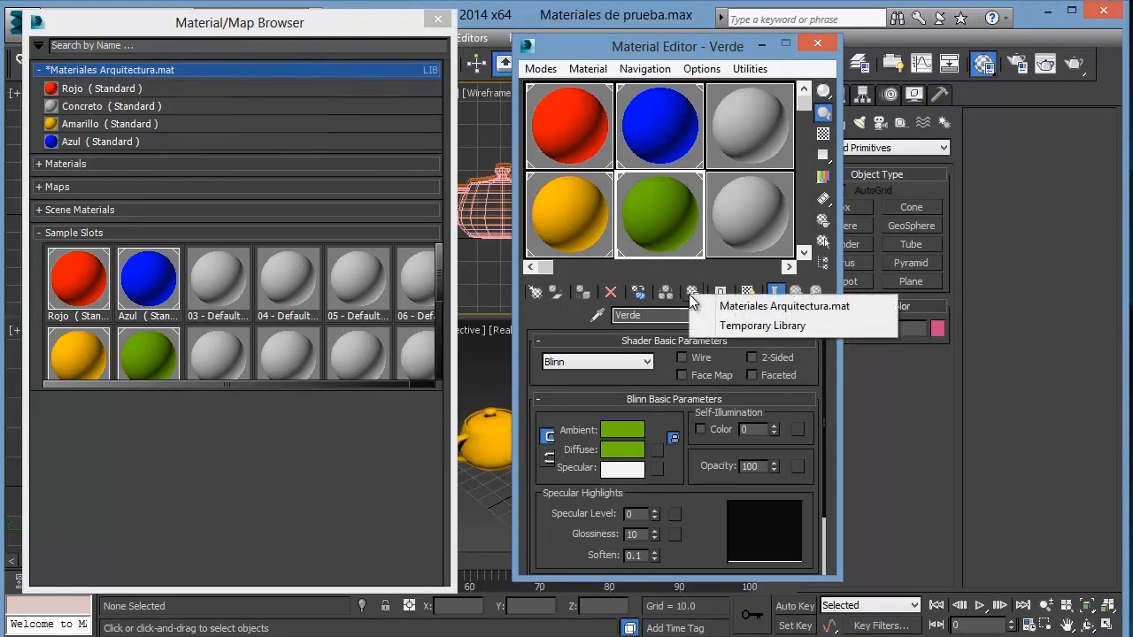
{"action": "left_click", "coordinate": [717, 305]}
{"action": "left_click", "coordinate": [722, 346]}
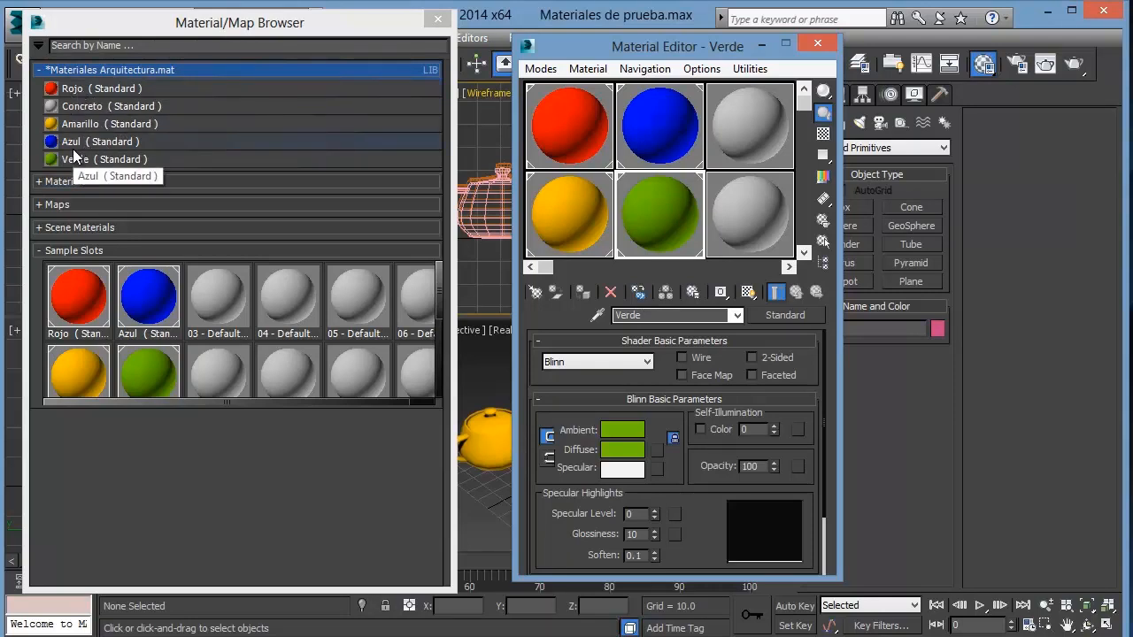
- Save the Materiales Arquitectura.mat library to its existing file
{"action": "right_click", "coordinate": [159, 74]}
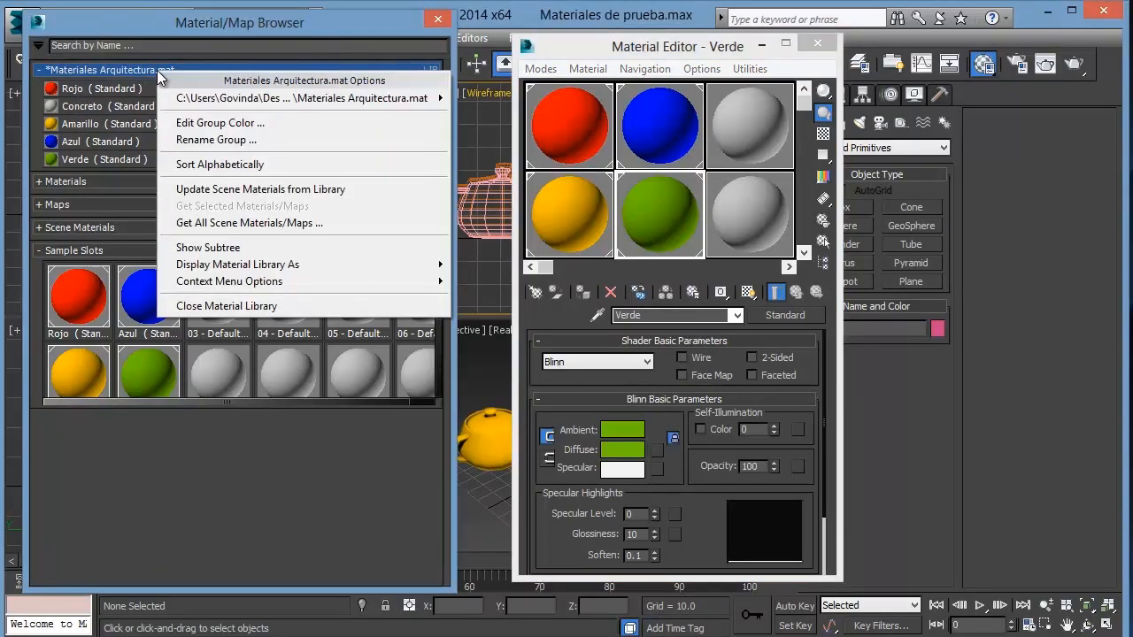
{"action": "mouse_move", "coordinate": [180, 99]}
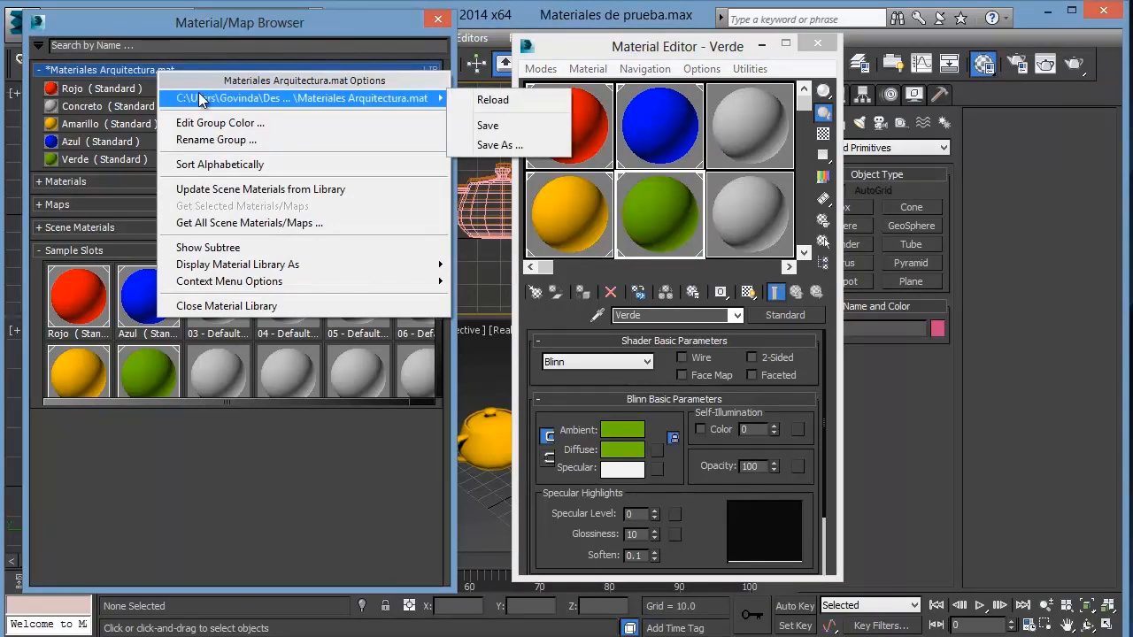
{"action": "left_click", "coordinate": [483, 127]}
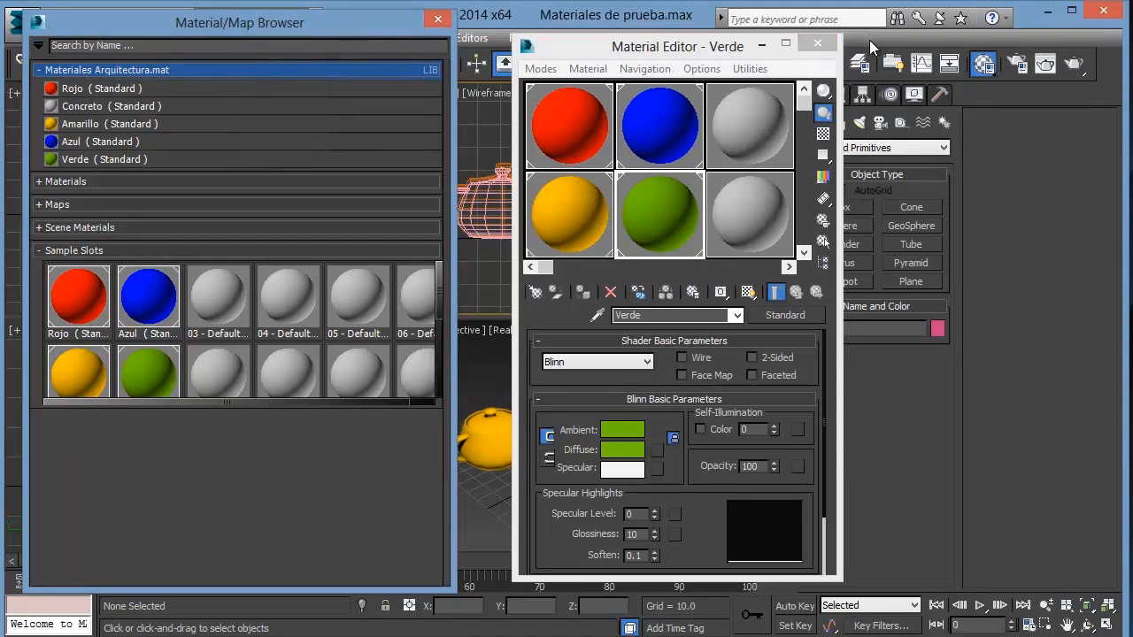
- Close the material windows and exit 3ds Max, saving the changes to the Materiales de prueba.max scene
{"action": "left_click", "coordinate": [817, 43]}
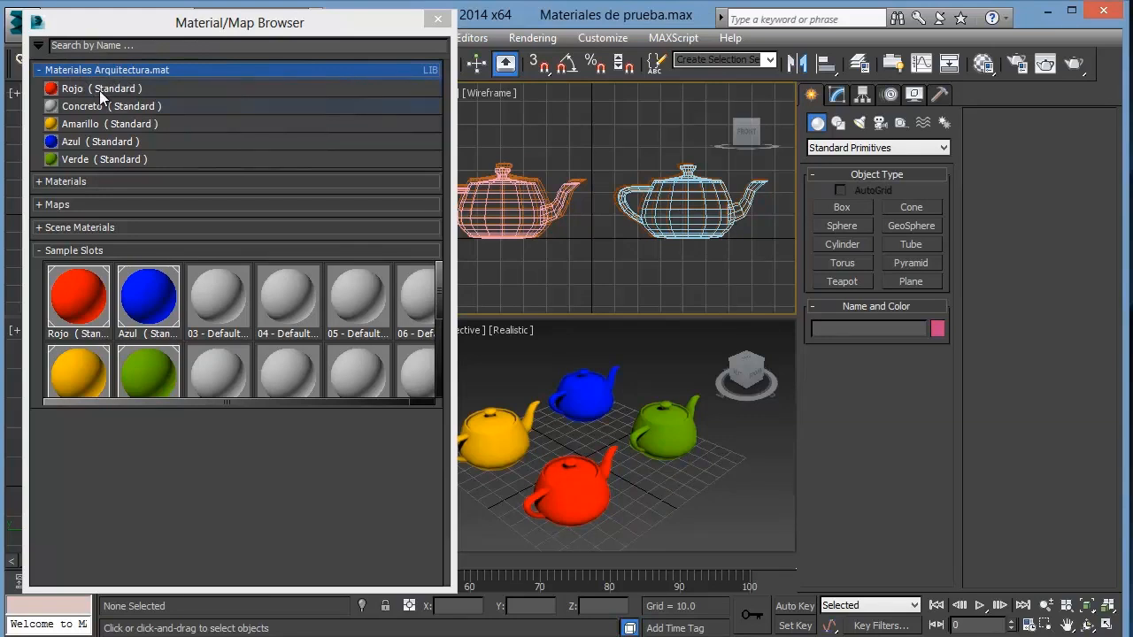
{"action": "left_click", "coordinate": [438, 25]}
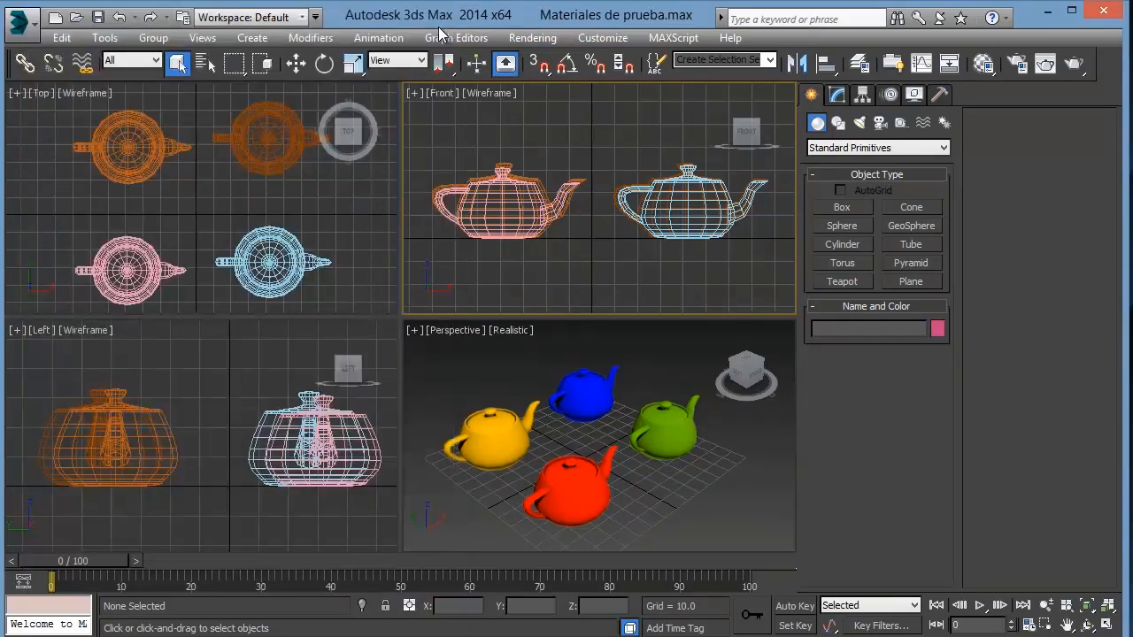
{"action": "left_click", "coordinate": [1100, 15]}
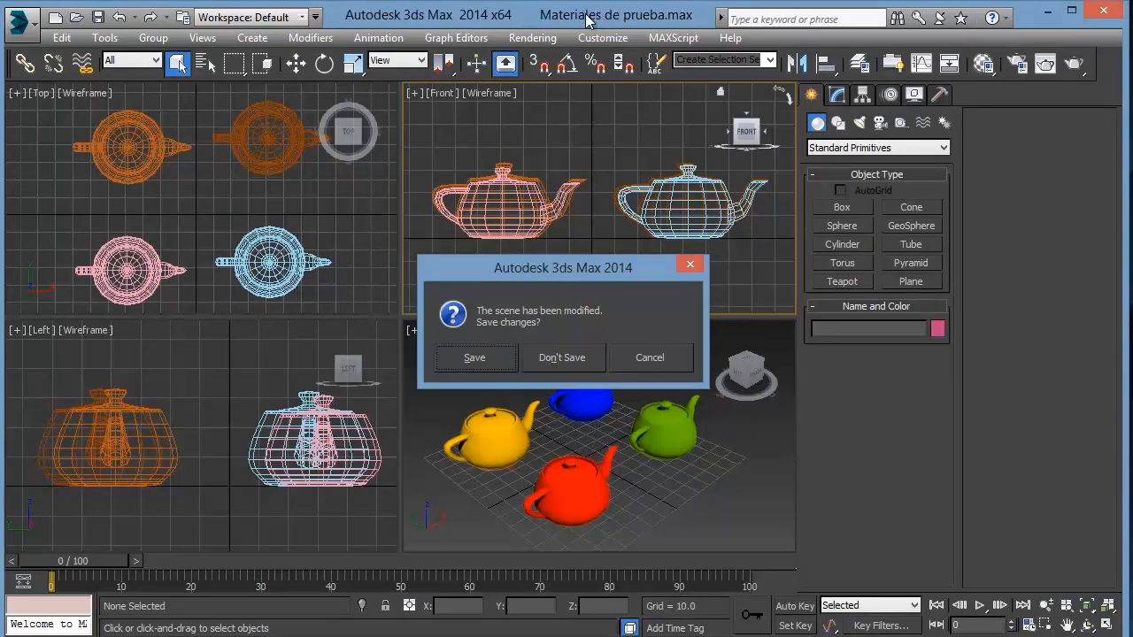
{"action": "left_click", "coordinate": [506, 360]}
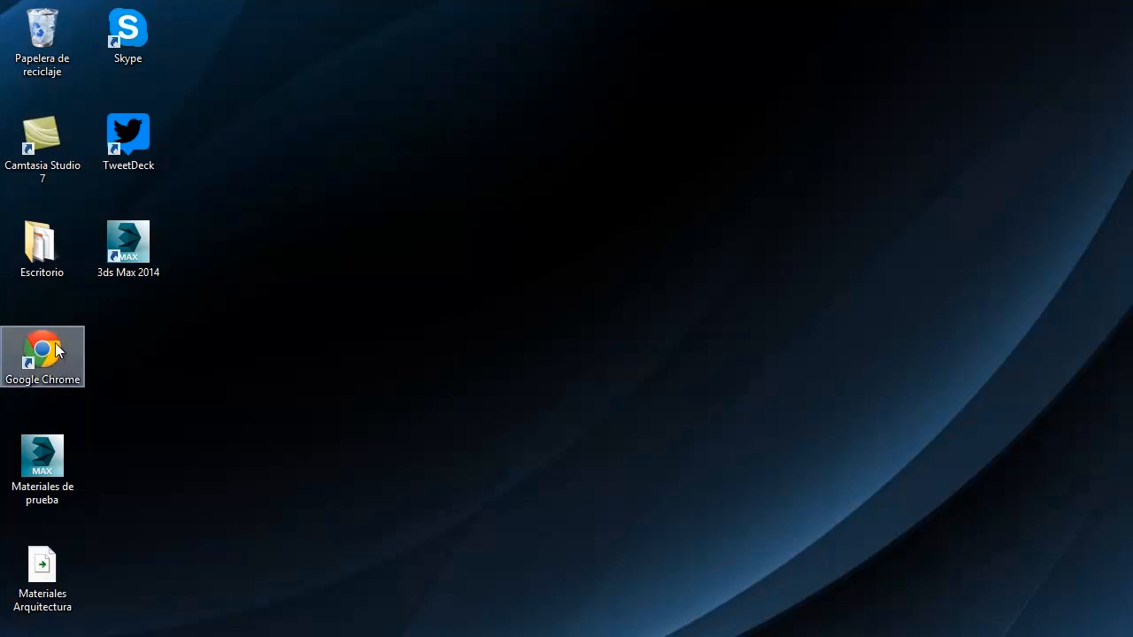
- Move the Materiales Arquitectura and Materiales de prueba files on the desktop beside the 3ds Max 2014 shortcut
{"action": "left_click_drag", "start_coordinate": [40, 600], "coordinate": [226, 292]}
{"action": "left_click_drag", "start_coordinate": [42, 489], "coordinate": [308, 312]}
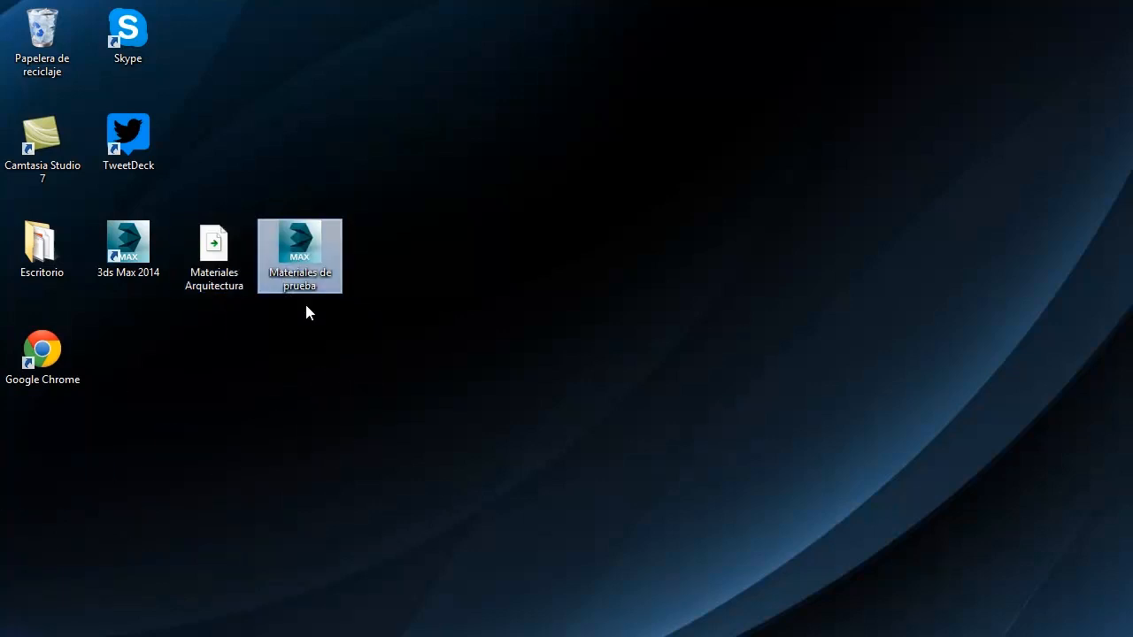
{"action": "left_click", "coordinate": [380, 328]}
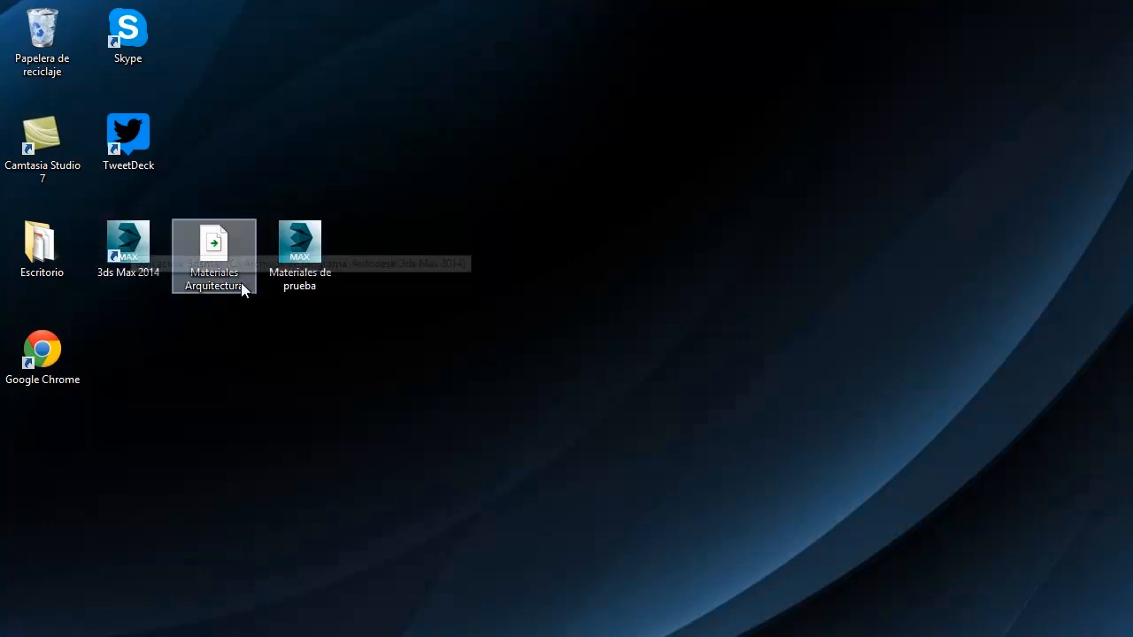
{"action": "left_click", "coordinate": [222, 265]}
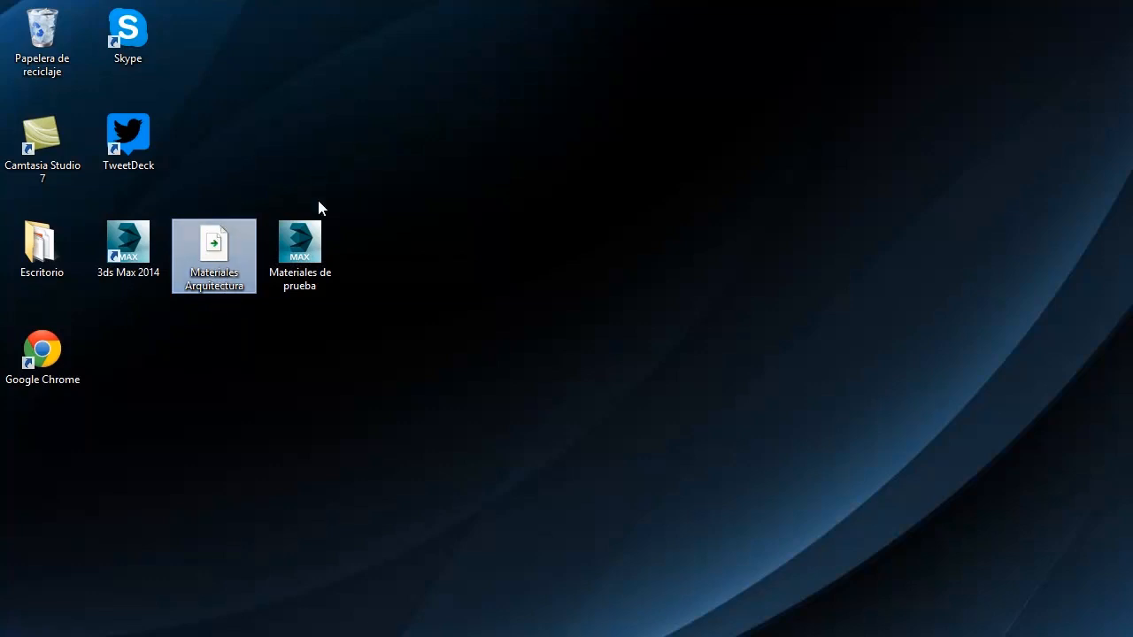
{"action": "left_click", "coordinate": [310, 266]}
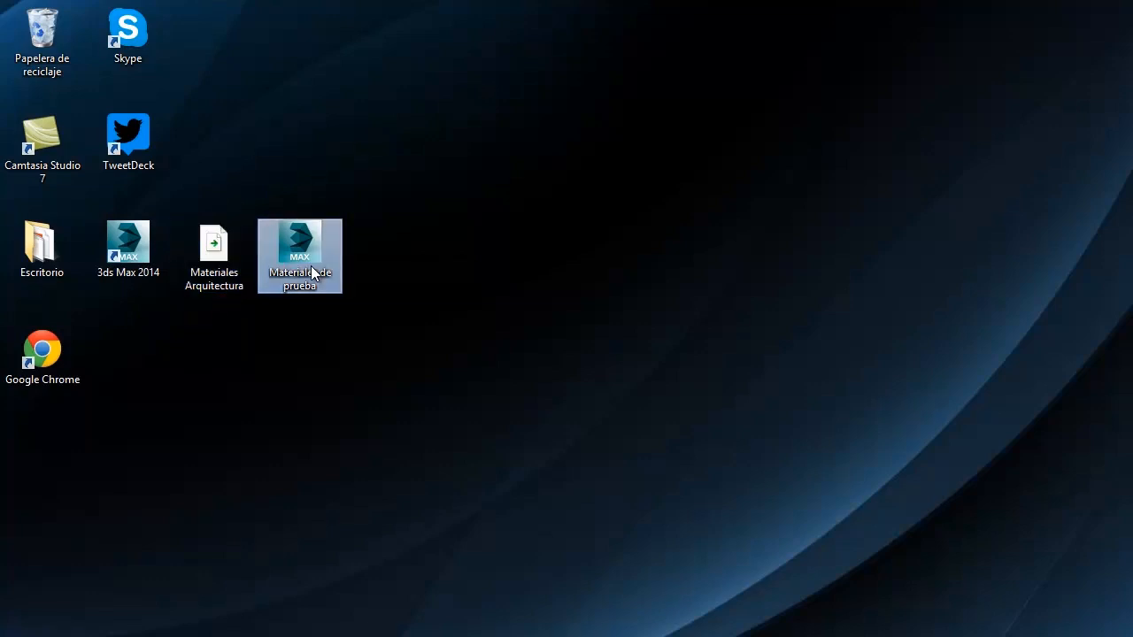
- Start 3ds Max 2014 with an empty scene and make the Perspective view active
{"action": "double_click", "coordinate": [129, 250]}
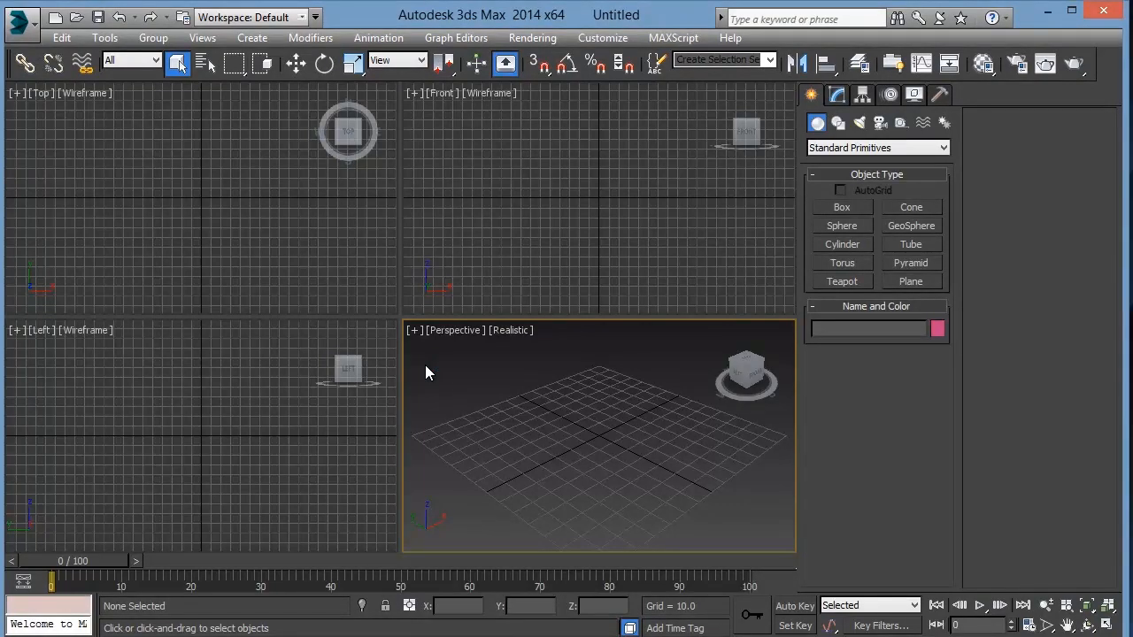
{"action": "left_click", "coordinate": [518, 262]}
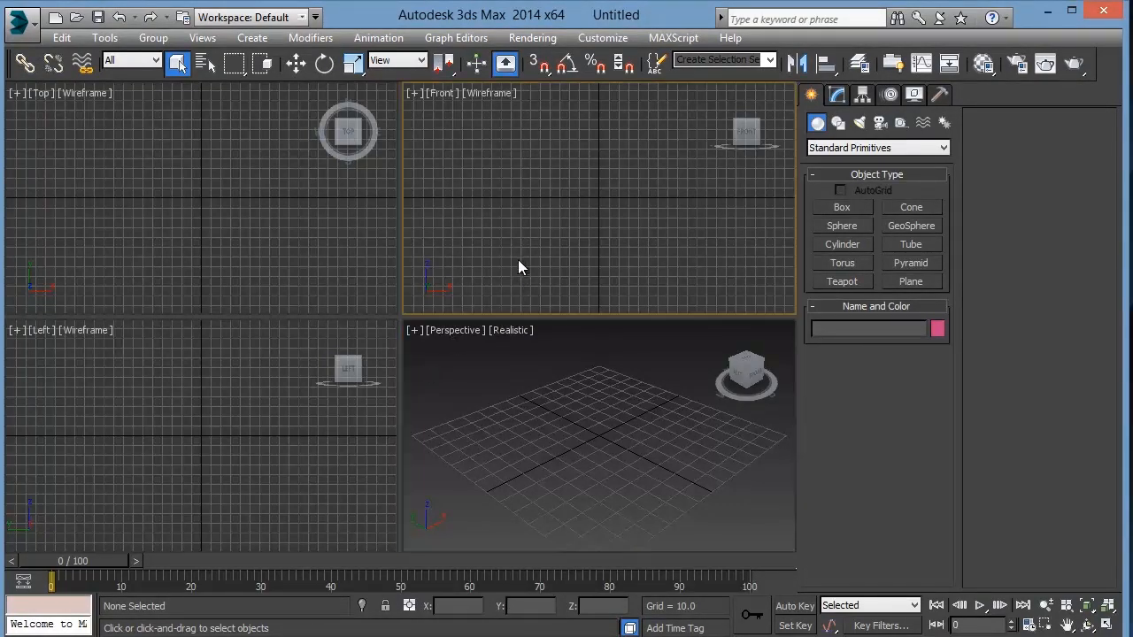
{"action": "left_click", "coordinate": [315, 267]}
{"action": "left_click", "coordinate": [293, 443]}
{"action": "left_click", "coordinate": [568, 437]}
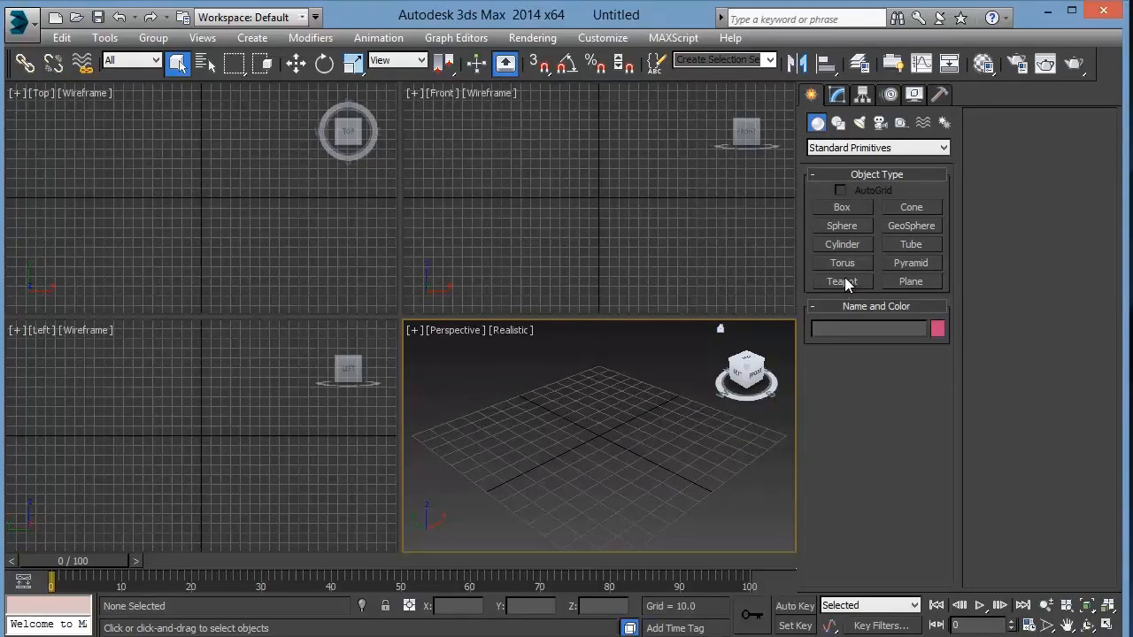
- Create two tubes in the Perspective view with outer radii of about 26 and 27, at the grid's left and rear corners
{"action": "left_click", "coordinate": [897, 248]}
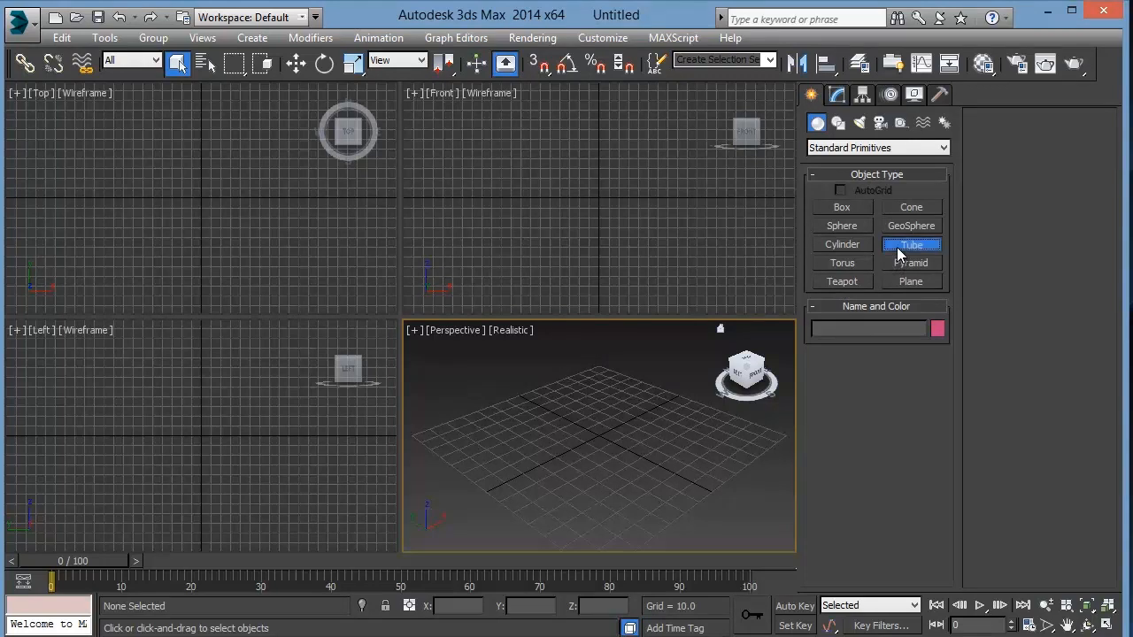
{"action": "left_click_drag", "start_coordinate": [471, 442], "coordinate": [491, 459]}
{"action": "left_click", "coordinate": [487, 457]}
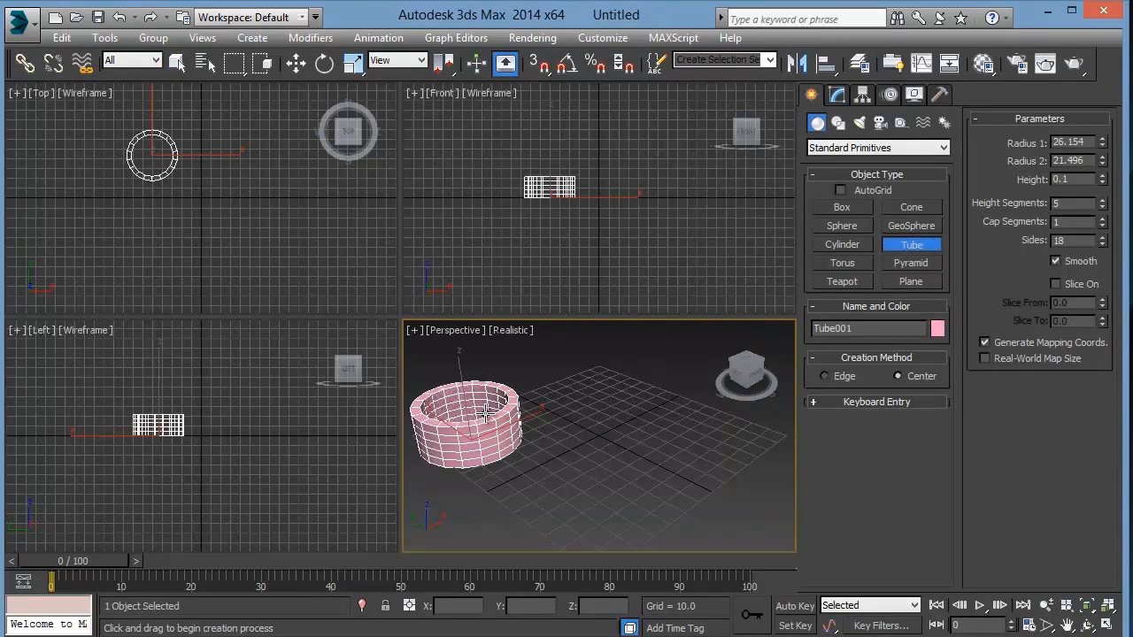
{"action": "left_click", "coordinate": [517, 410]}
{"action": "left_click_drag", "start_coordinate": [591, 392], "coordinate": [599, 408]}
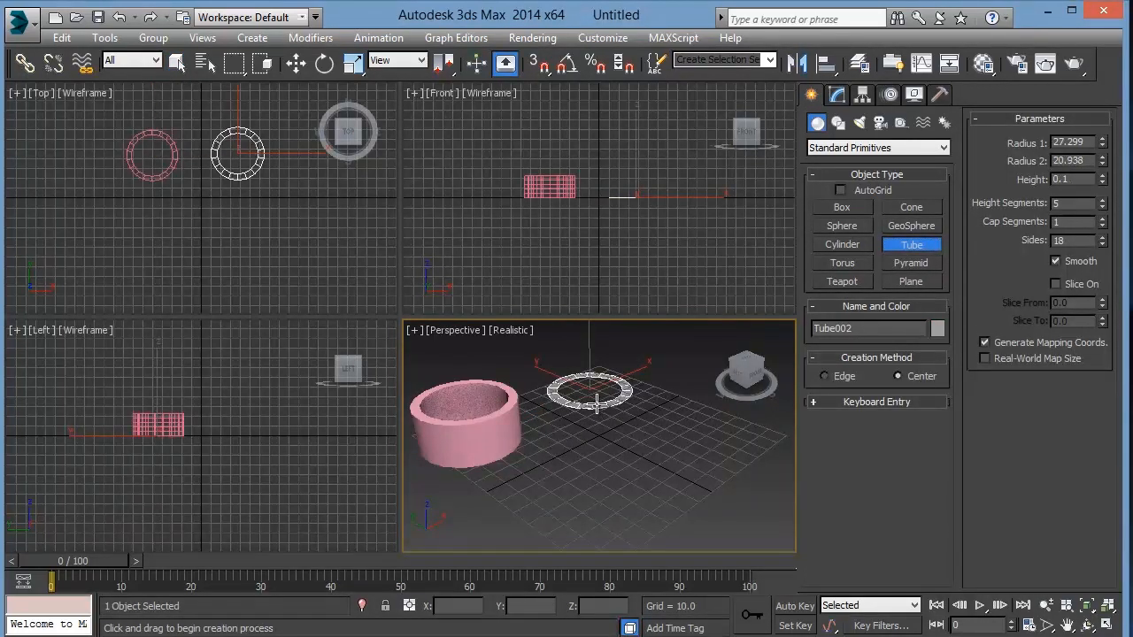
{"action": "left_click", "coordinate": [597, 404]}
{"action": "left_click", "coordinate": [683, 426]}
- Create a narrow tube with radii about 10 and 5, height 33, and a wide ring with radii about 45 and 39, height 9.5
{"action": "left_click_drag", "start_coordinate": [683, 426], "coordinate": [680, 430]}
{"action": "left_click", "coordinate": [677, 428]}
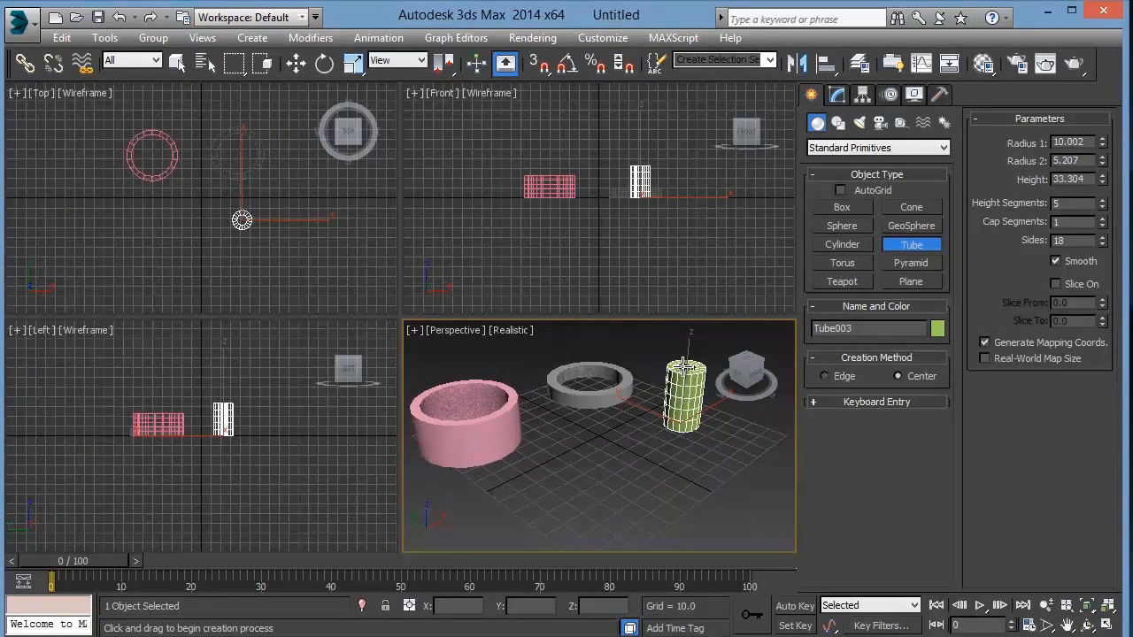
{"action": "left_click", "coordinate": [647, 429]}
{"action": "left_click_drag", "start_coordinate": [610, 468], "coordinate": [622, 512]}
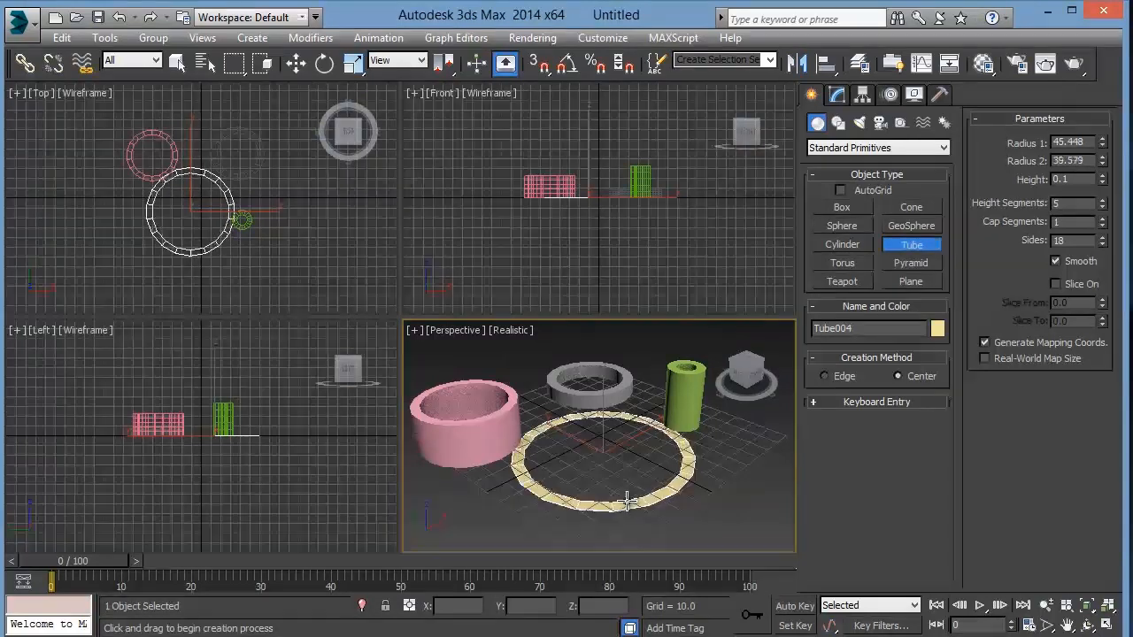
{"action": "left_click", "coordinate": [627, 500]}
{"action": "left_click", "coordinate": [627, 479]}
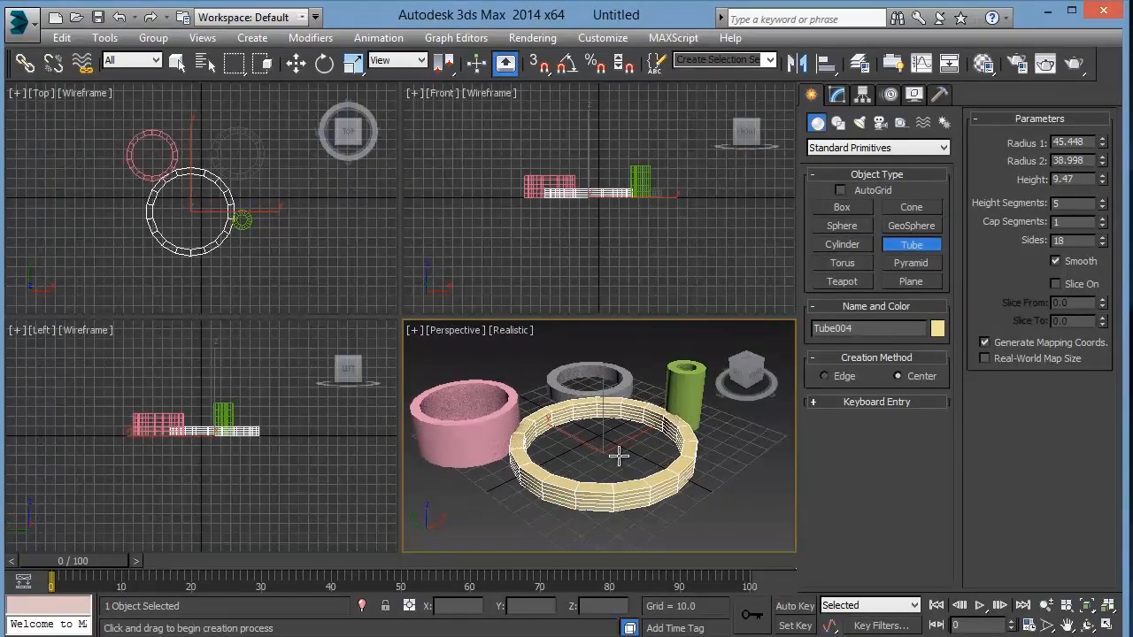
{"action": "right_click", "coordinate": [680, 463]}
{"action": "left_click", "coordinate": [696, 465]}
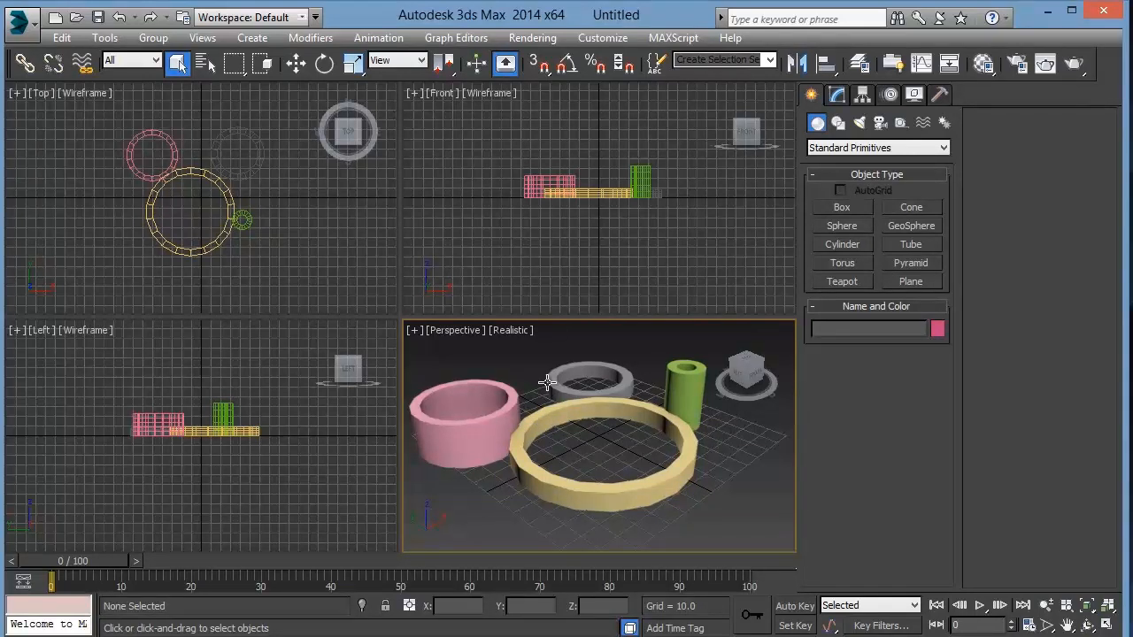
{"action": "middle_click_drag", "start_coordinate": [516, 368], "coordinate": [520, 375]}
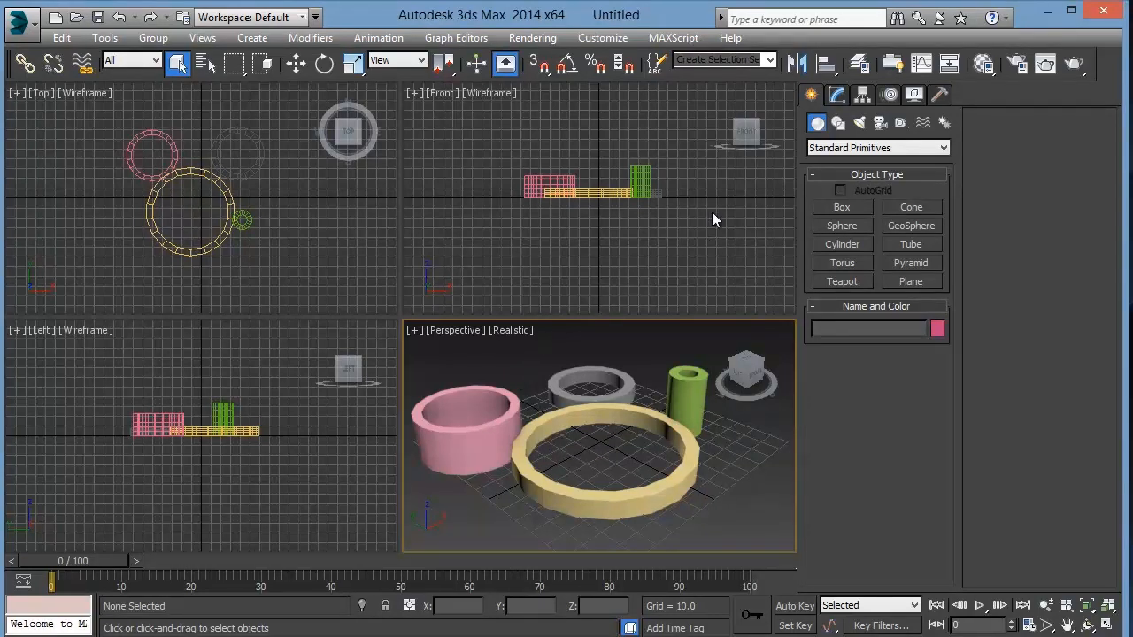
- Open the Material Editor and the Material/Map Browser side by side without overlapping
{"action": "left_click", "coordinate": [859, 71]}
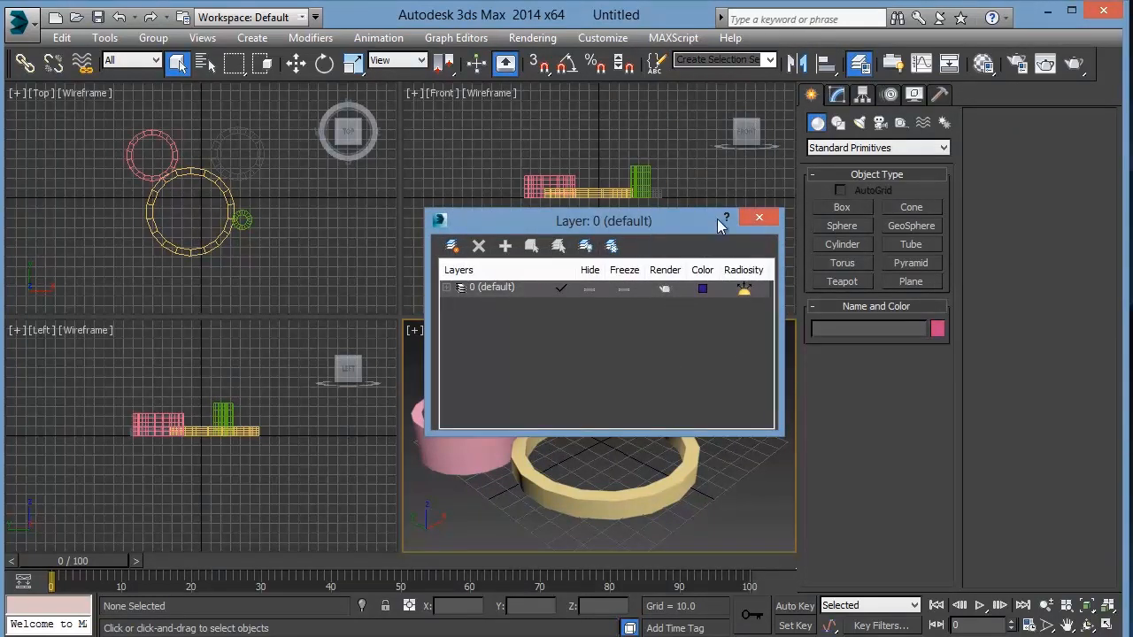
{"action": "left_click", "coordinate": [758, 218]}
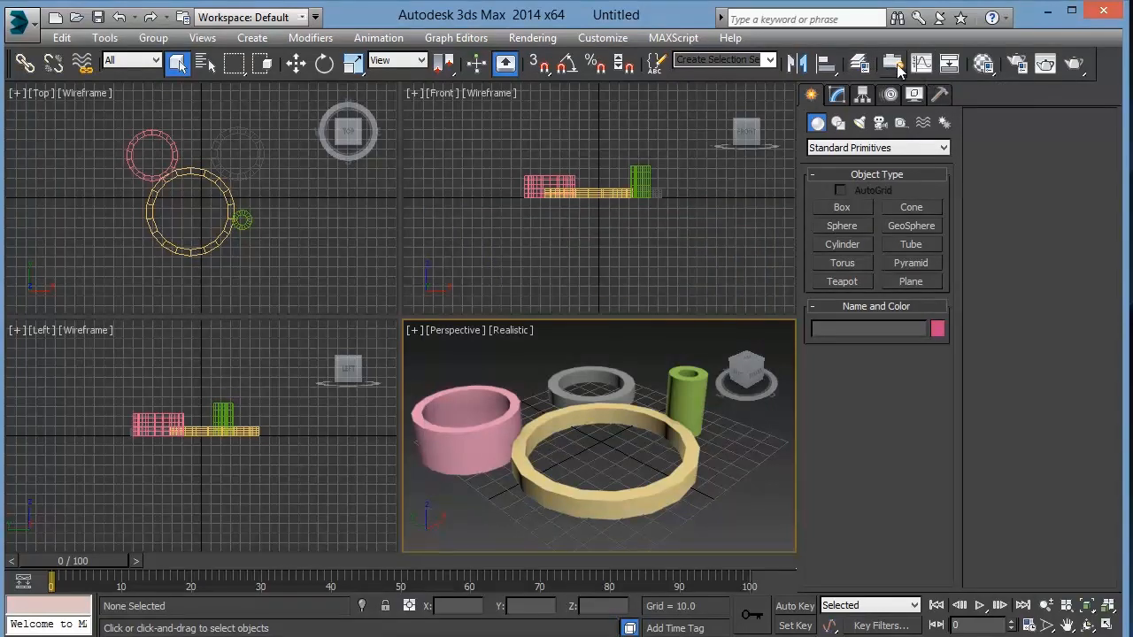
{"action": "left_click", "coordinate": [983, 62]}
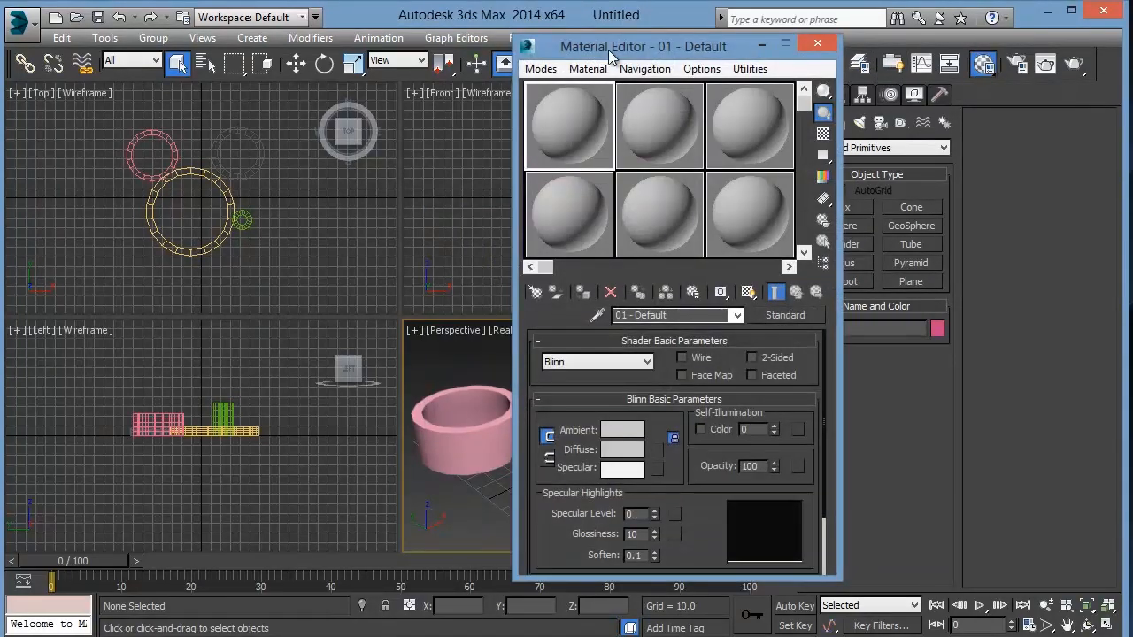
{"action": "left_click_drag", "start_coordinate": [608, 50], "coordinate": [739, 43]}
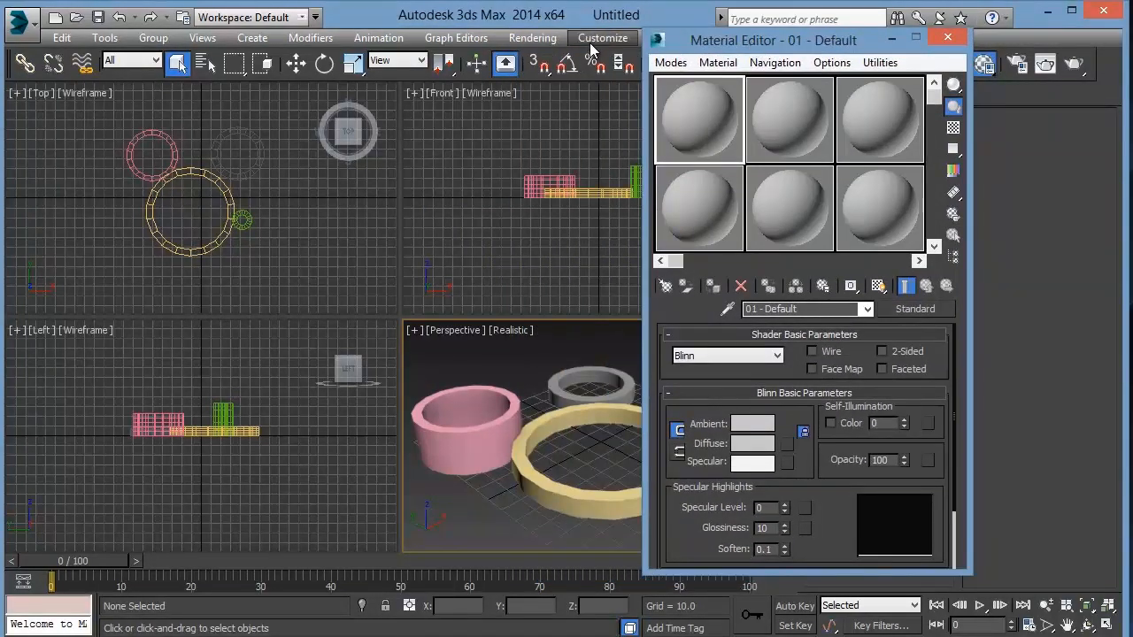
{"action": "left_click", "coordinate": [532, 38]}
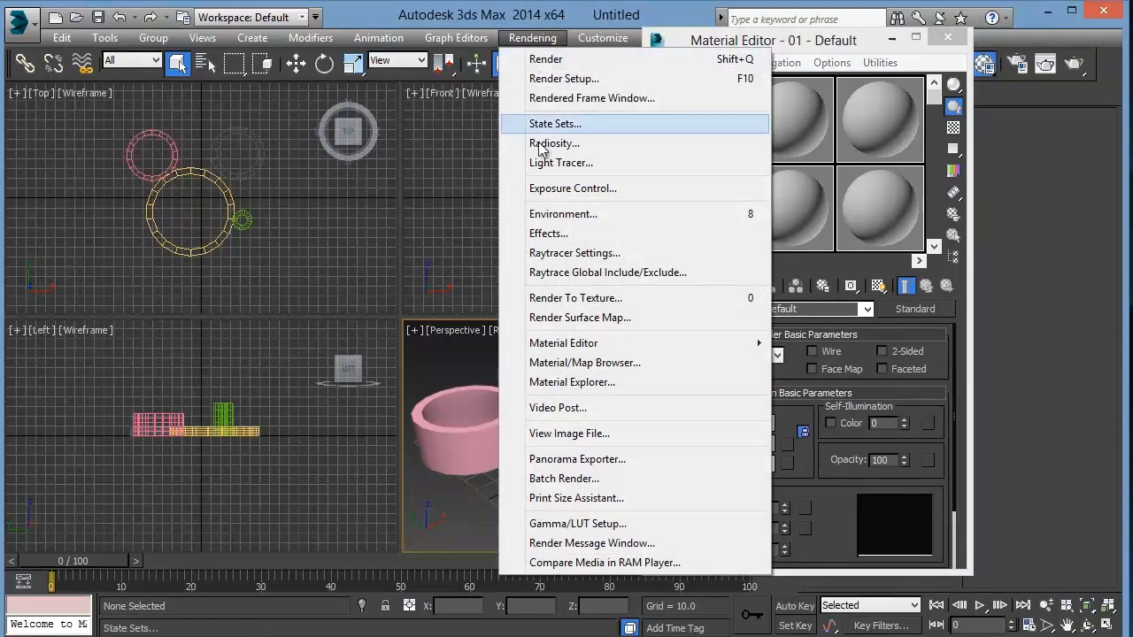
{"action": "left_click", "coordinate": [570, 363]}
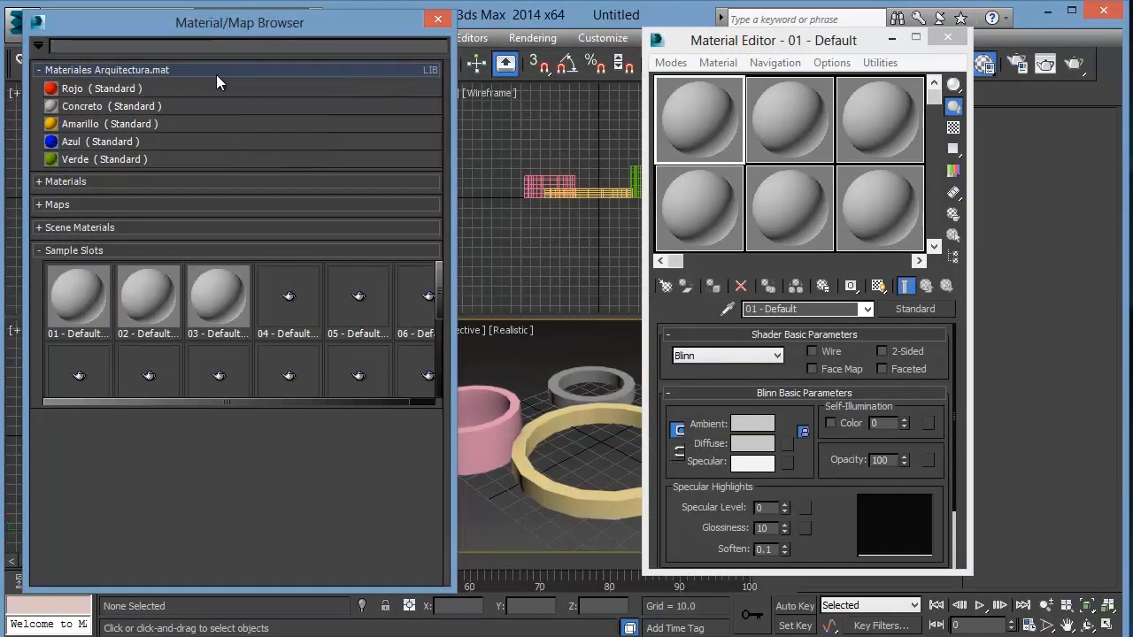
- Close the Materiales Arquitectura.mat library in the Material/Map Browser
{"action": "left_click", "coordinate": [52, 72]}
{"action": "right_click", "coordinate": [84, 74]}
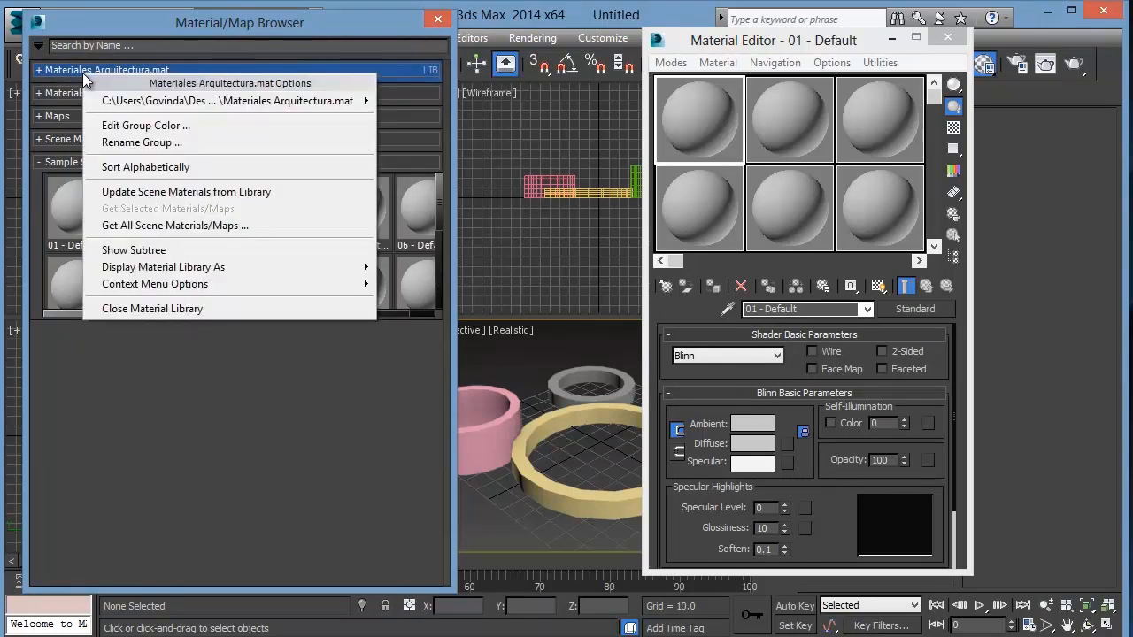
{"action": "left_click", "coordinate": [155, 309]}
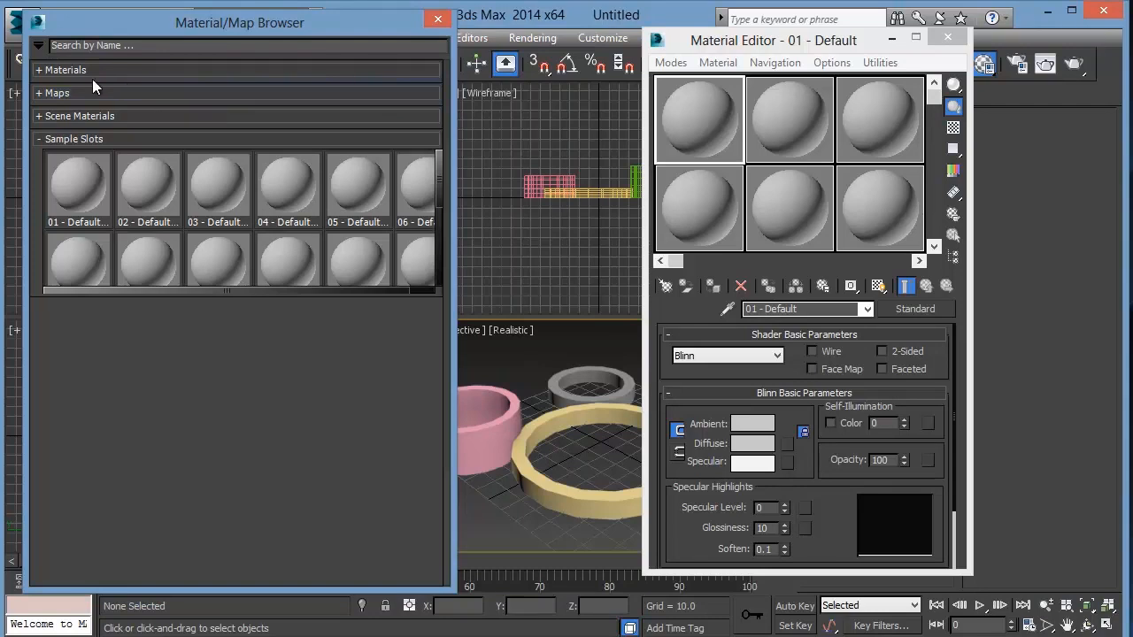
- Open the Materiales Arquitectura library from the Desktop in the Material/Map Browser
{"action": "left_click", "coordinate": [37, 45]}
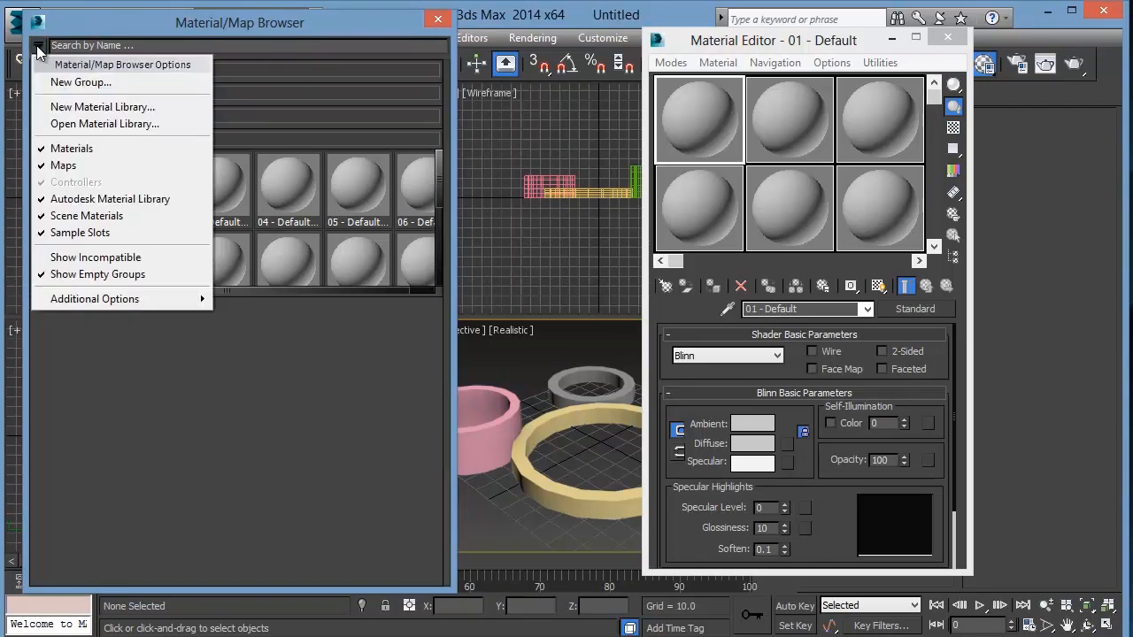
{"action": "left_click", "coordinate": [91, 134]}
{"action": "left_click", "coordinate": [78, 181]}
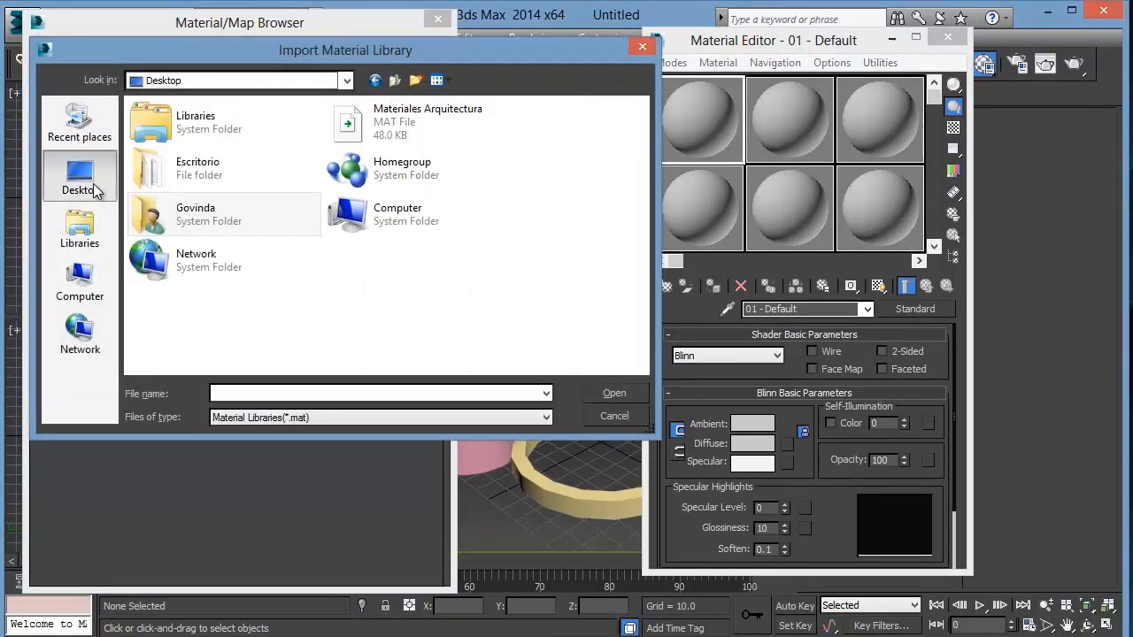
{"action": "left_click", "coordinate": [416, 129]}
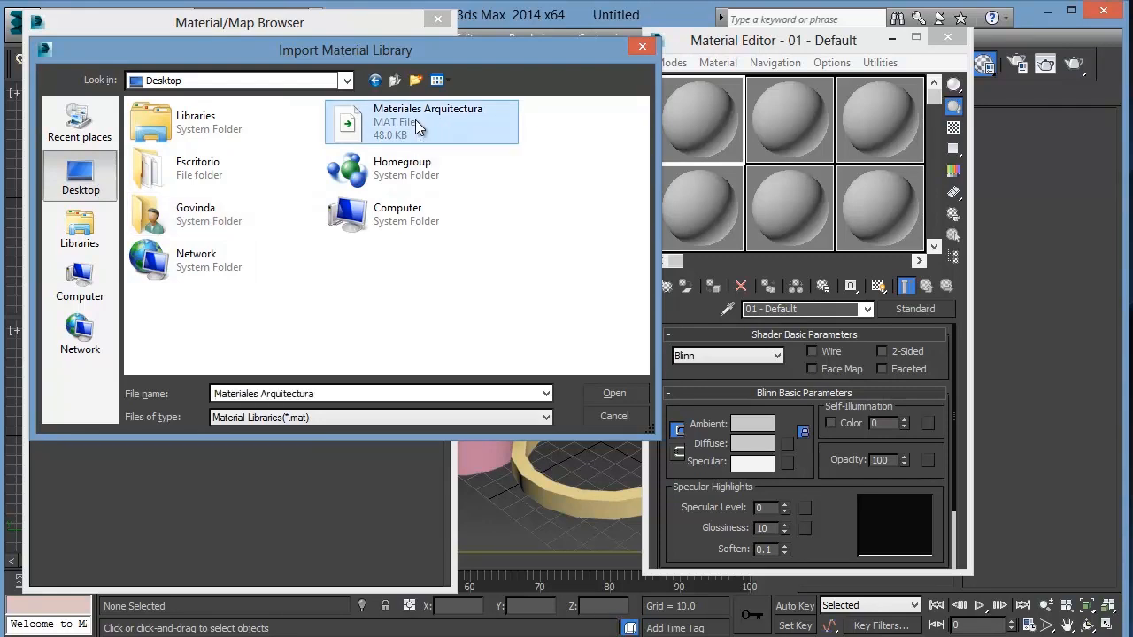
{"action": "left_click", "coordinate": [610, 394]}
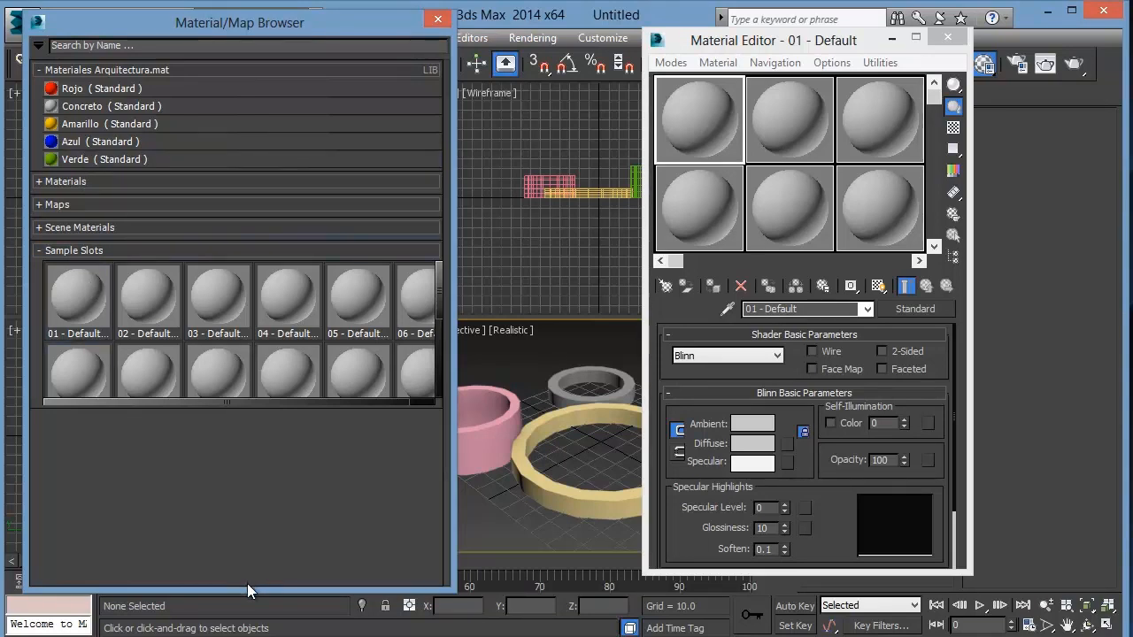
- Load the library's Rojo, Amarillo, Azul and Verde materials into the first two sample slots of each visible Material Editor row
{"action": "left_click_drag", "start_coordinate": [247, 587], "coordinate": [247, 546]}
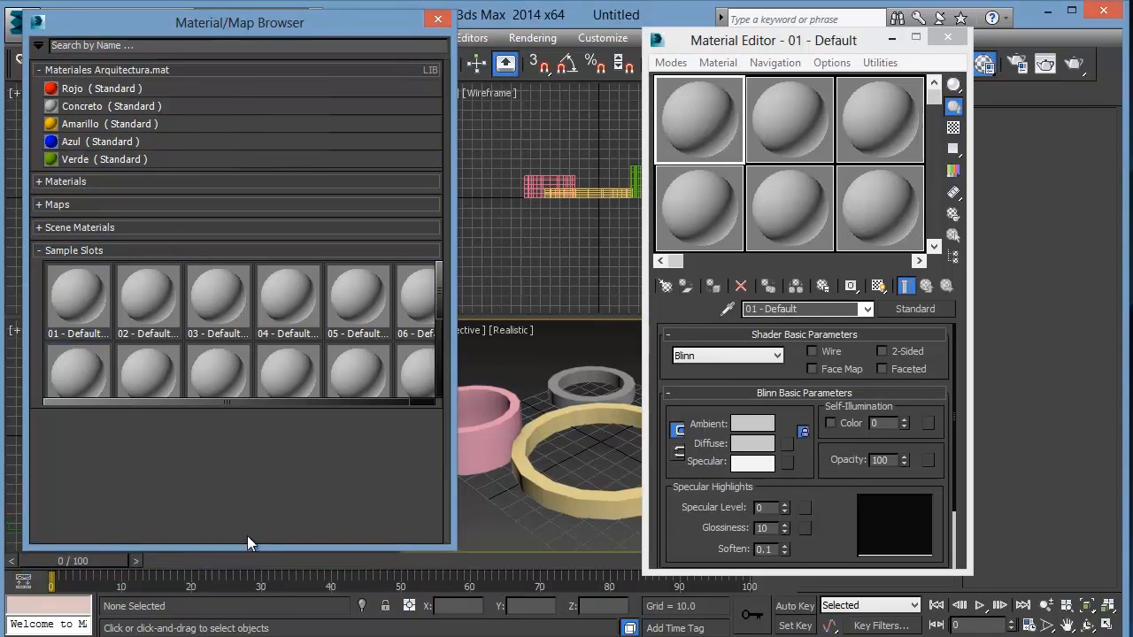
{"action": "left_click_drag", "start_coordinate": [252, 24], "coordinate": [254, 54]}
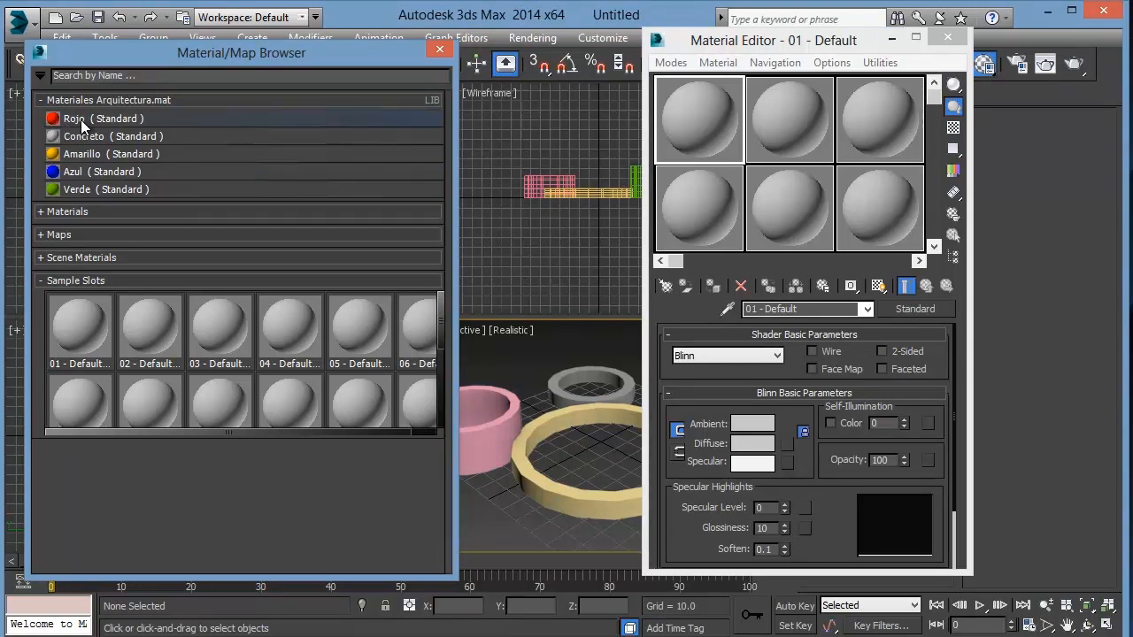
{"action": "left_click_drag", "start_coordinate": [82, 127], "coordinate": [691, 144]}
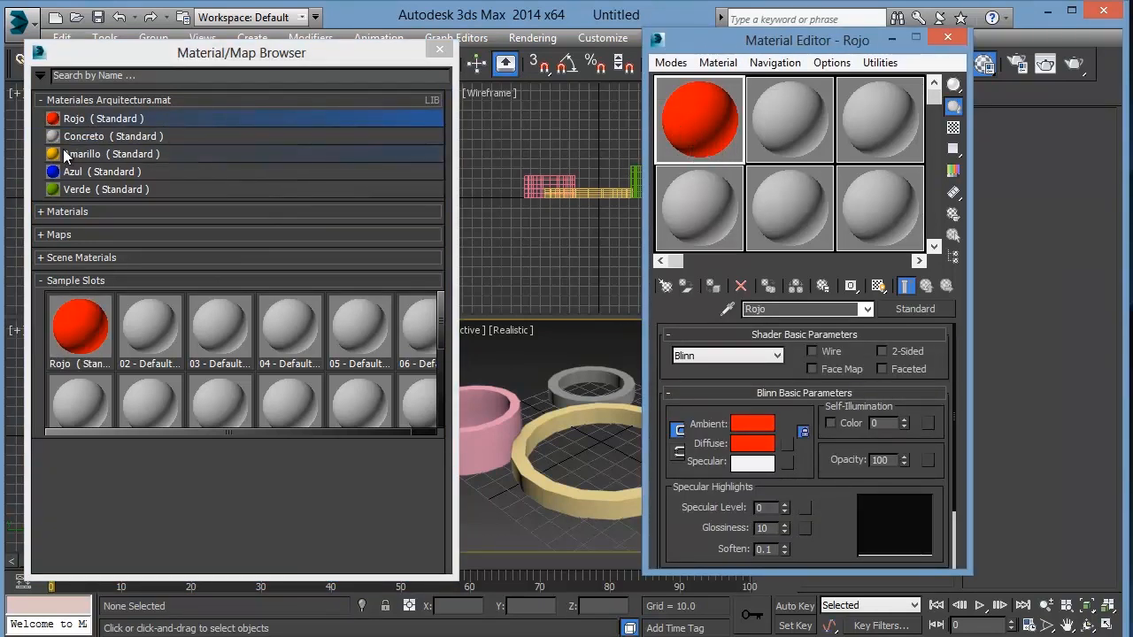
{"action": "left_click_drag", "start_coordinate": [69, 156], "coordinate": [769, 143]}
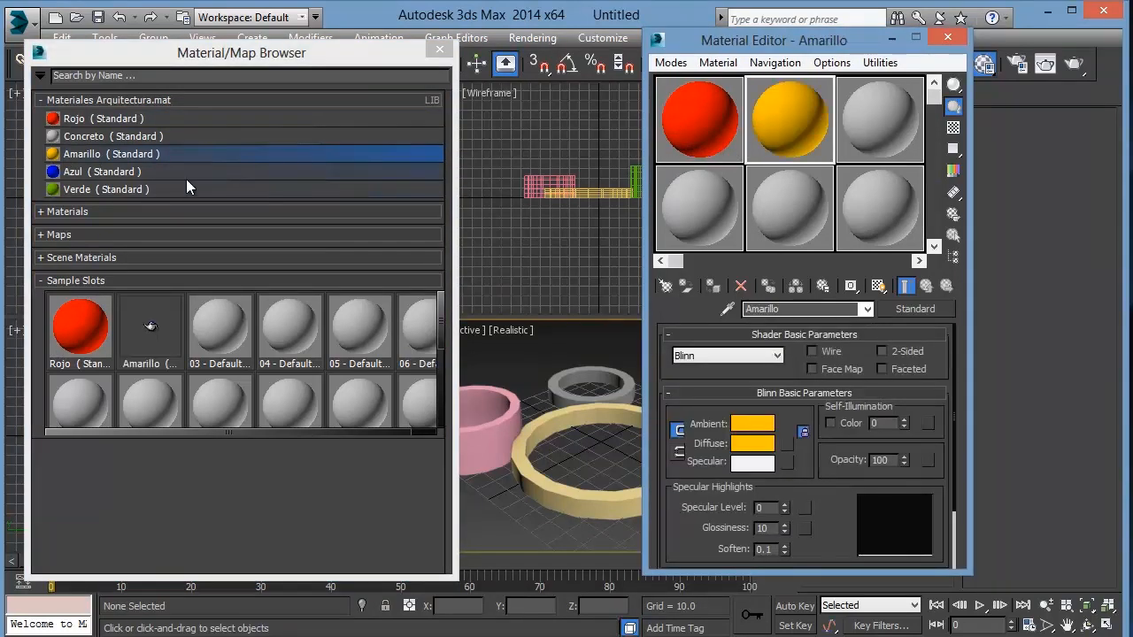
{"action": "left_click_drag", "start_coordinate": [99, 172], "coordinate": [675, 216]}
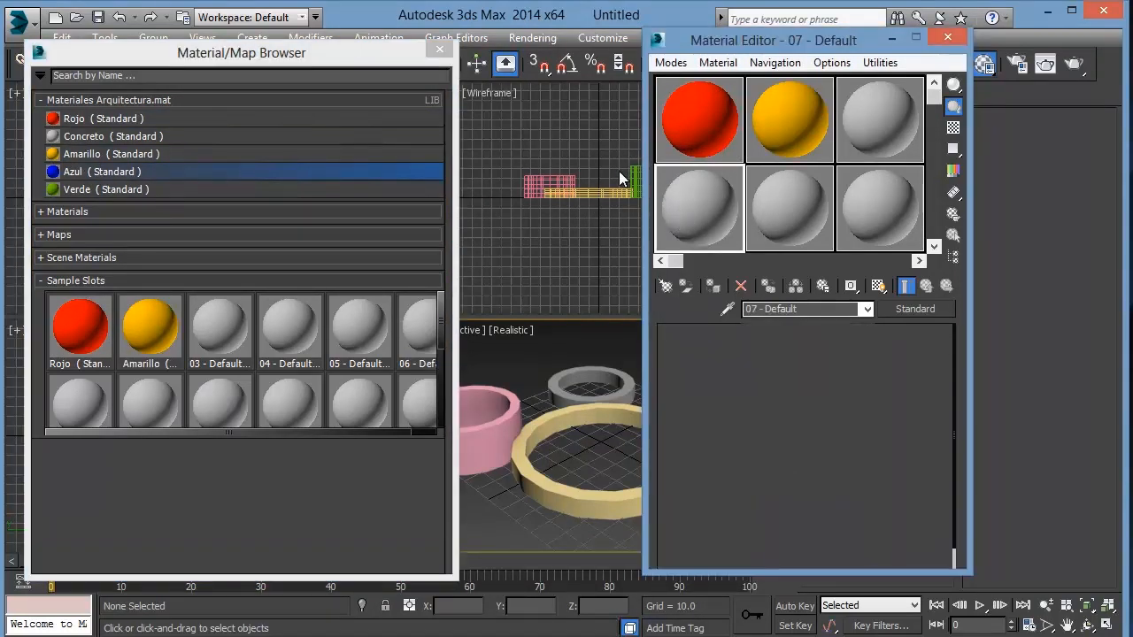
{"action": "left_click", "coordinate": [118, 197]}
{"action": "left_click_drag", "start_coordinate": [117, 197], "coordinate": [775, 212]}
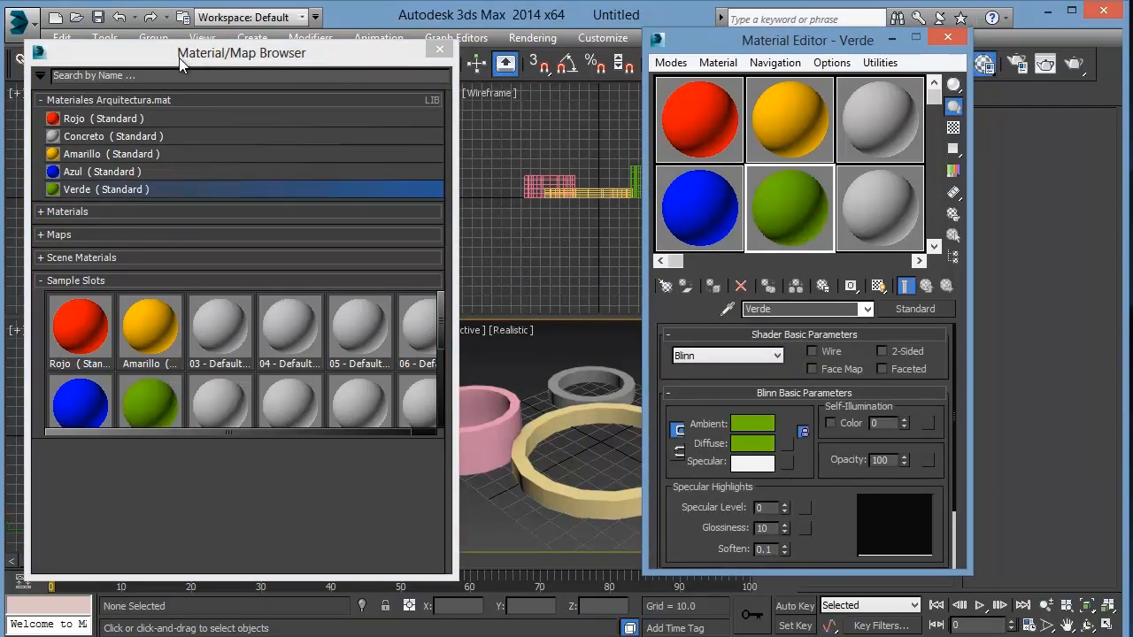
- Assign Azul to the pink tube, Verde to the wide ring, Amarillo to the grey tube and Rojo to the narrow tube
{"action": "left_click", "coordinate": [439, 49]}
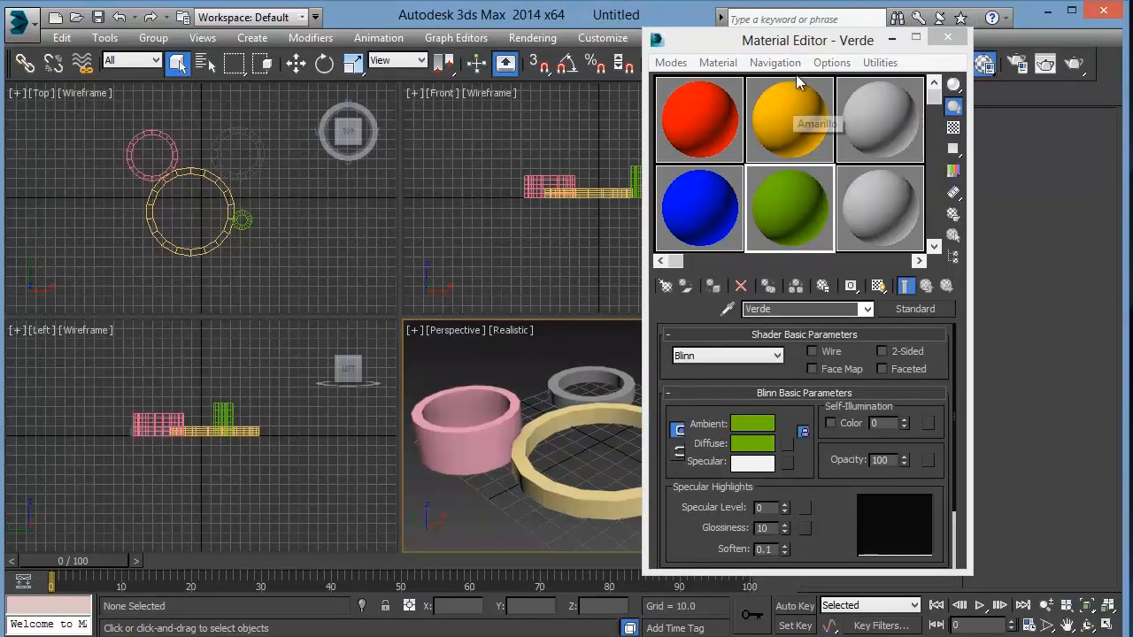
{"action": "left_click_drag", "start_coordinate": [795, 44], "coordinate": [188, 39]}
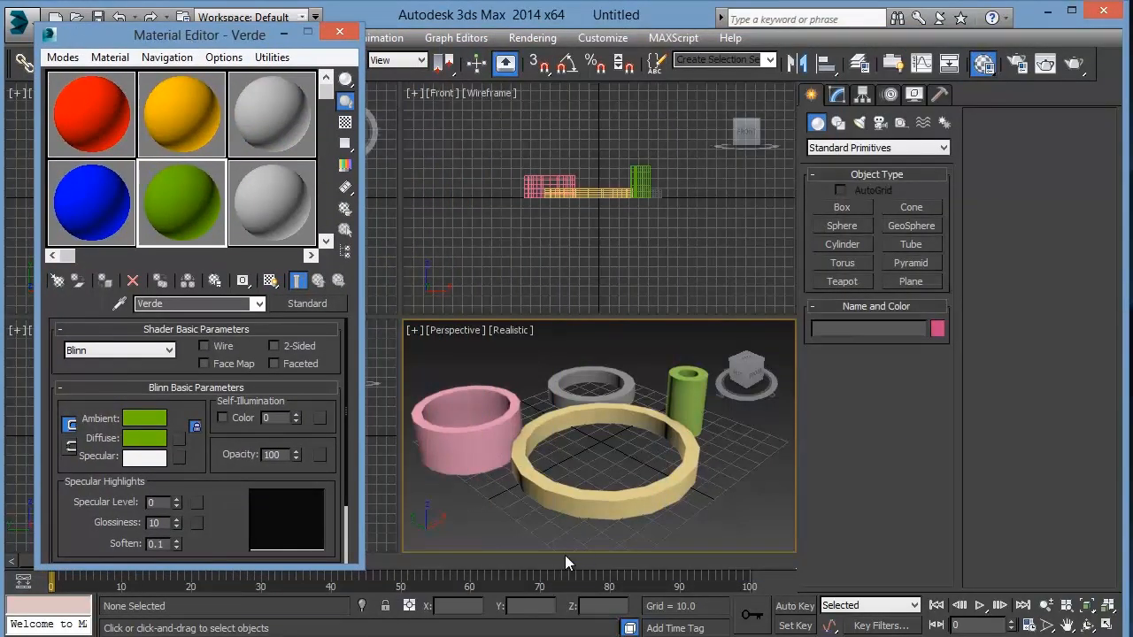
{"action": "left_click_drag", "start_coordinate": [215, 241], "coordinate": [545, 501]}
{"action": "left_click_drag", "start_coordinate": [345, 357], "coordinate": [424, 428]}
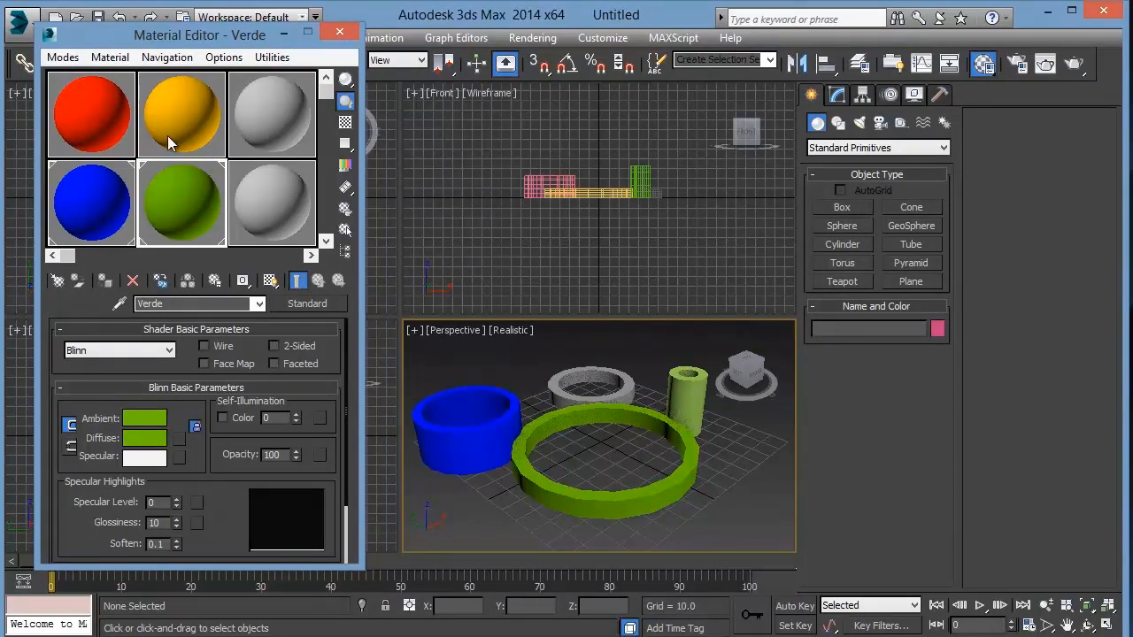
{"action": "left_click_drag", "start_coordinate": [173, 144], "coordinate": [572, 391]}
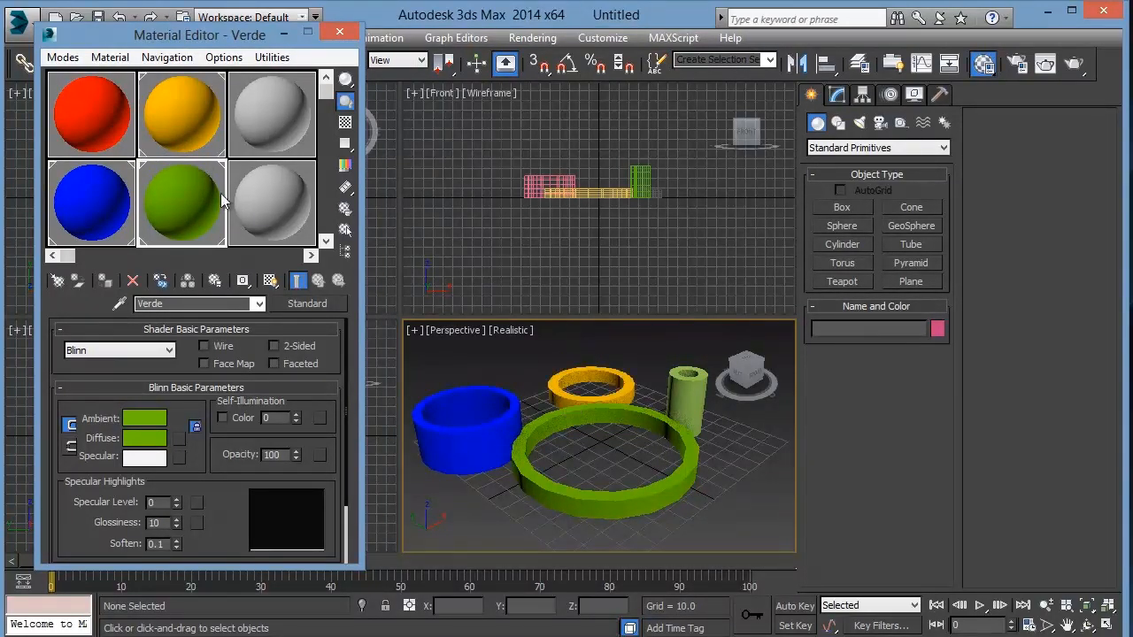
{"action": "left_click_drag", "start_coordinate": [666, 434], "coordinate": [680, 412]}
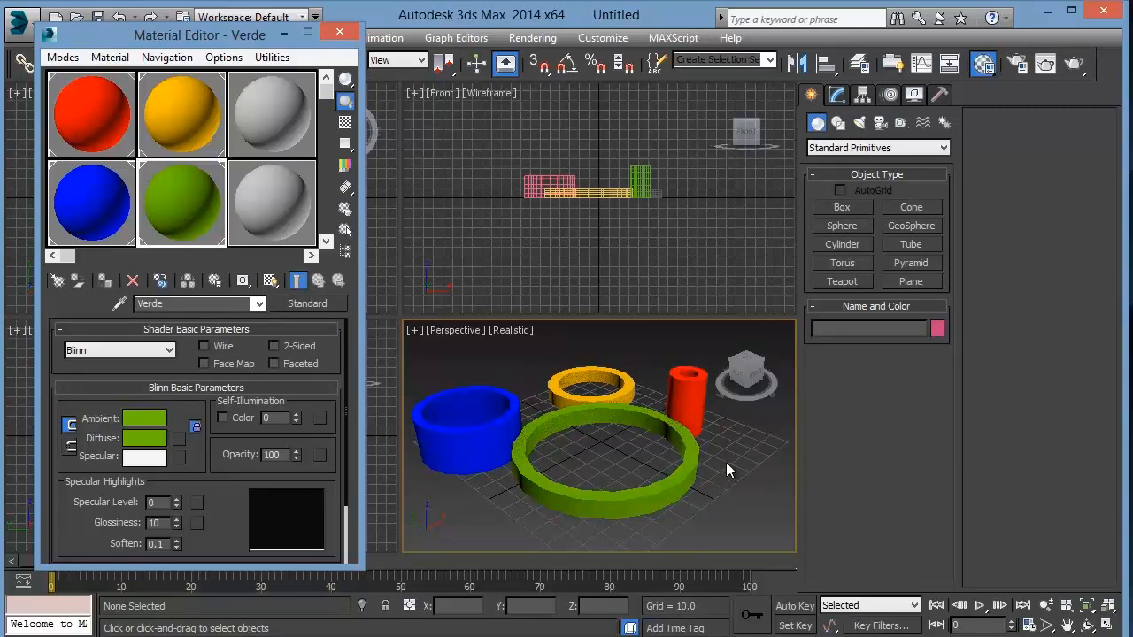
{"action": "mouse_move", "coordinate": [633, 417]}
{"action": "middle_mouse_down"}
{"action": "mouse_move", "coordinate": [617, 408]}
{"action": "mouse_move", "coordinate": [625, 419]}
{"action": "middle_mouse_up"}
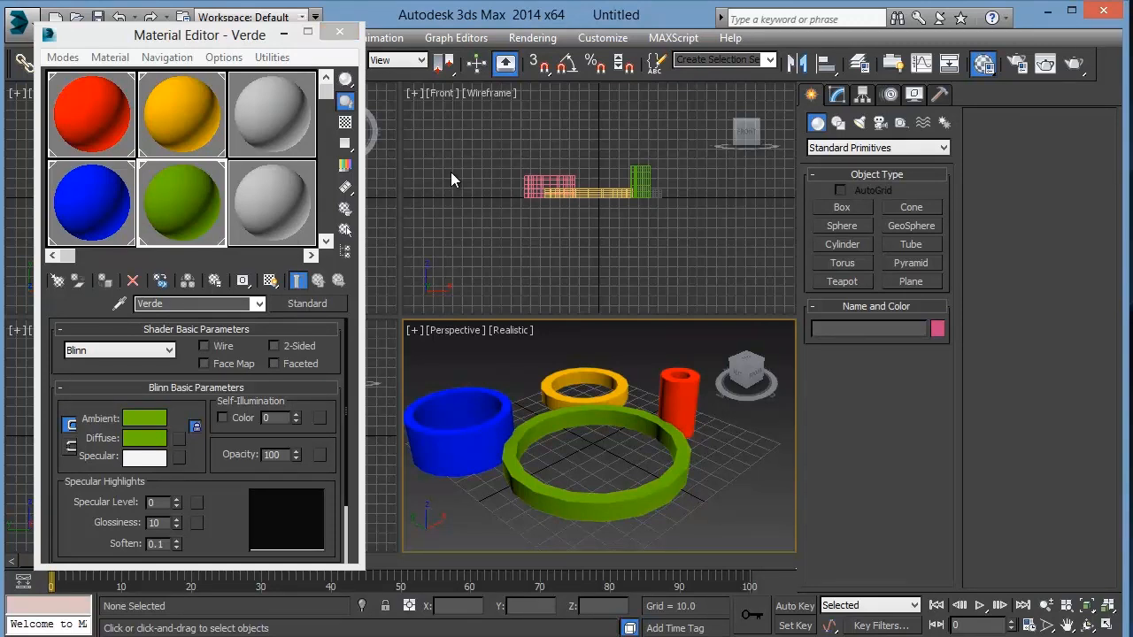
- Close the Material Editor and exit 3ds Max without saving the scene
{"action": "left_click", "coordinate": [346, 34]}
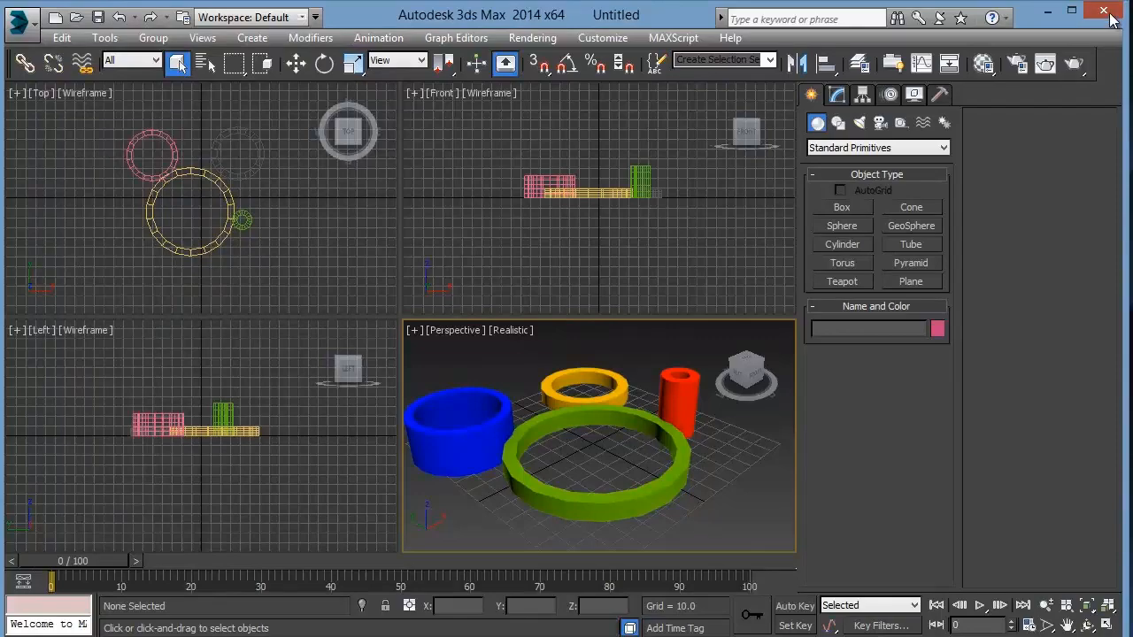
{"action": "left_click", "coordinate": [1103, 11]}
{"action": "left_click", "coordinate": [552, 358]}
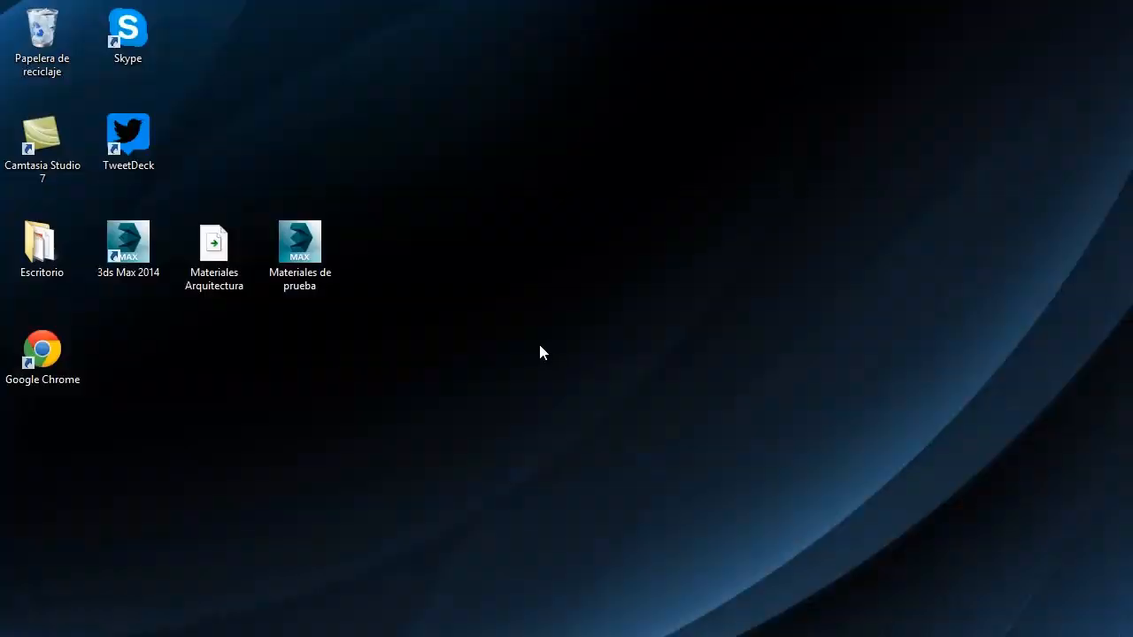
- Rearrange the desktop files so Materiales Arquitectura sits beside TweetDeck and Materiales de prueba sits beside 3ds Max 2014
{"action": "left_click", "coordinate": [222, 287]}
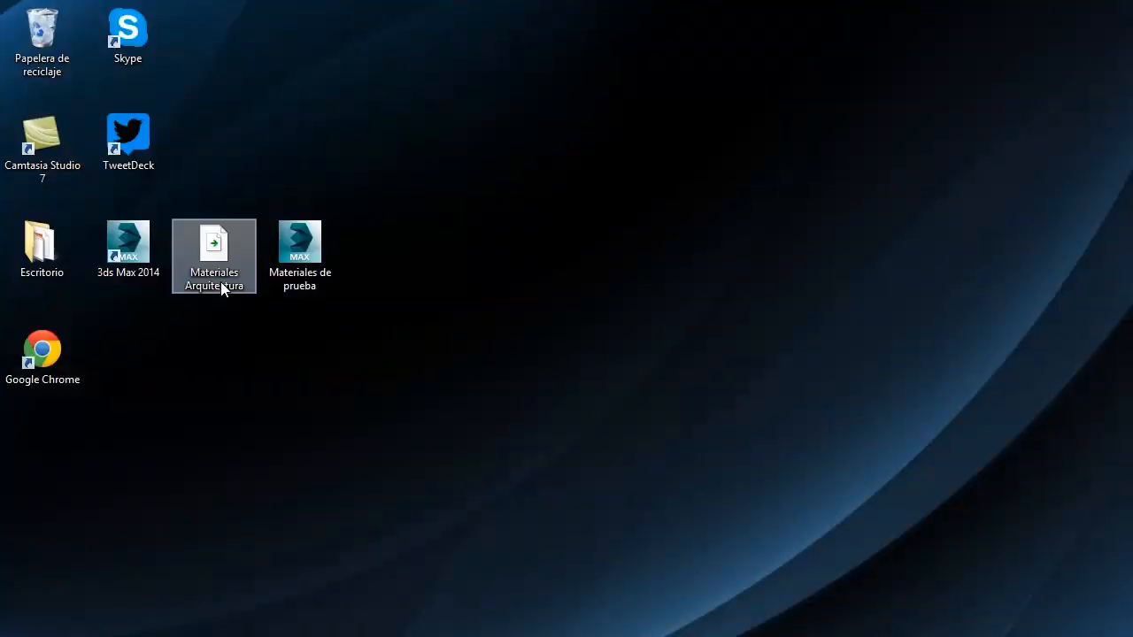
{"action": "left_click_drag", "start_coordinate": [220, 281], "coordinate": [221, 181]}
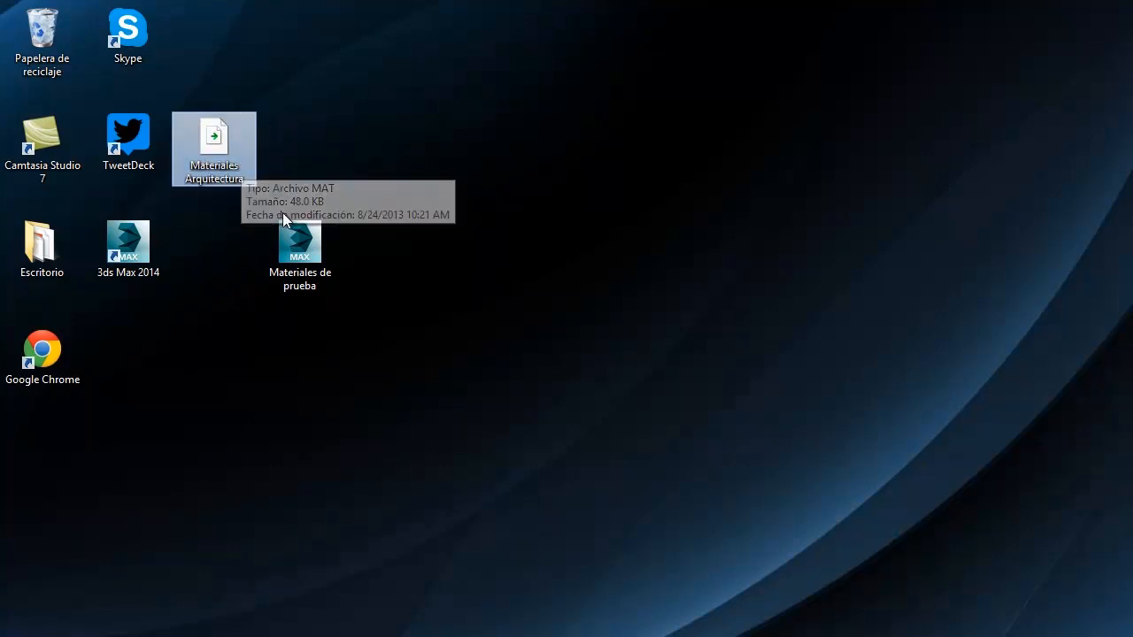
{"action": "left_click_drag", "start_coordinate": [306, 256], "coordinate": [221, 255]}
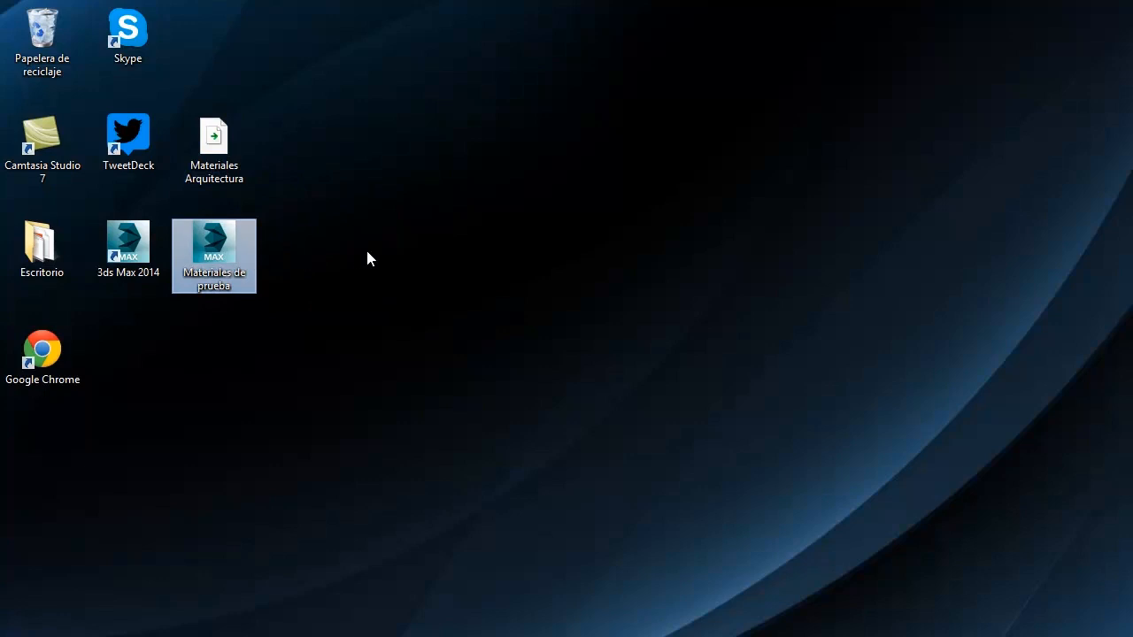
{"action": "left_click", "coordinate": [367, 252]}
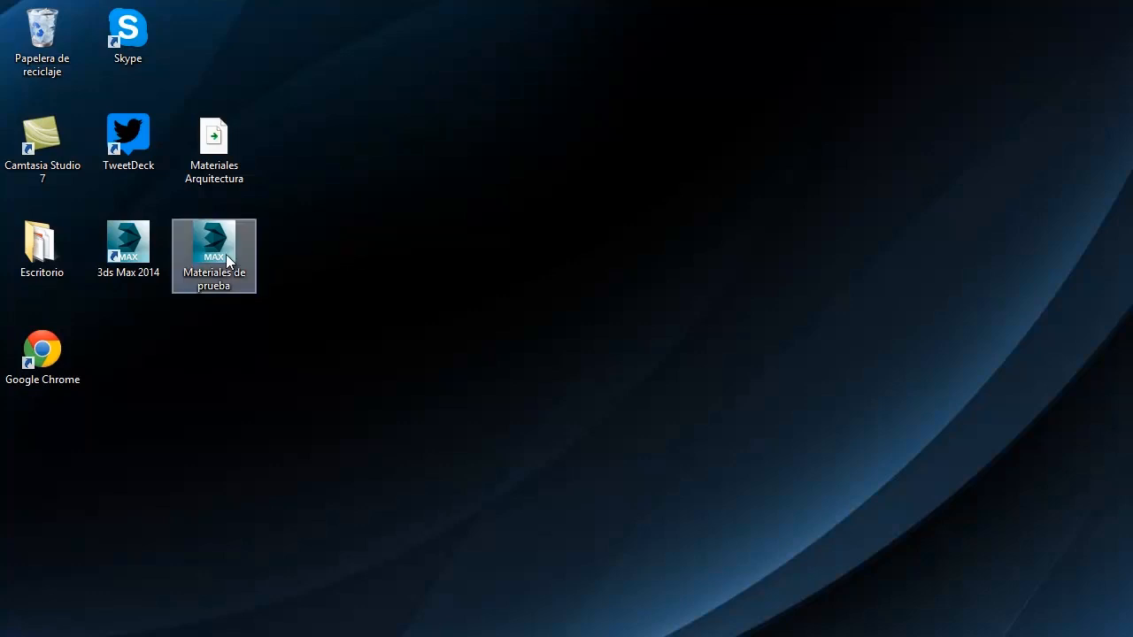
- Start 3ds Max 2014 from the desktop and create a tube with radii about 37 and 32 at the Perspective grid's centre
{"action": "mouse_move", "coordinate": [232, 285]}
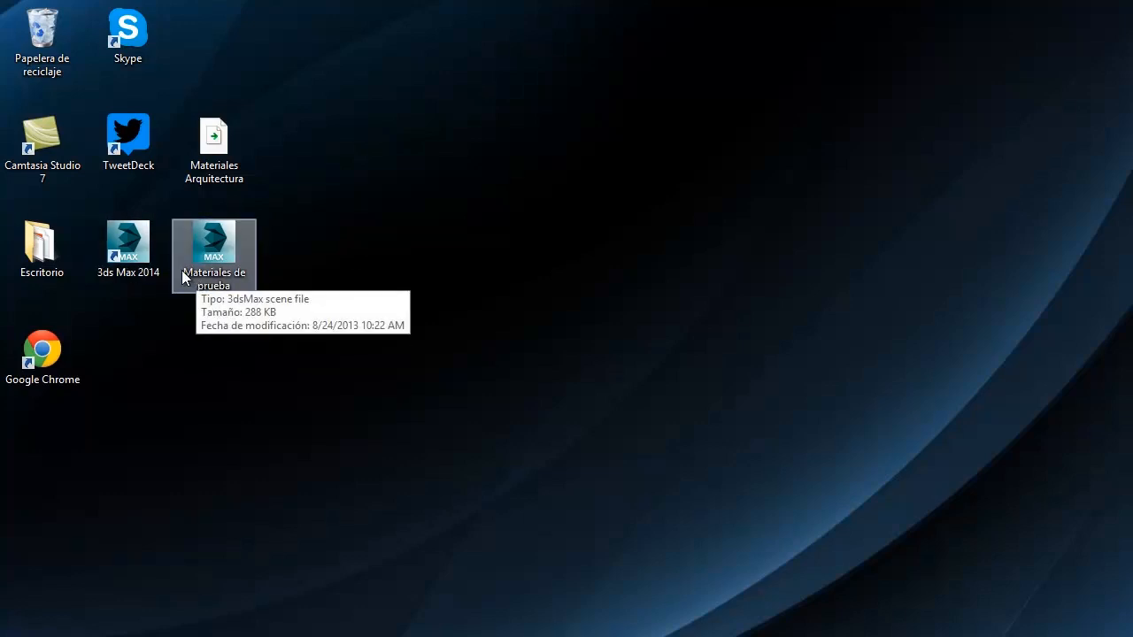
{"action": "double_click", "coordinate": [149, 252]}
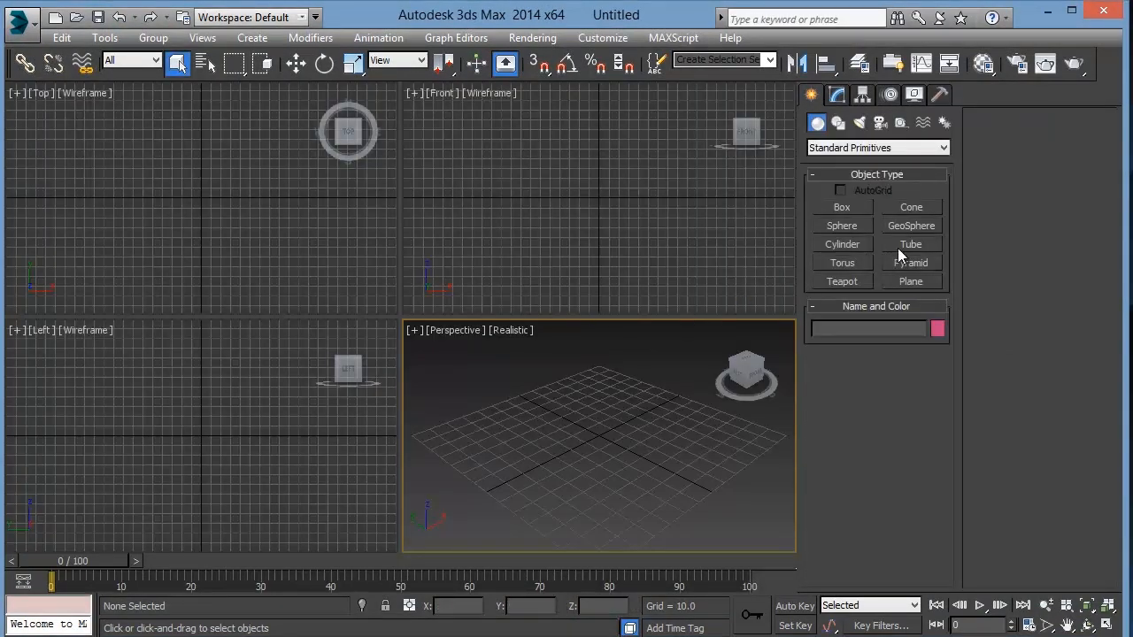
{"action": "left_click", "coordinate": [901, 245]}
{"action": "left_click_drag", "start_coordinate": [576, 442], "coordinate": [609, 478]}
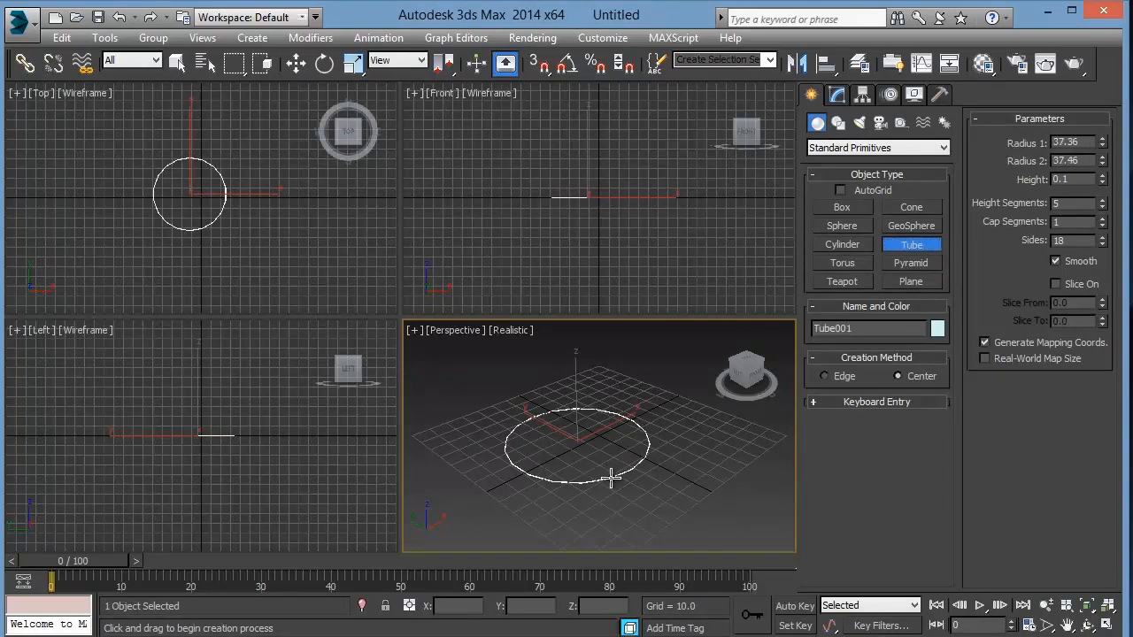
{"action": "left_click", "coordinate": [601, 472]}
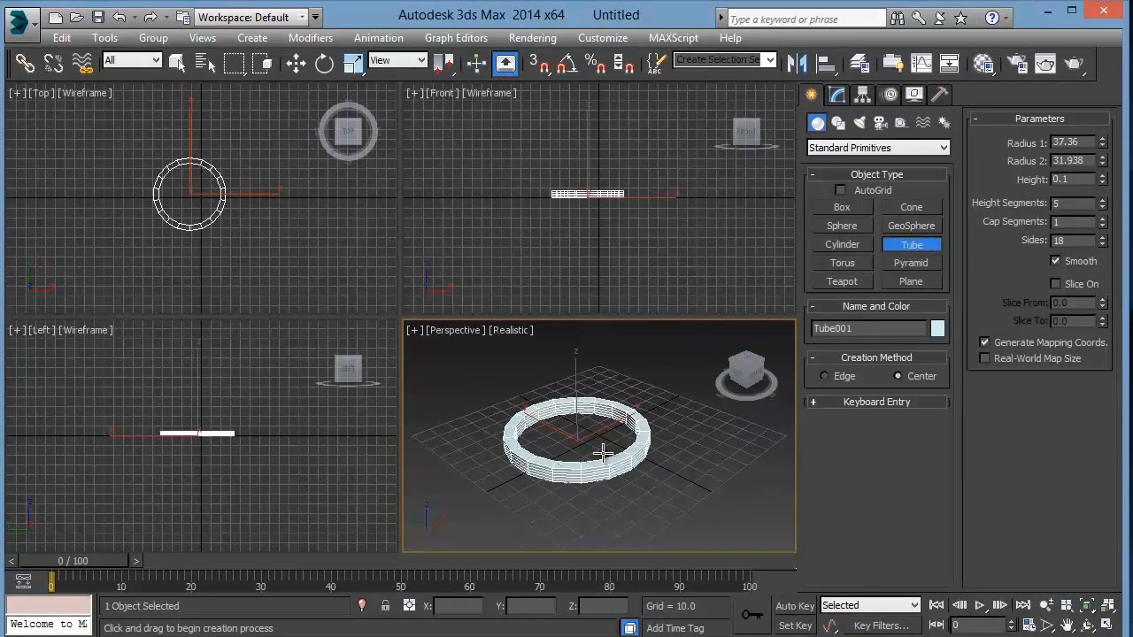
{"action": "left_click", "coordinate": [601, 403]}
{"action": "right_click", "coordinate": [601, 402]}
{"action": "left_click", "coordinate": [668, 420]}
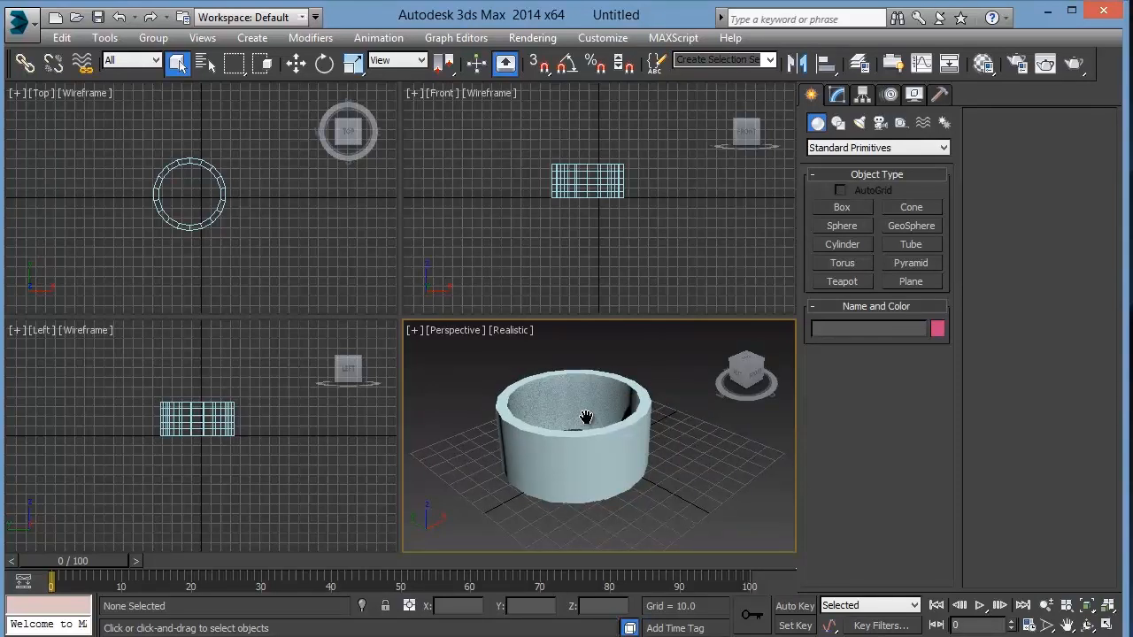
{"action": "middle_click_drag", "start_coordinate": [599, 404], "coordinate": [582, 420], "text": "alt"}
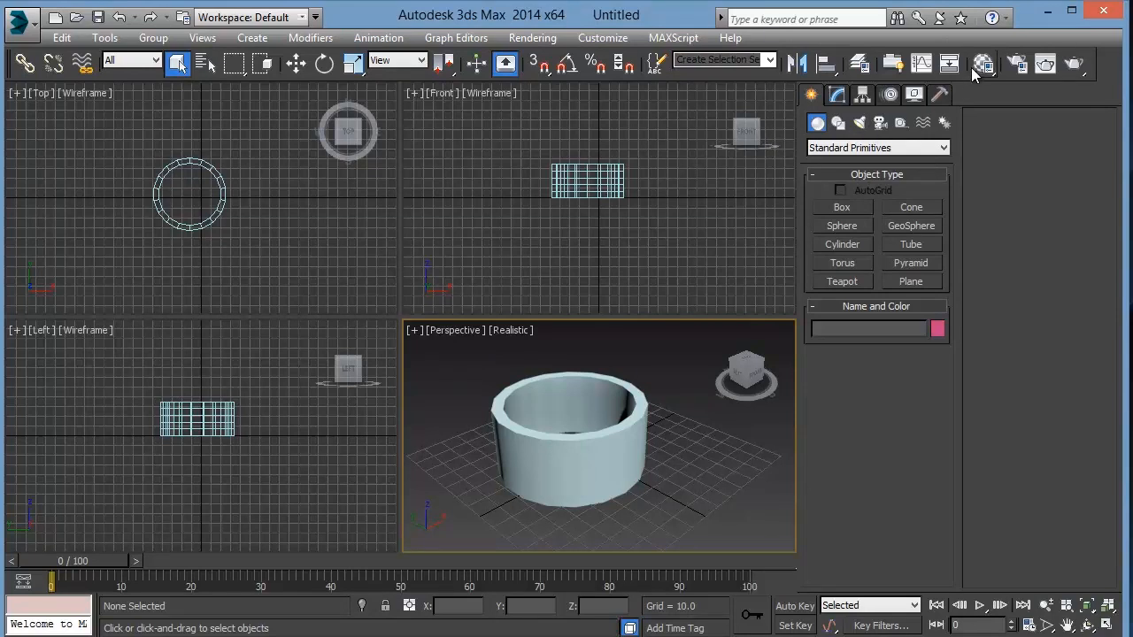
- Open the Material/Map Browser and close its Materiales Arquitectura.mat library
{"action": "left_click", "coordinate": [537, 41]}
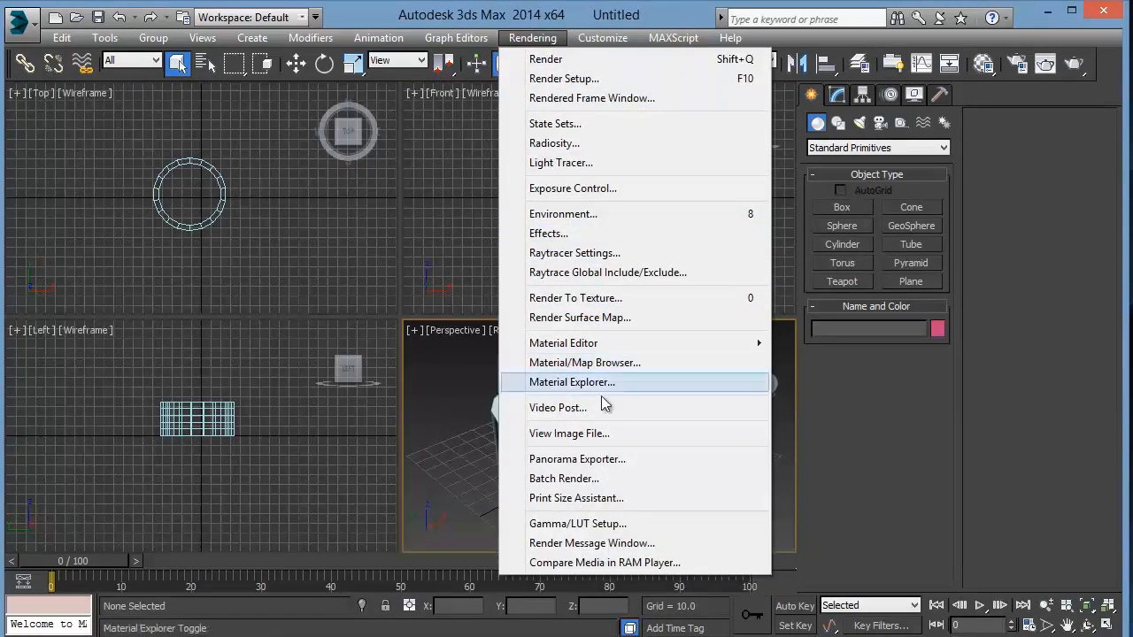
{"action": "left_click", "coordinate": [606, 362]}
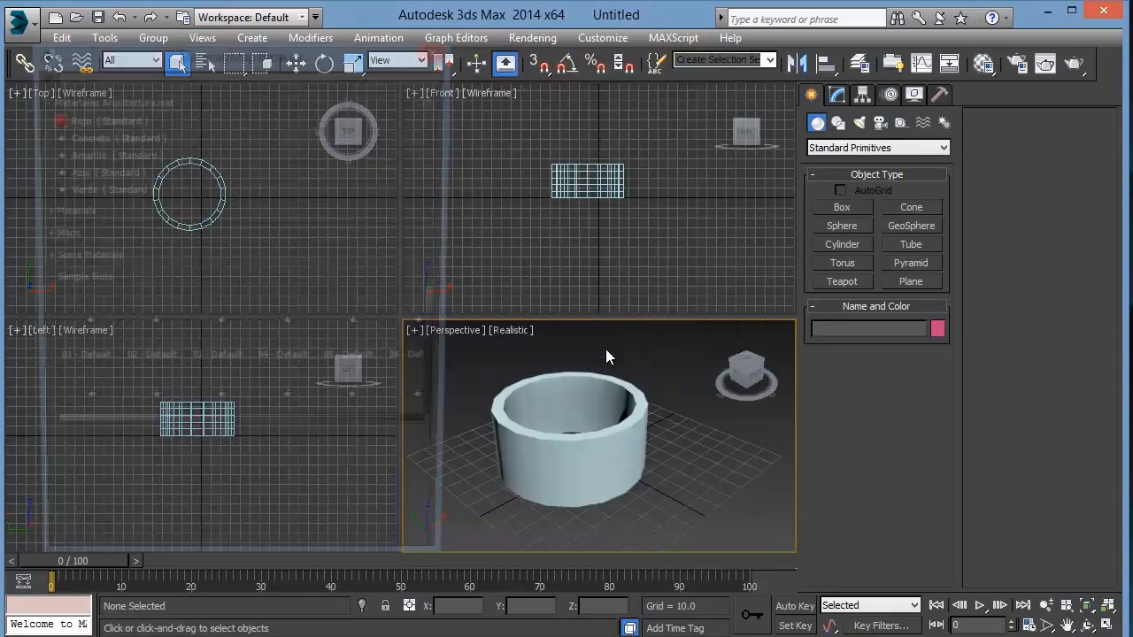
{"action": "right_click", "coordinate": [94, 101]}
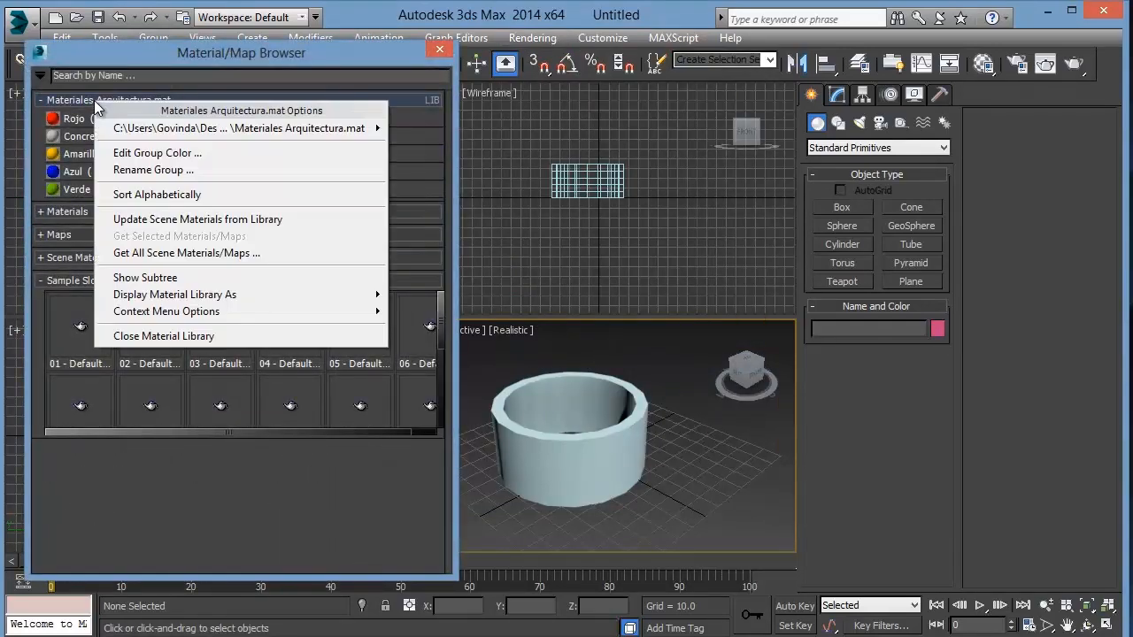
{"action": "left_click", "coordinate": [148, 337]}
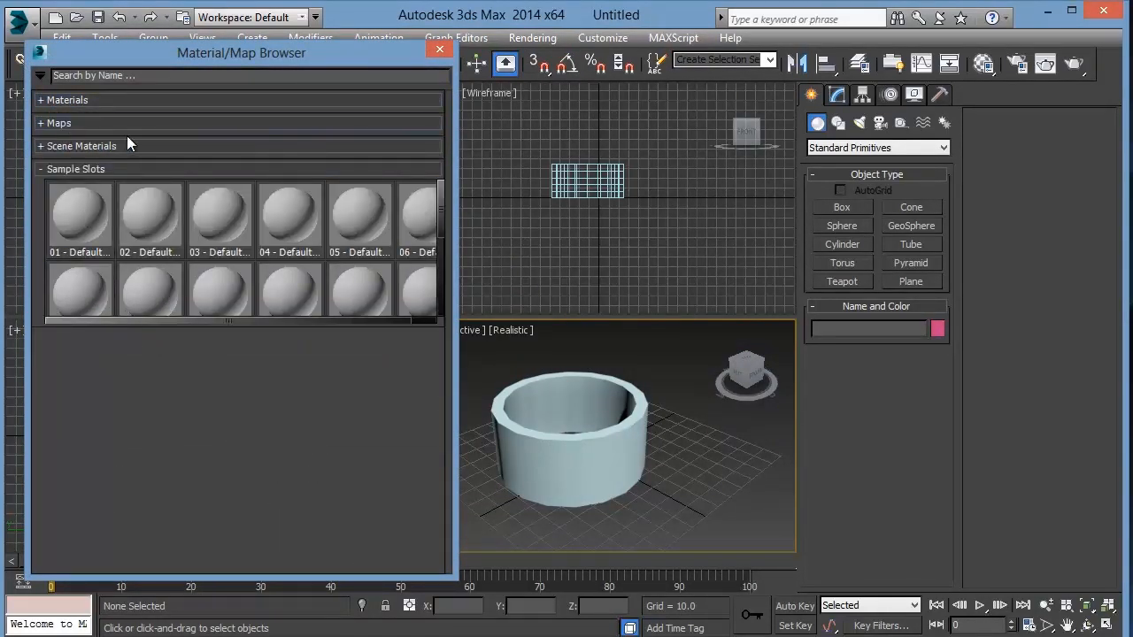
- Open the Material Editor and place it beside the Material/Map Browser
{"action": "left_click", "coordinate": [984, 63]}
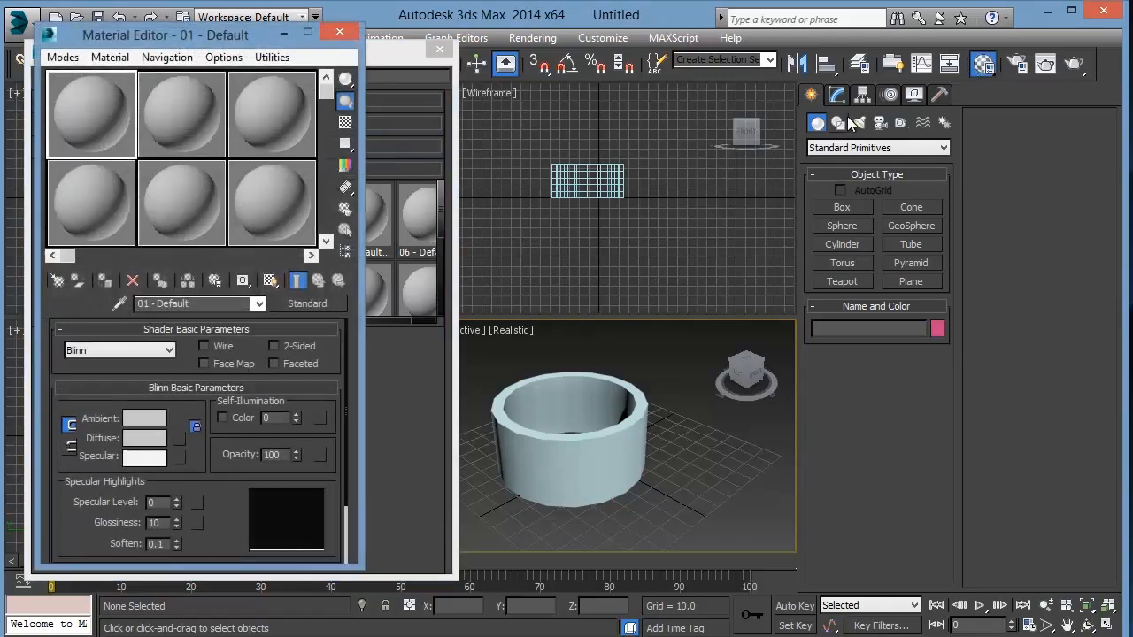
{"action": "left_click_drag", "start_coordinate": [152, 35], "coordinate": [847, 58]}
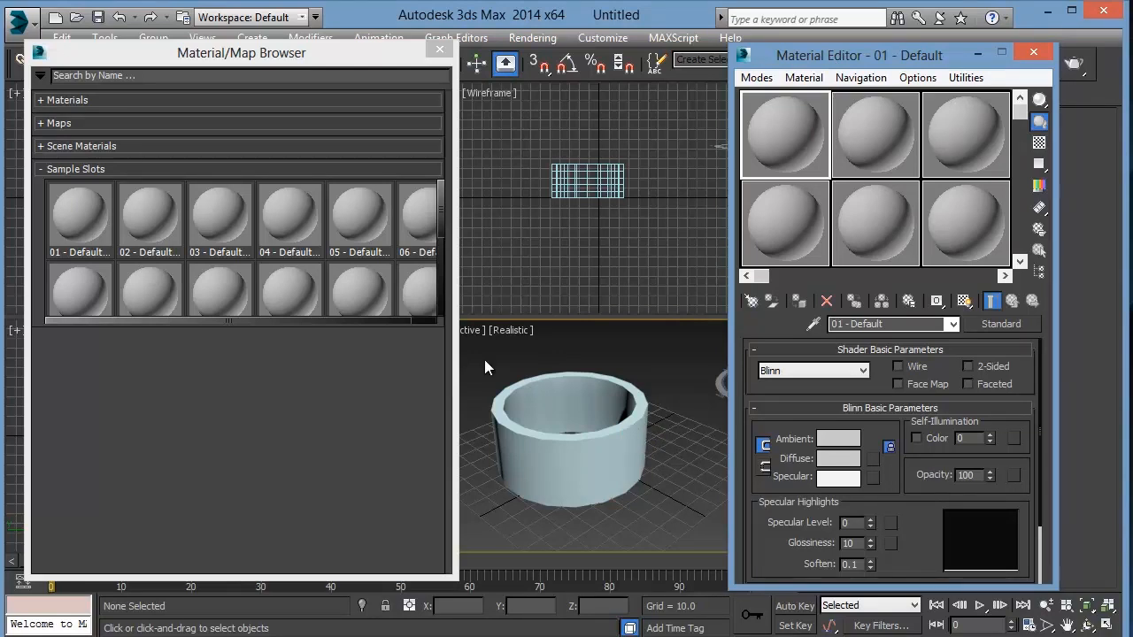
{"action": "left_click", "coordinate": [41, 77]}
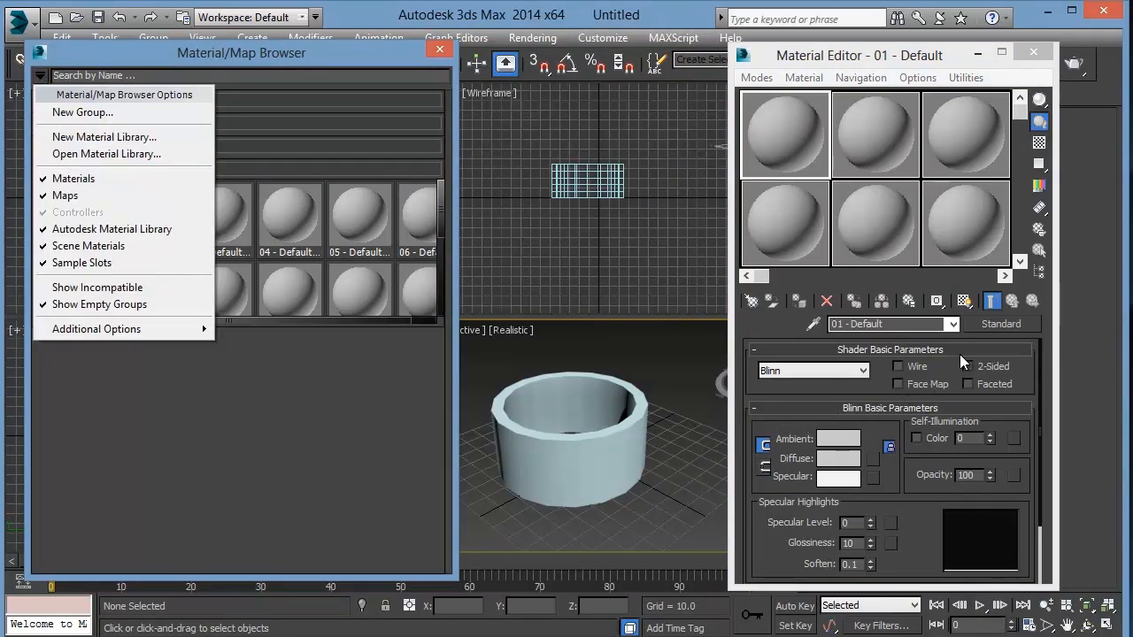
{"action": "left_click", "coordinate": [783, 328]}
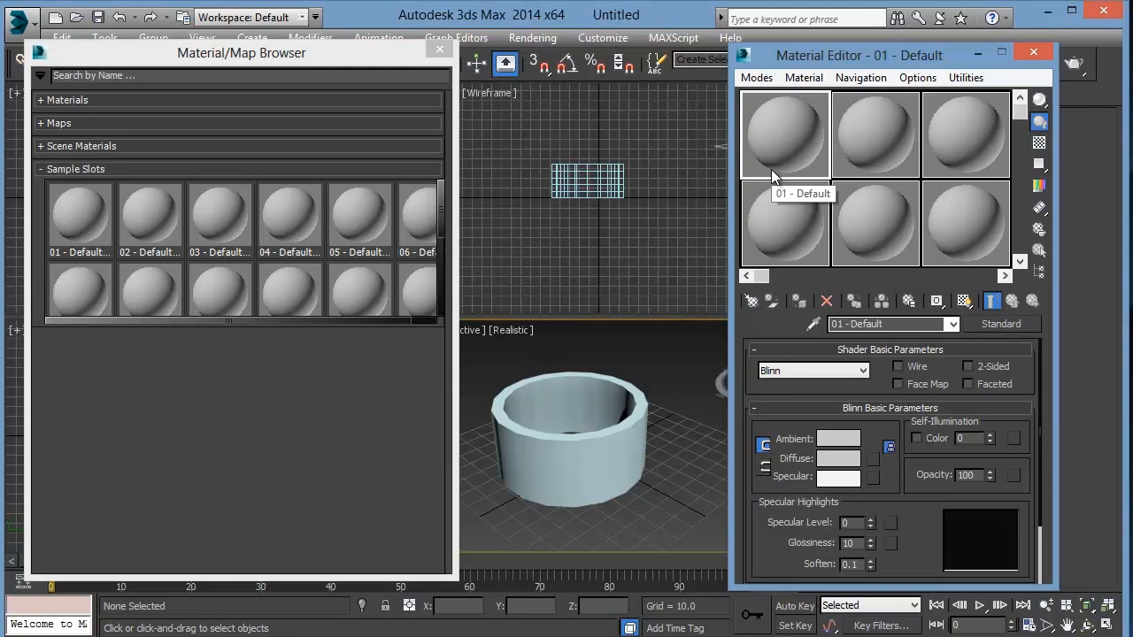
- From the material type chooser of 01 - Default, load the desktop scene Materiales de prueba.max as a library, then dismiss the chooser
{"action": "left_click", "coordinate": [998, 324]}
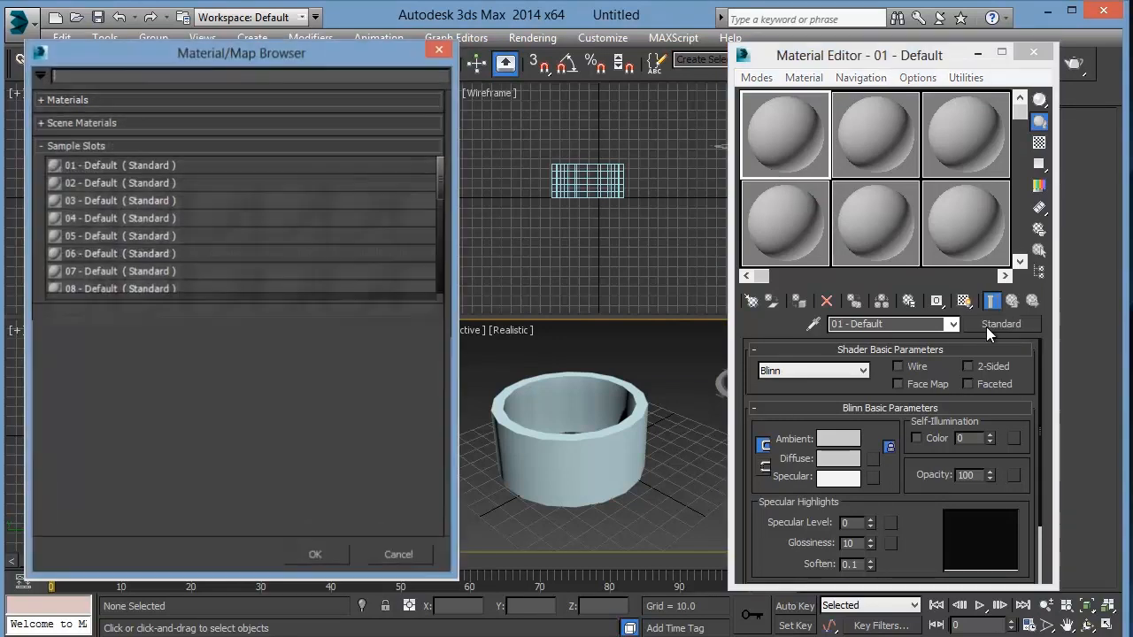
{"action": "left_click_drag", "start_coordinate": [343, 57], "coordinate": [579, 65]}
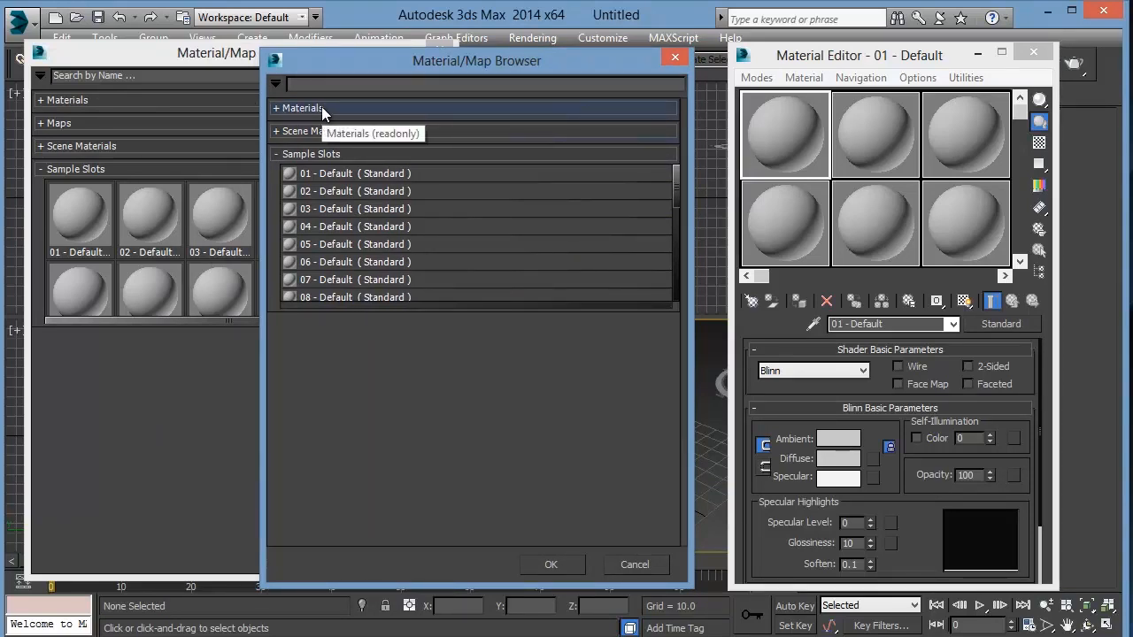
{"action": "left_click", "coordinate": [275, 85]}
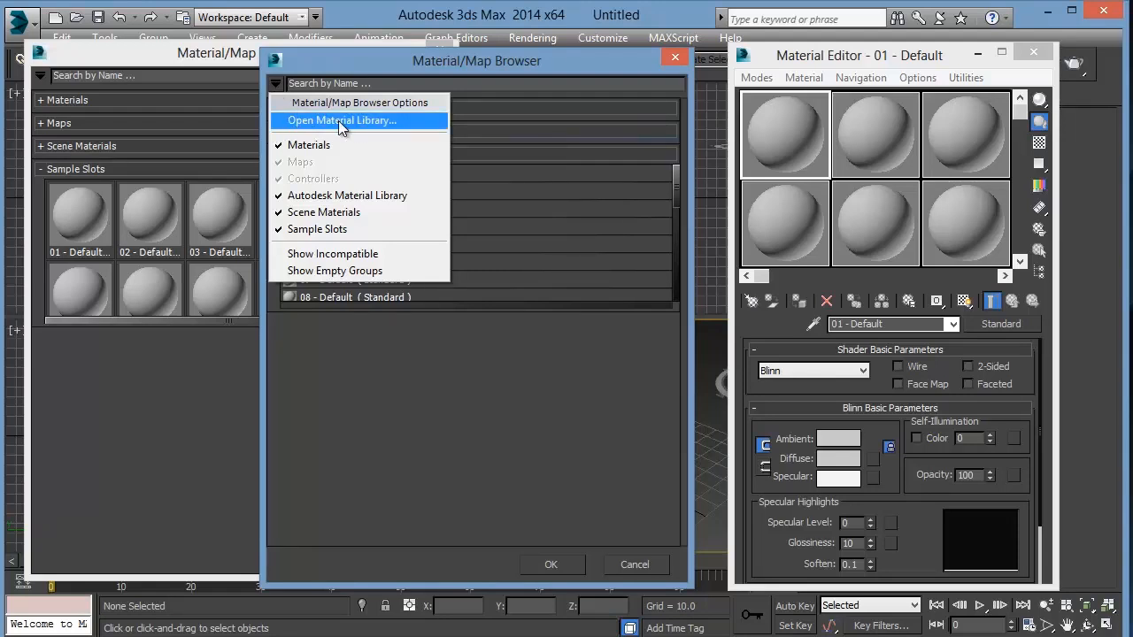
{"action": "left_click", "coordinate": [395, 122]}
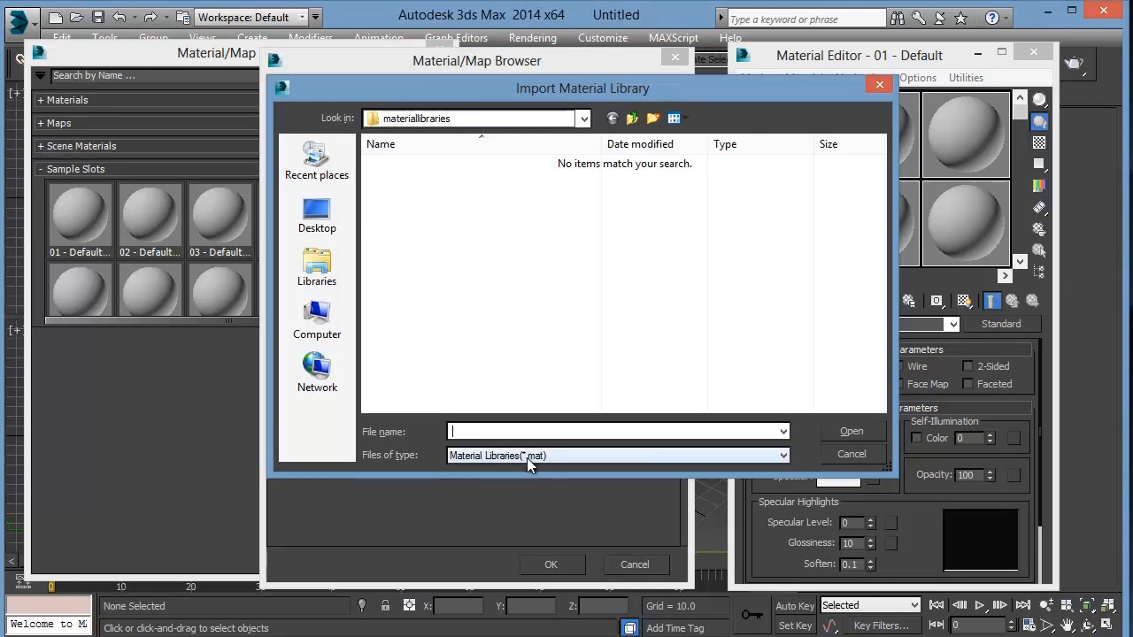
{"action": "left_click", "coordinate": [330, 230]}
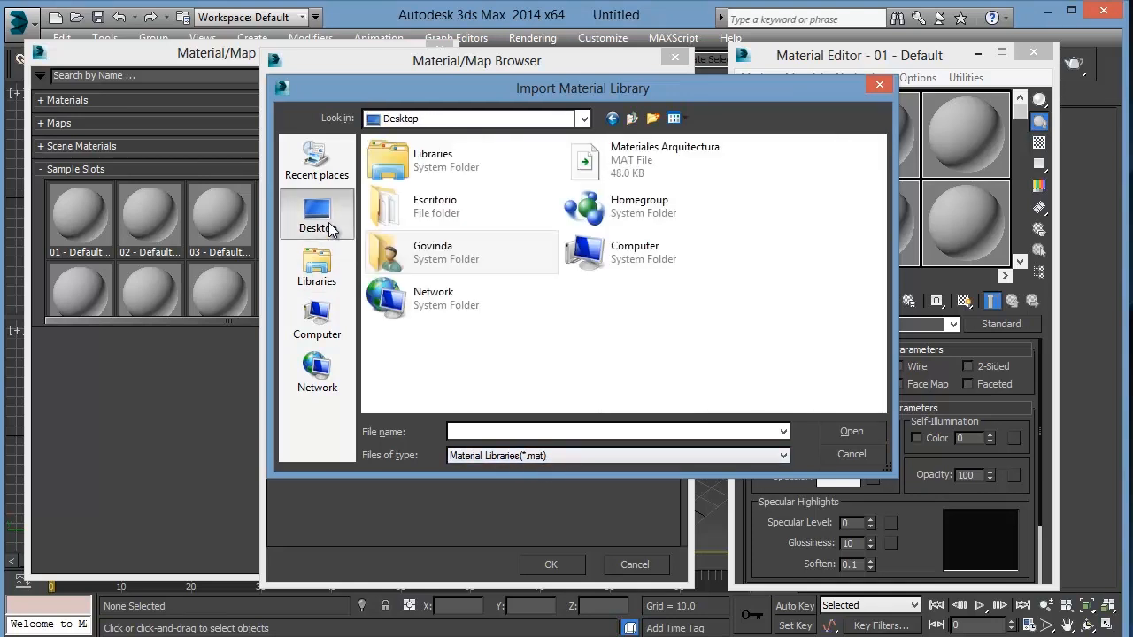
{"action": "left_click", "coordinate": [650, 165]}
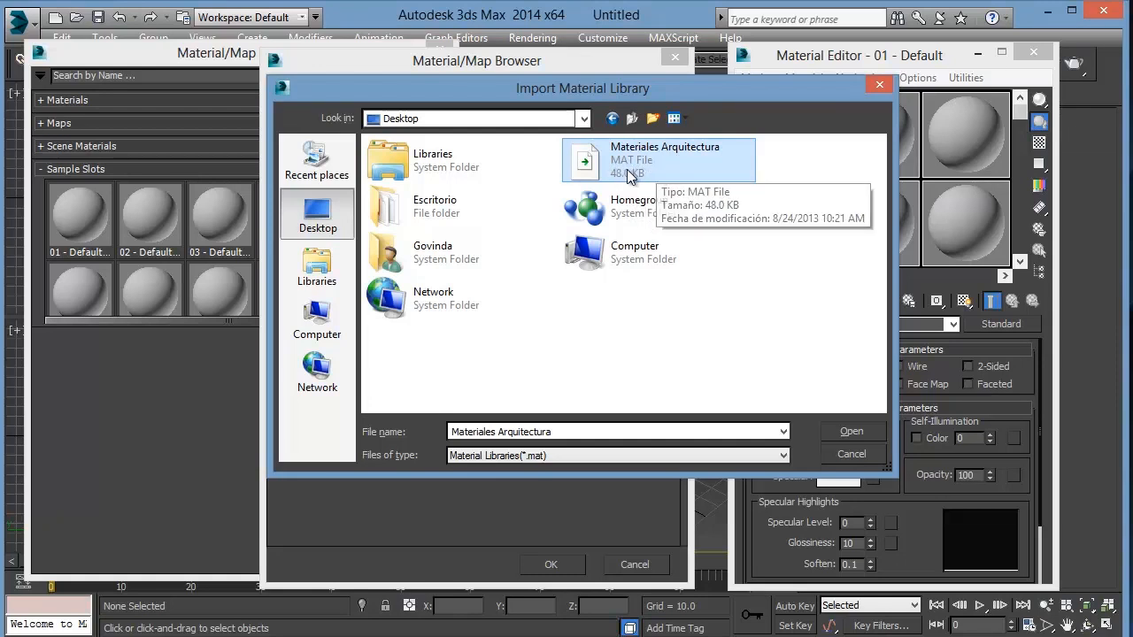
{"action": "left_click", "coordinate": [559, 458]}
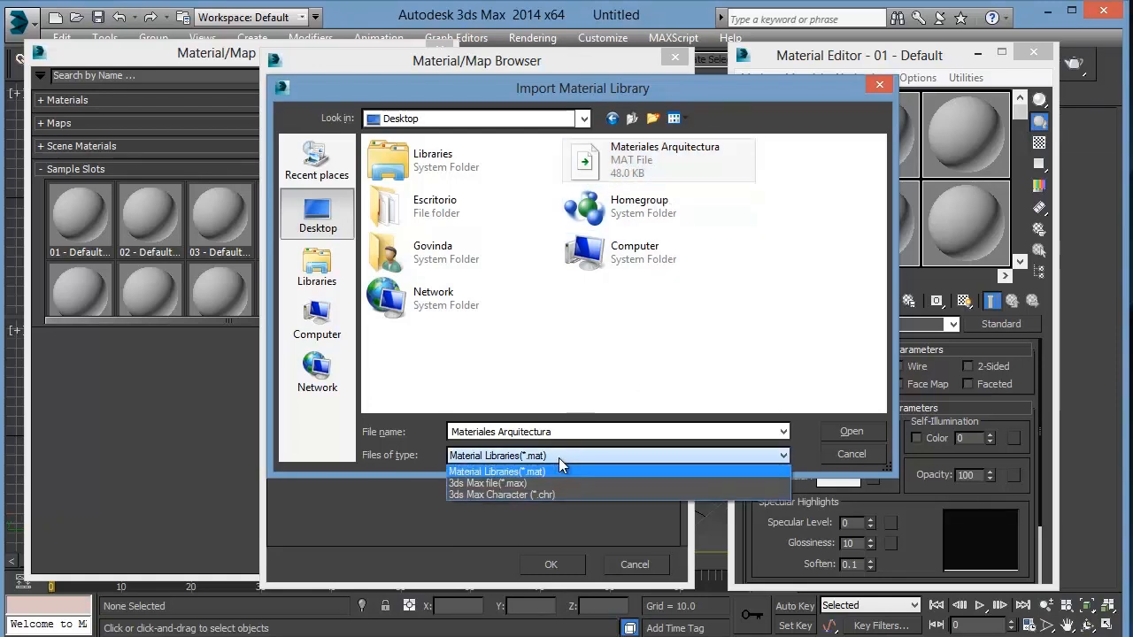
{"action": "left_click", "coordinate": [500, 485]}
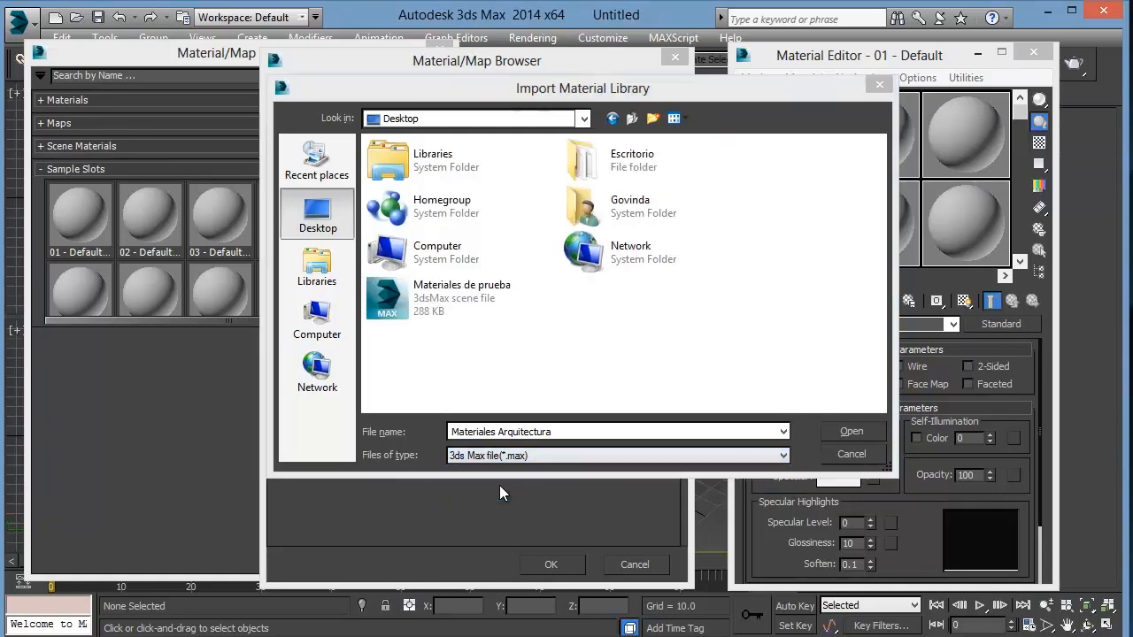
{"action": "left_click", "coordinate": [530, 313]}
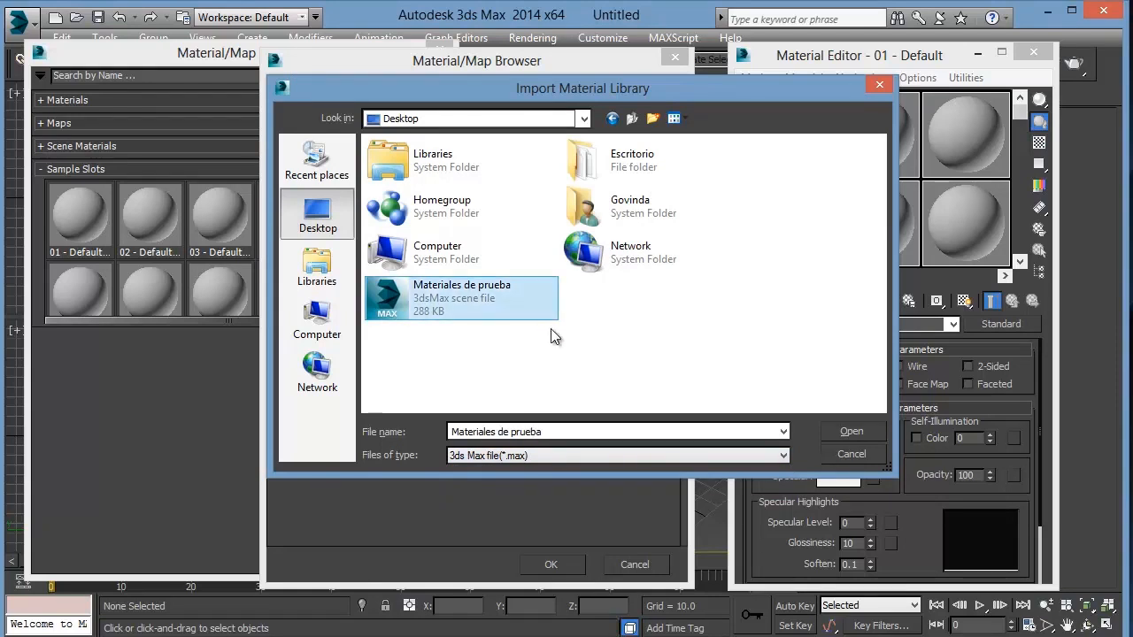
{"action": "left_click", "coordinate": [600, 354]}
{"action": "left_click", "coordinate": [829, 431]}
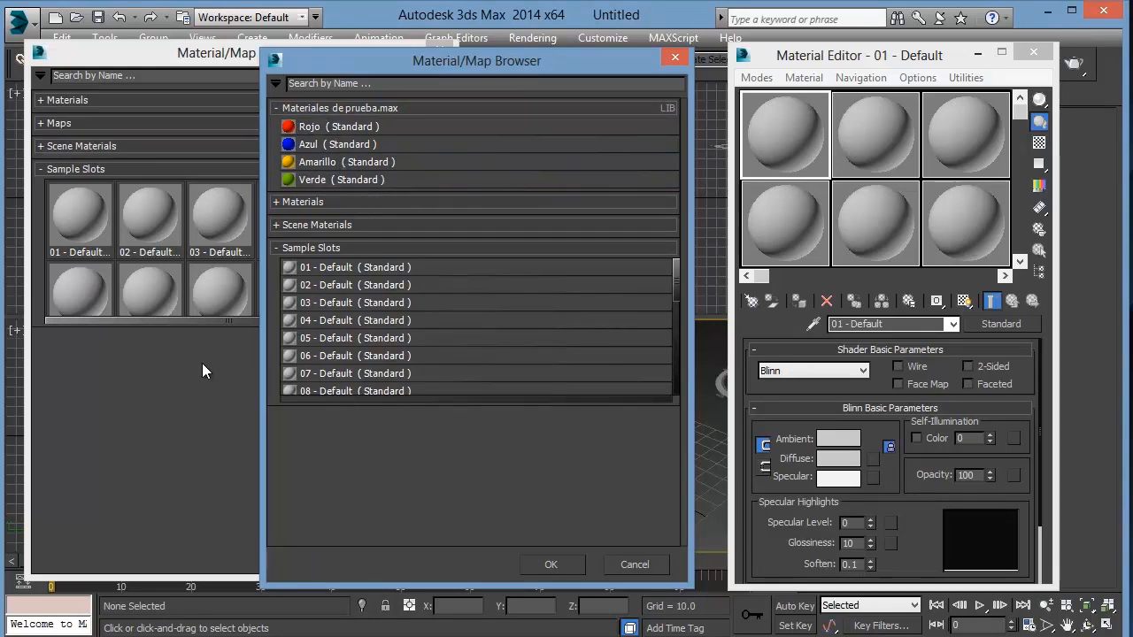
{"action": "left_click", "coordinate": [631, 566]}
- Open the Materiales Arquitectura library from the desktop in the Material/Map Browser
{"action": "left_click", "coordinate": [39, 76]}
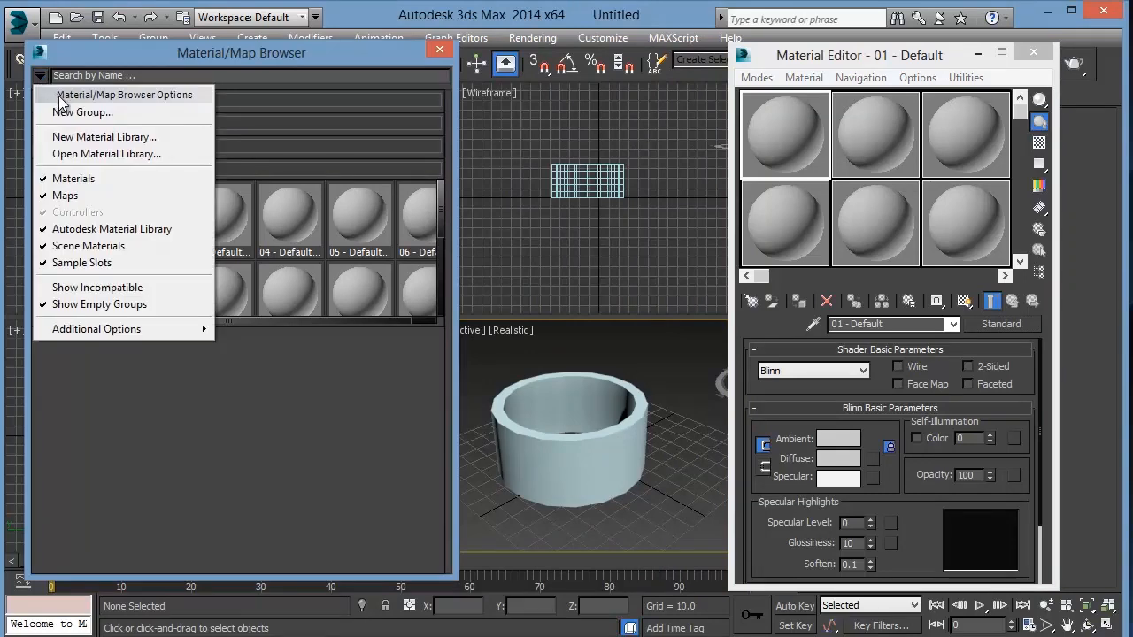
{"action": "left_click", "coordinate": [67, 154]}
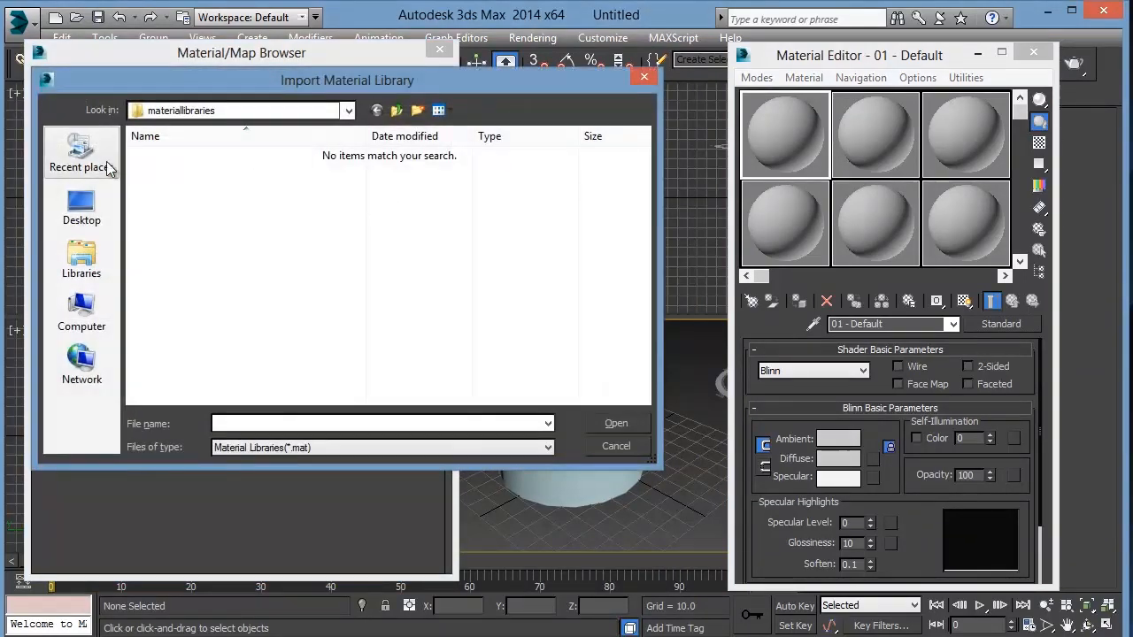
{"action": "left_click", "coordinate": [80, 197]}
{"action": "double_click", "coordinate": [390, 151]}
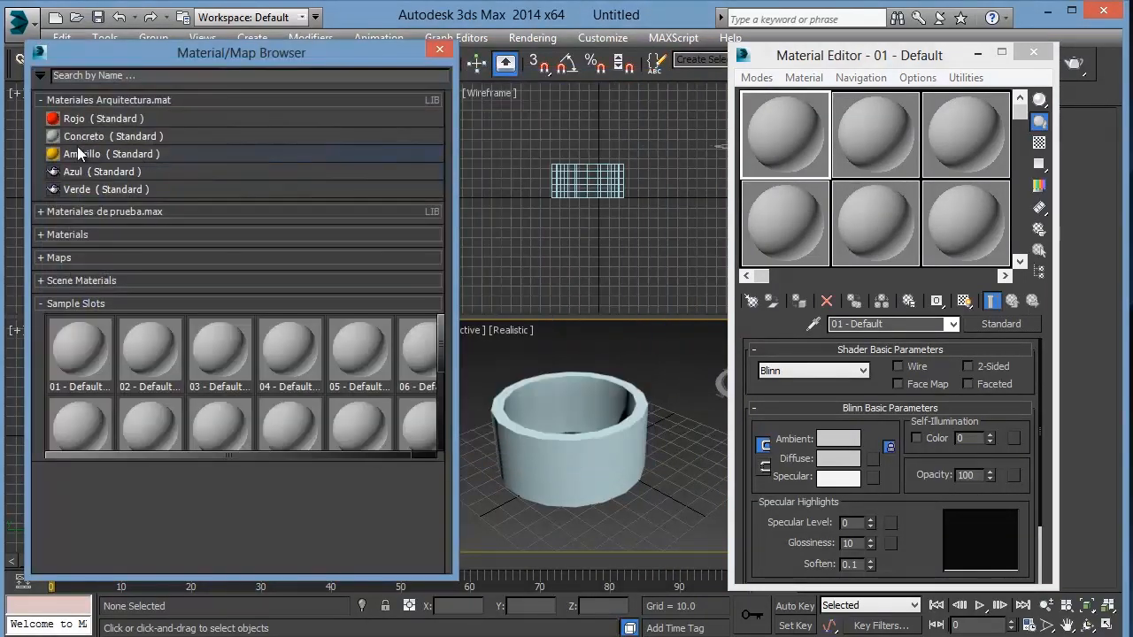
- Examine the loaded libraries offered when choosing a material type for 01 - Default, without applying one
{"action": "left_click", "coordinate": [89, 139]}
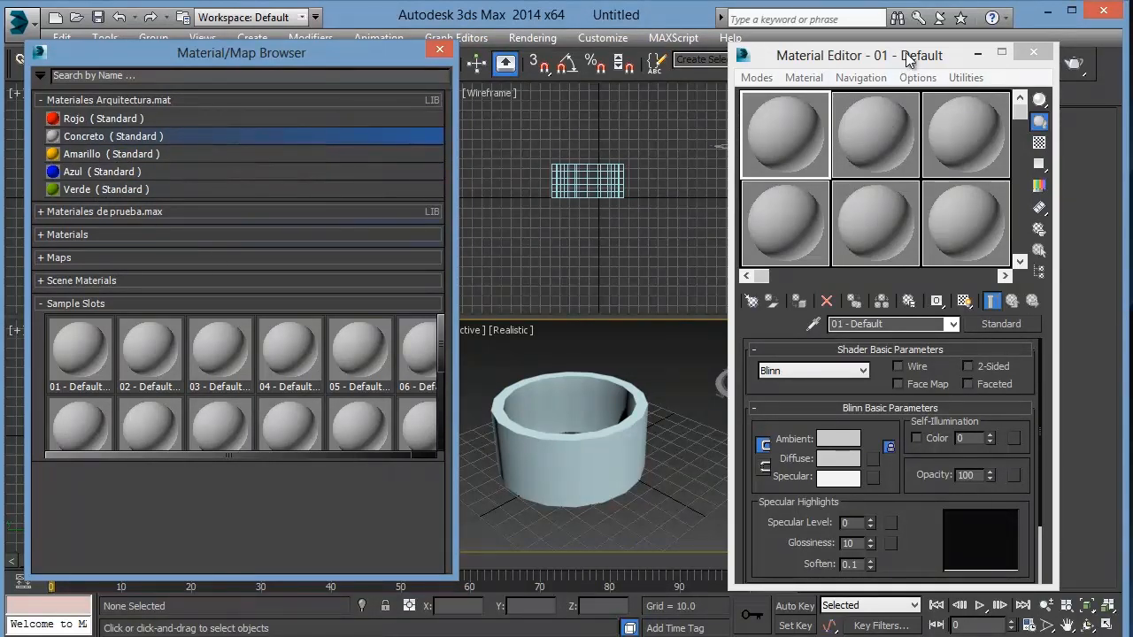
{"action": "left_click", "coordinate": [1001, 324]}
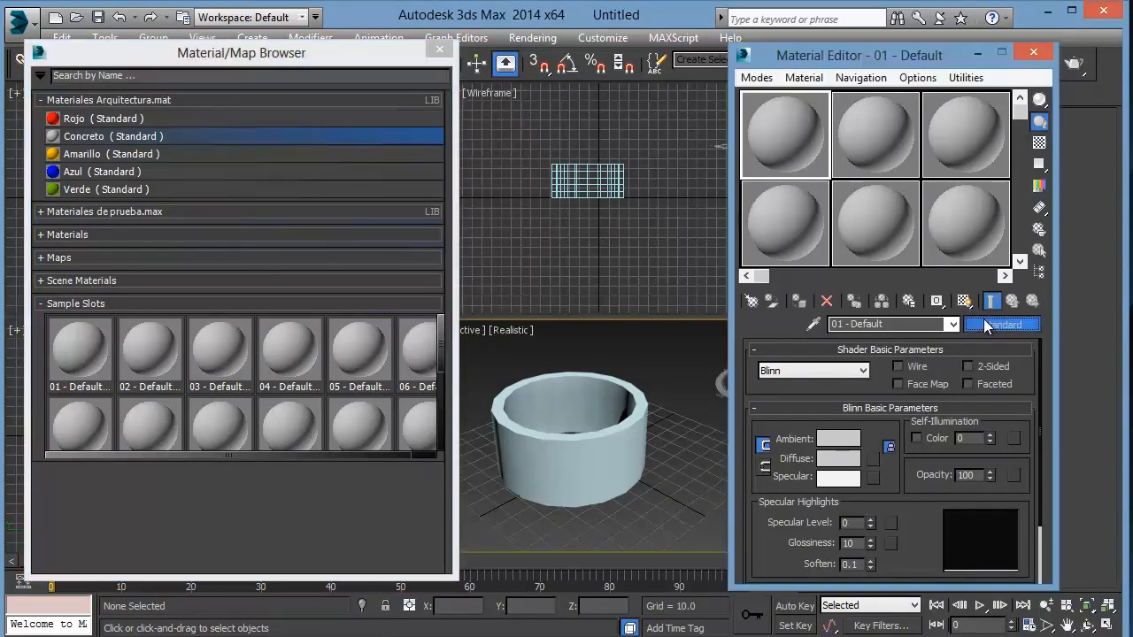
{"action": "left_click_drag", "start_coordinate": [414, 63], "coordinate": [496, 60]}
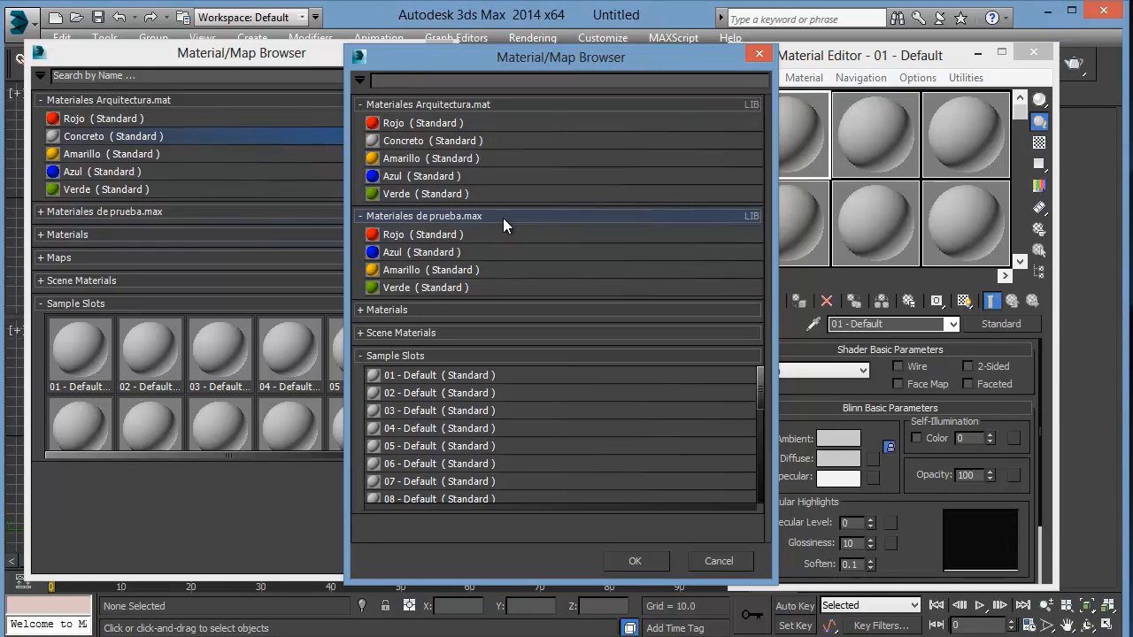
{"action": "left_click", "coordinate": [725, 563]}
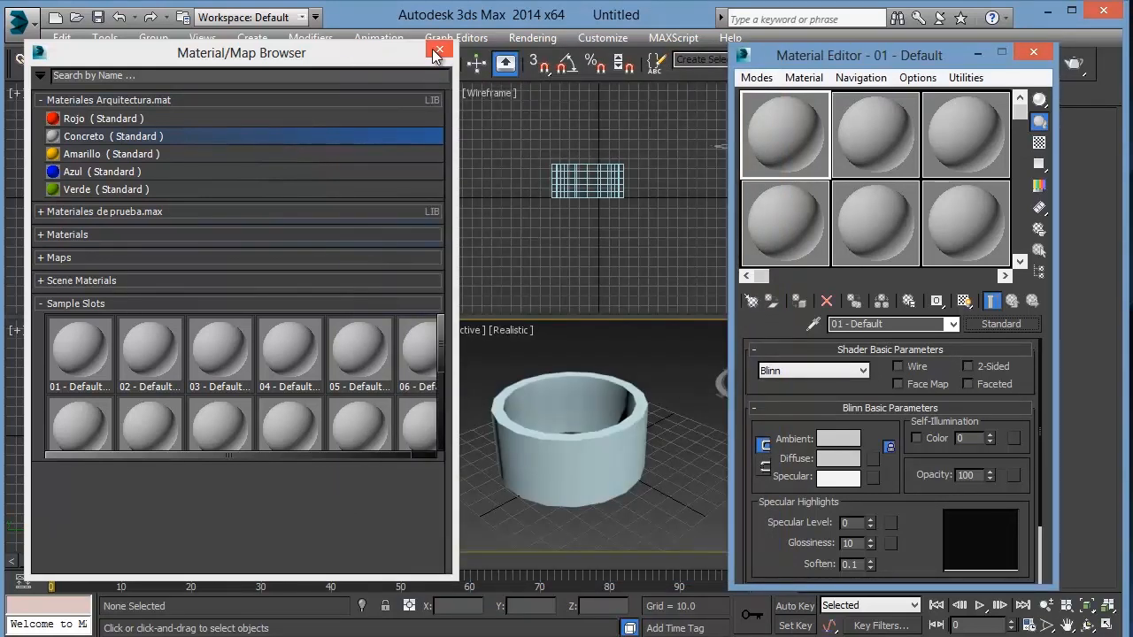
- Close the Material/Map Browser and the Material Editor, and minimize 3ds Max to reach the desktop
{"action": "left_click", "coordinate": [438, 53]}
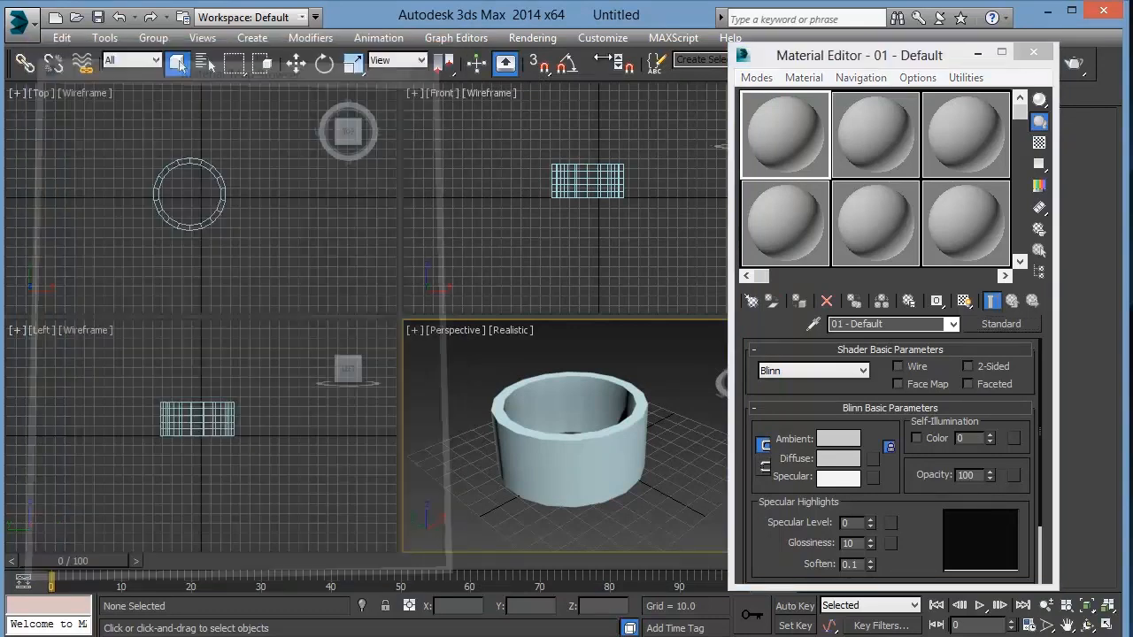
{"action": "left_click", "coordinate": [1032, 55]}
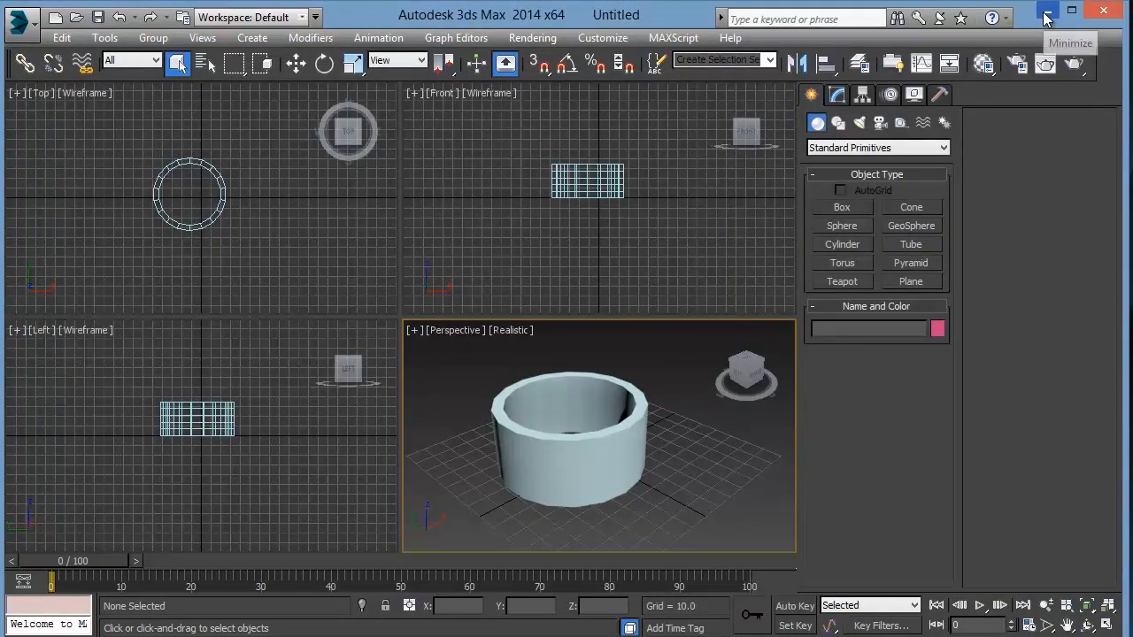
{"action": "left_click", "coordinate": [1047, 18]}
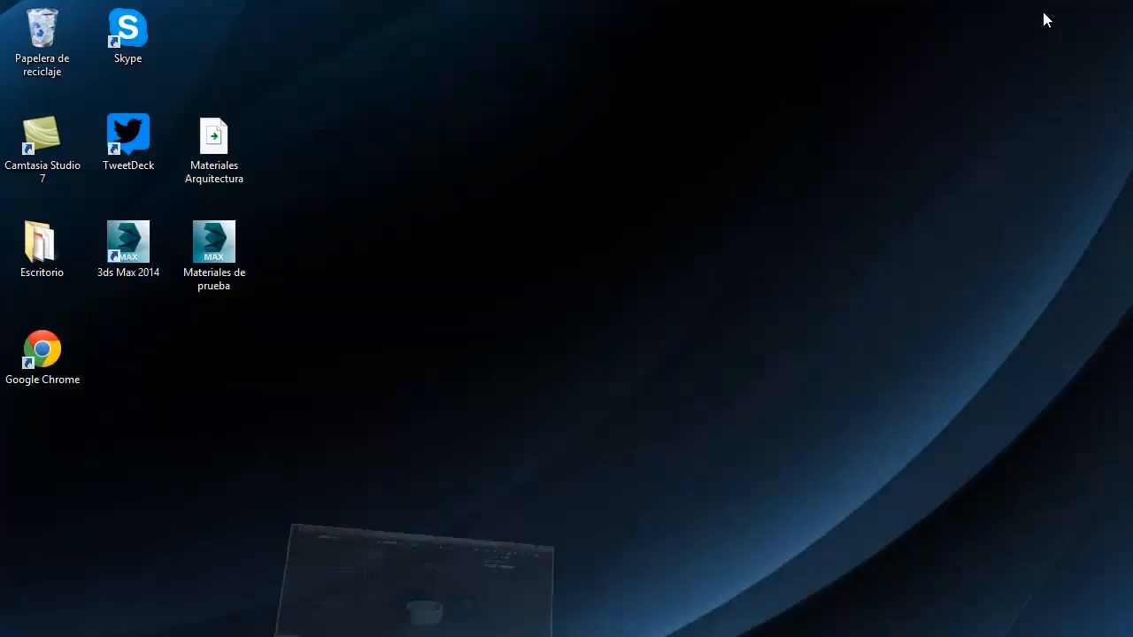
- Move the Materiales Arquitectura file on the desktop to Materiales de prueba's row, leaving one empty icon space between them
{"action": "left_click", "coordinate": [232, 160]}
{"action": "left_click_drag", "start_coordinate": [231, 159], "coordinate": [310, 257]}
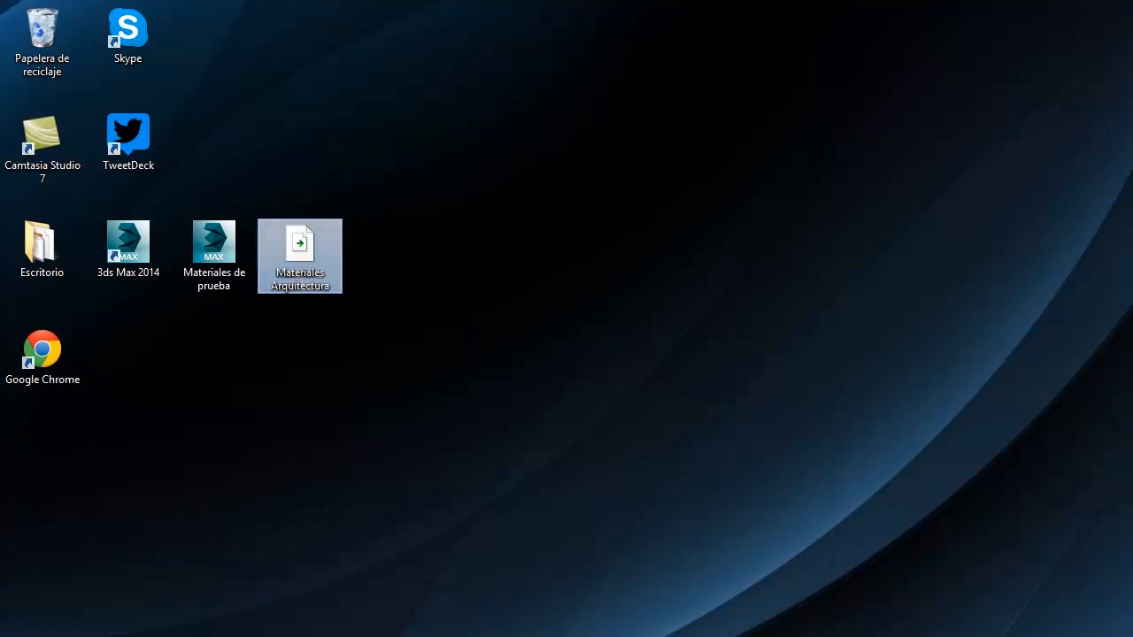
{"action": "left_click", "coordinate": [354, 636]}
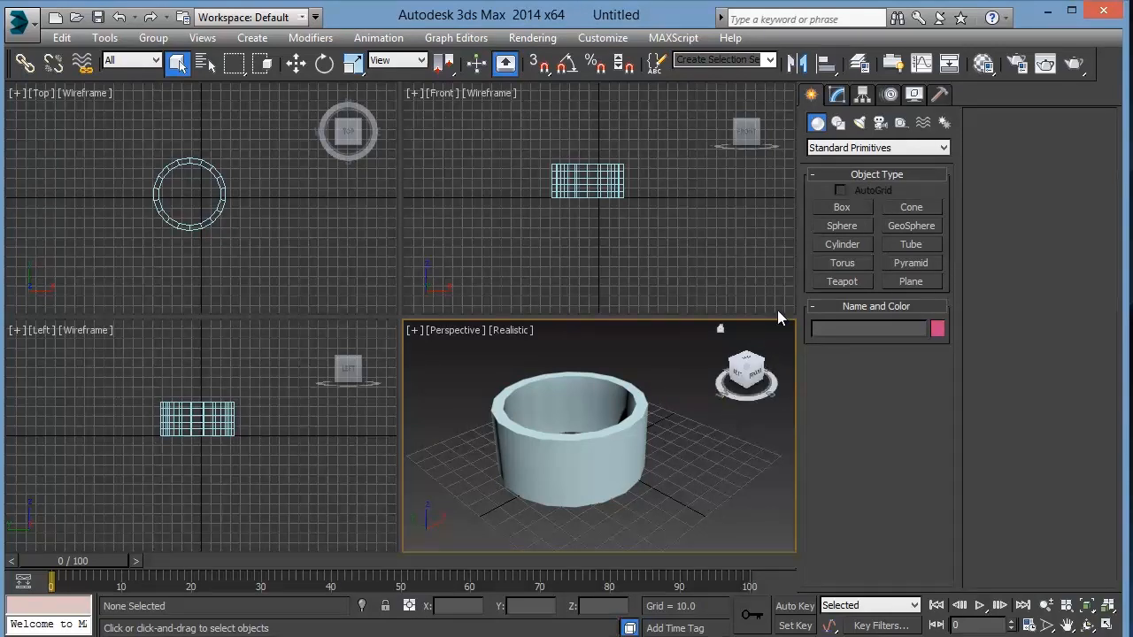
{"action": "left_click", "coordinate": [1047, 13]}
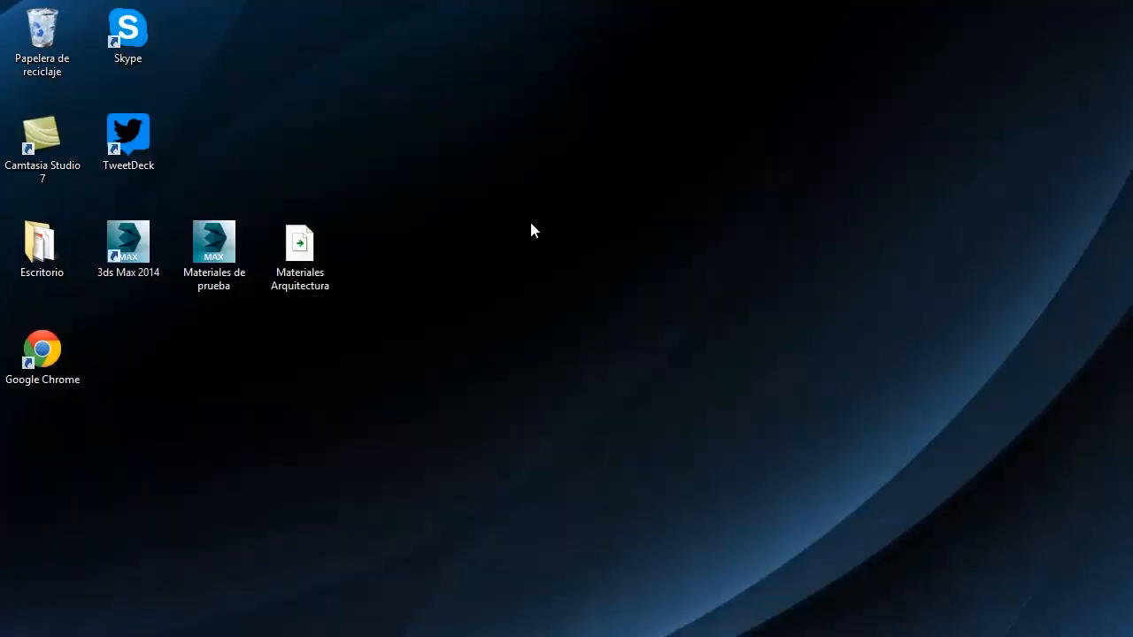
{"action": "left_click_drag", "start_coordinate": [307, 260], "coordinate": [398, 270]}
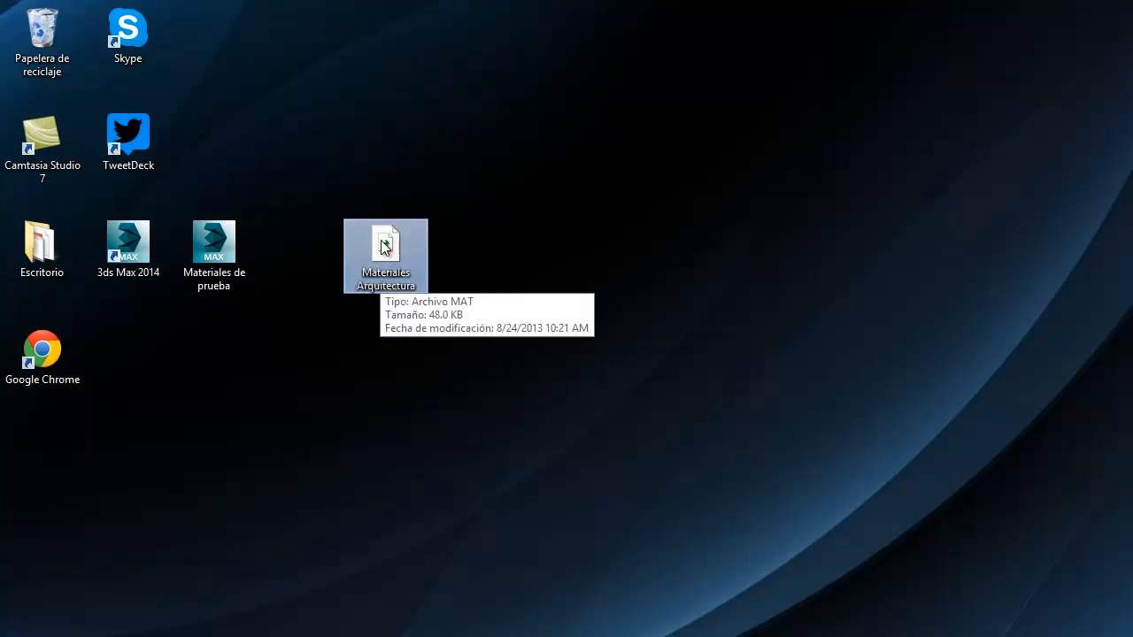
- Create a desktop folder named Materiales Arquitectura and move the Materiales Arquitectura library file into it
{"action": "right_click", "coordinate": [348, 329]}
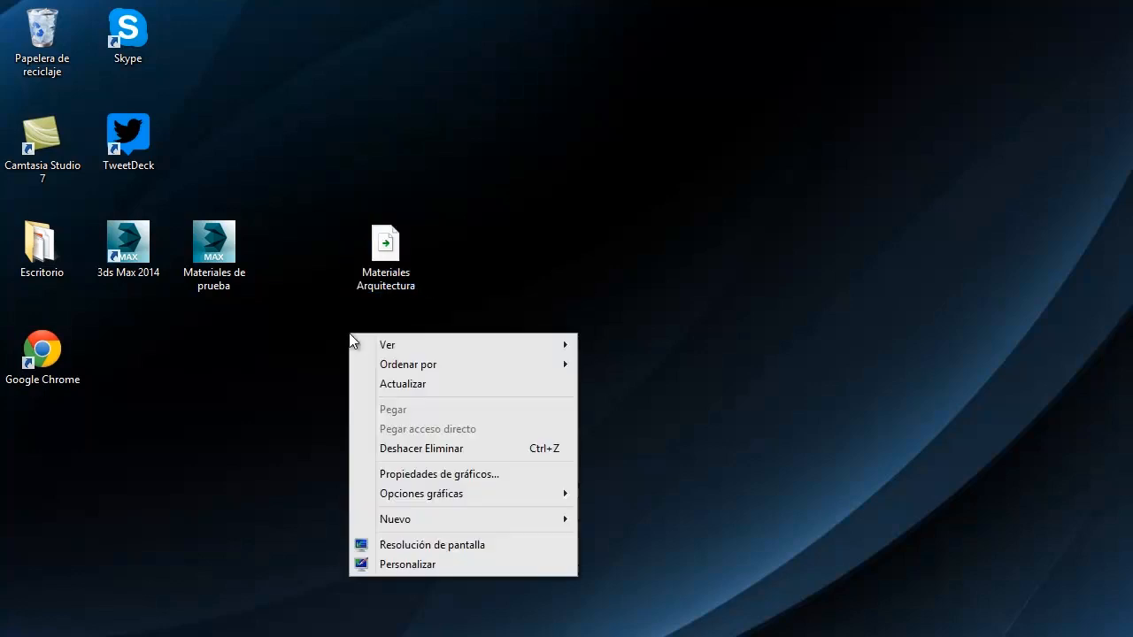
{"action": "mouse_move", "coordinate": [408, 529]}
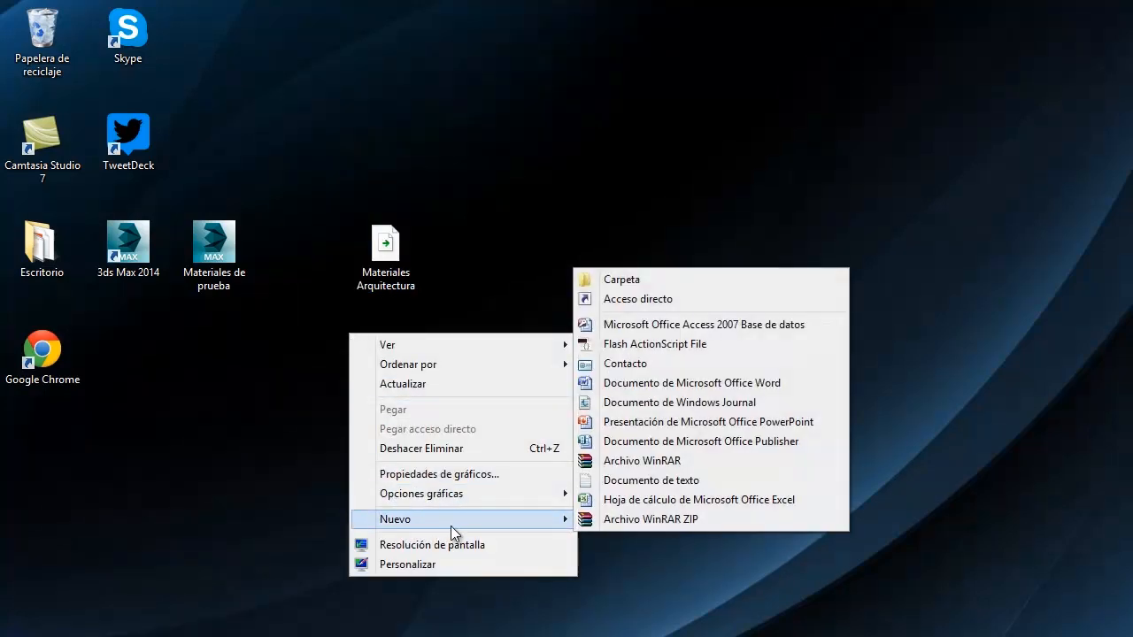
{"action": "left_click", "coordinate": [619, 277]}
{"action": "type", "text": "M"}
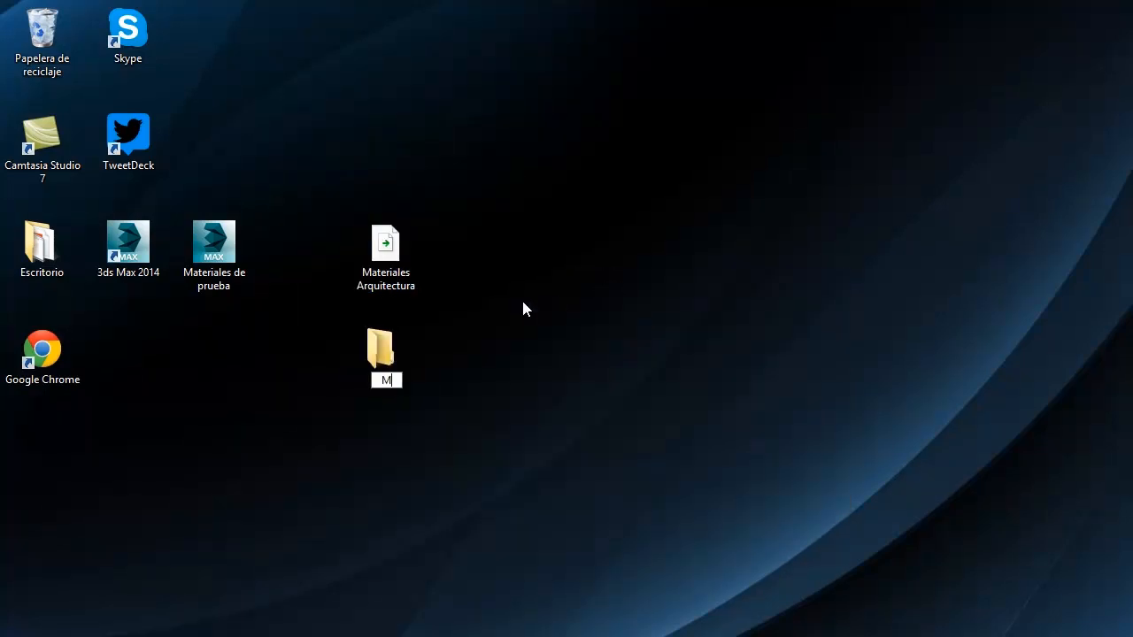
{"action": "type", "text": "ateriales de A"}
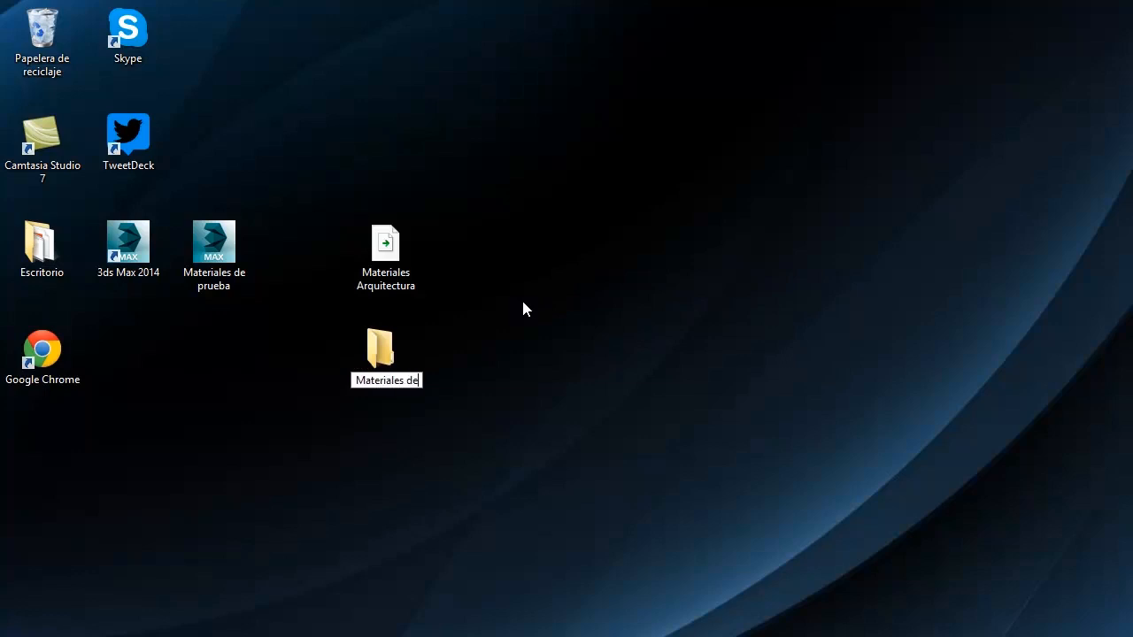
{"action": "key", "text": "BackSpace"}
{"action": "key", "text": "BackSpace"}
{"action": "key", "text": "BackSpace"}
{"action": "key", "text": "BackSpace"}
{"action": "key", "text": "BackSpace"}
{"action": "type", "text": "Arquitectura"}
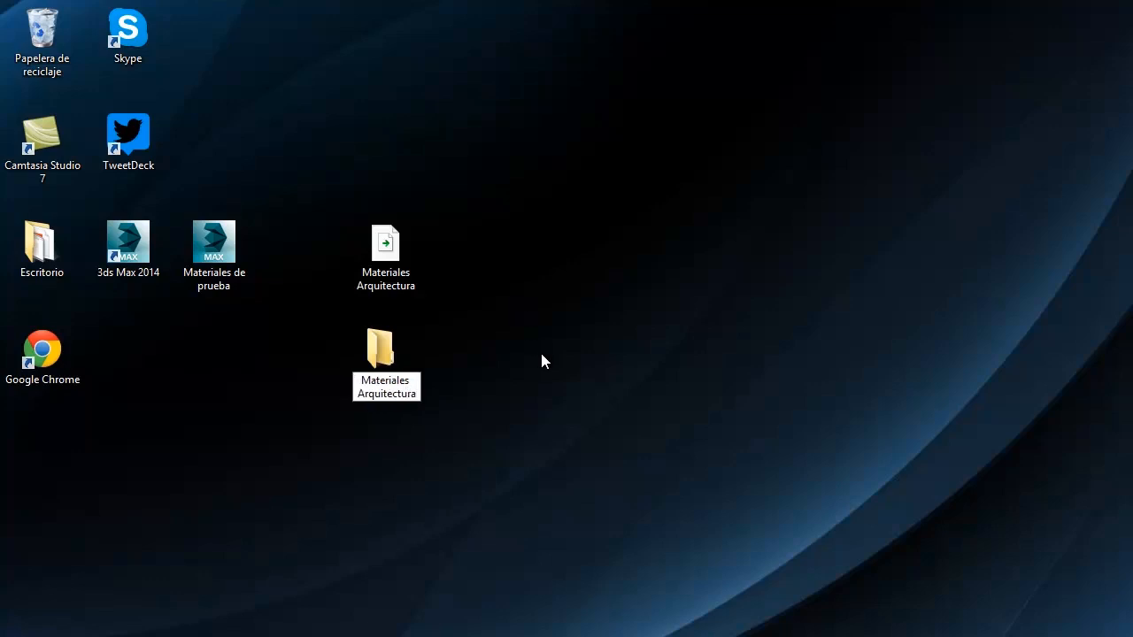
{"action": "key", "text": "Return"}
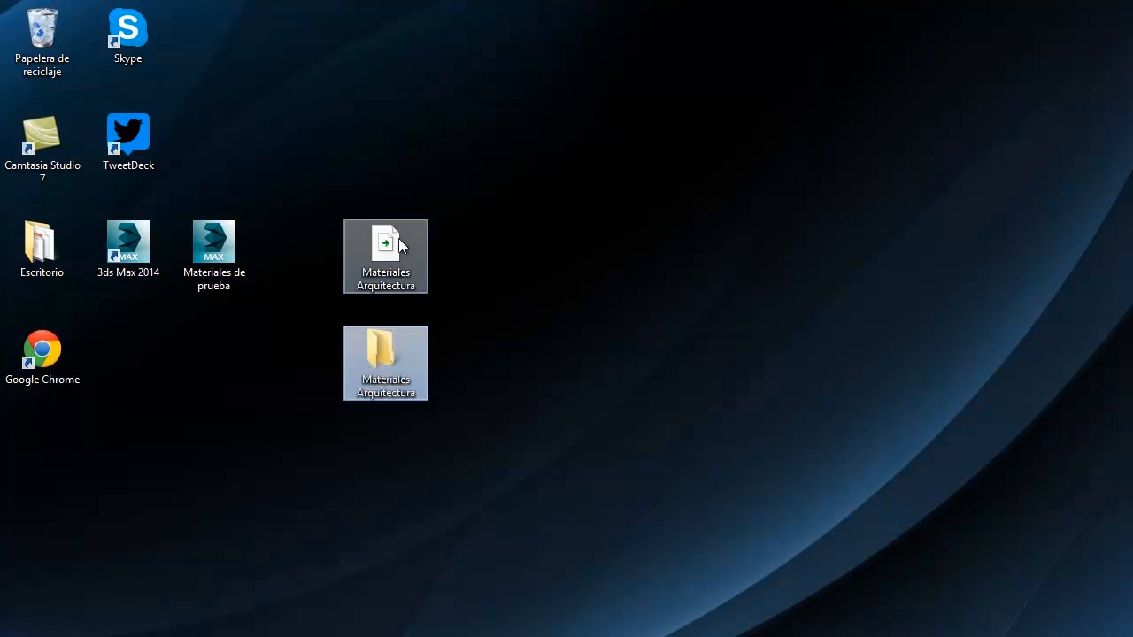
{"action": "left_click", "coordinate": [459, 230]}
{"action": "left_click_drag", "start_coordinate": [390, 246], "coordinate": [390, 340]}
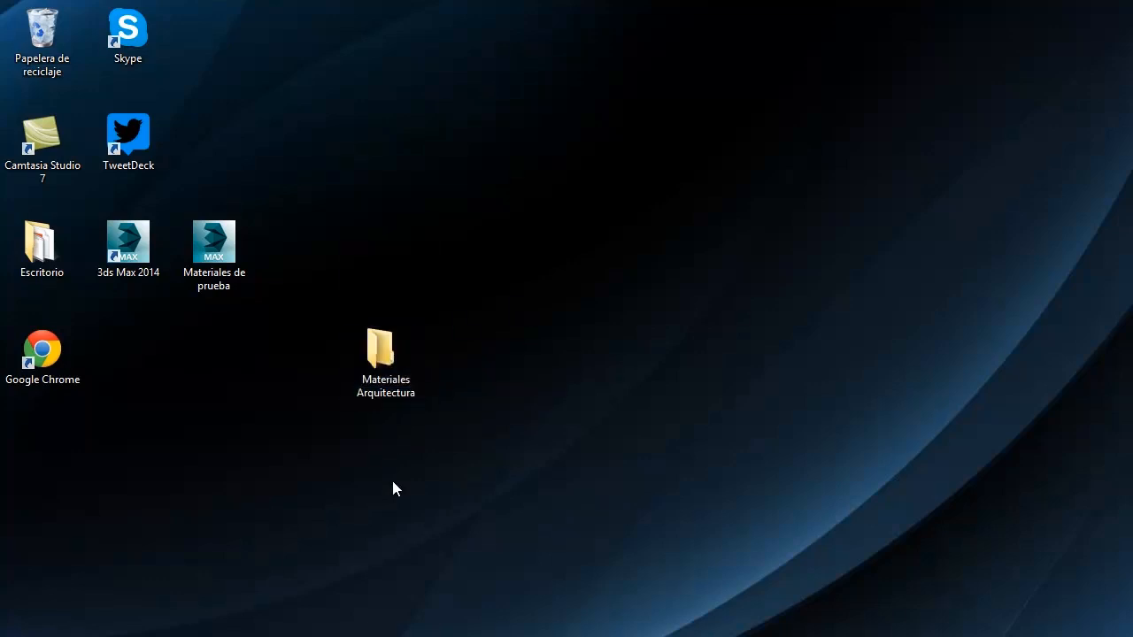
- Move the Materiales Arquitectura folder up into Materiales de prueba's row and examine its send-to destinations without choosing one
{"action": "left_click_drag", "start_coordinate": [386, 382], "coordinate": [384, 271]}
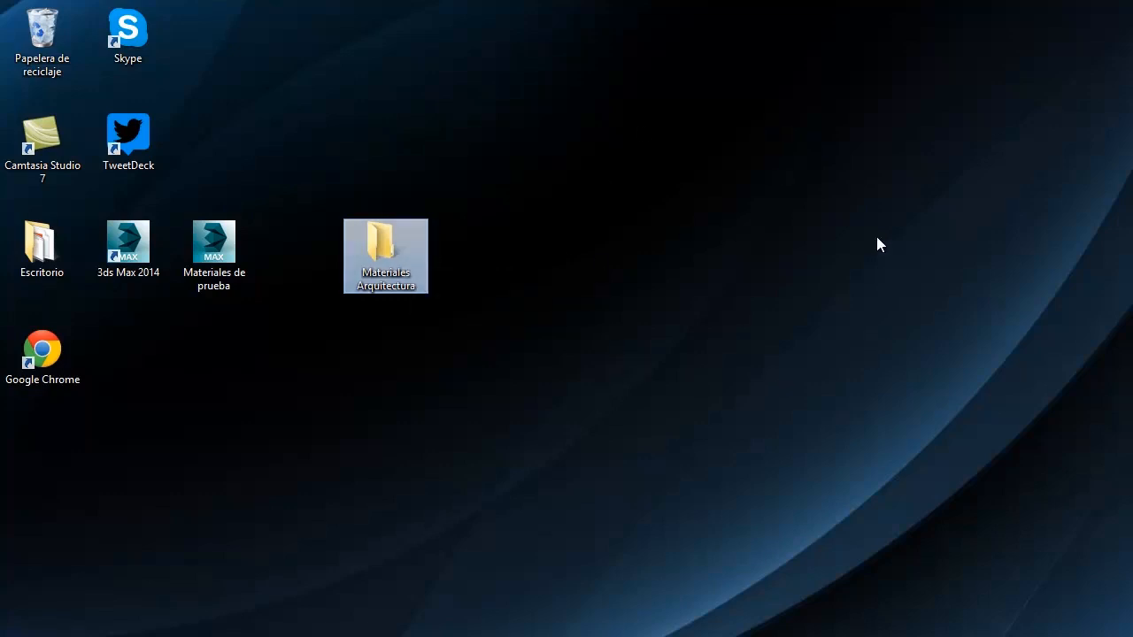
{"action": "right_click", "coordinate": [373, 249]}
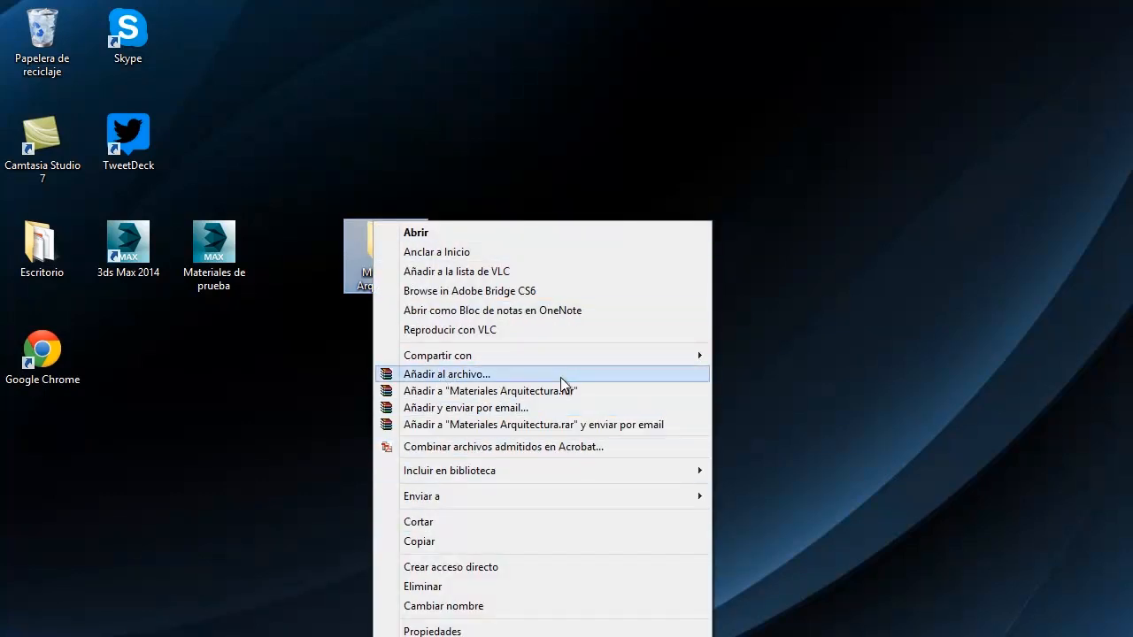
{"action": "mouse_move", "coordinate": [563, 504]}
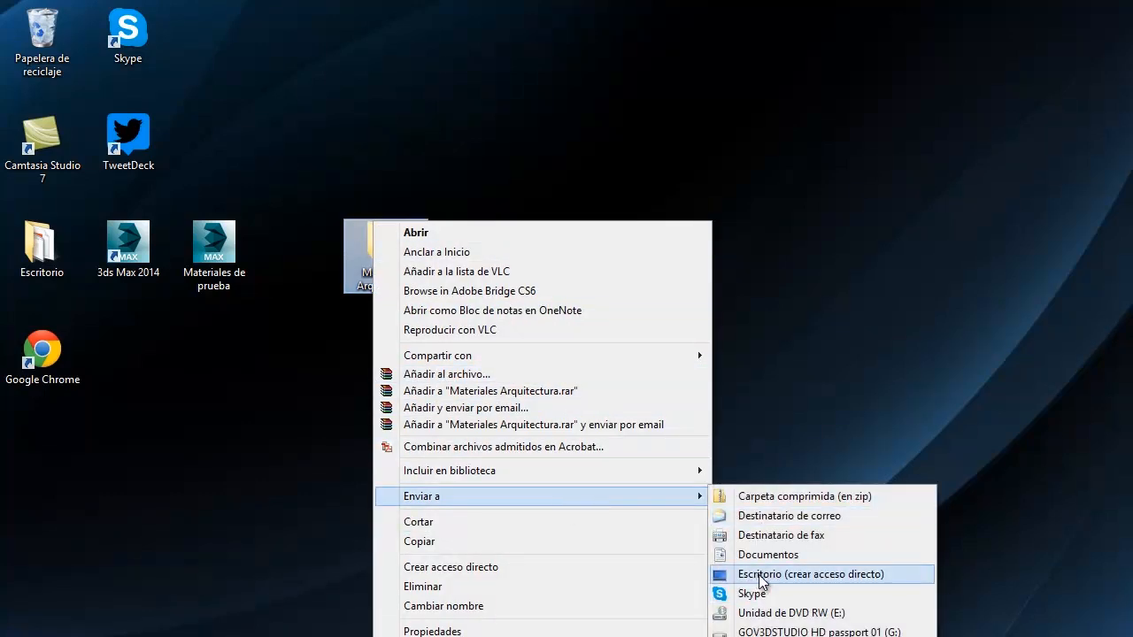
{"action": "left_click", "coordinate": [817, 353]}
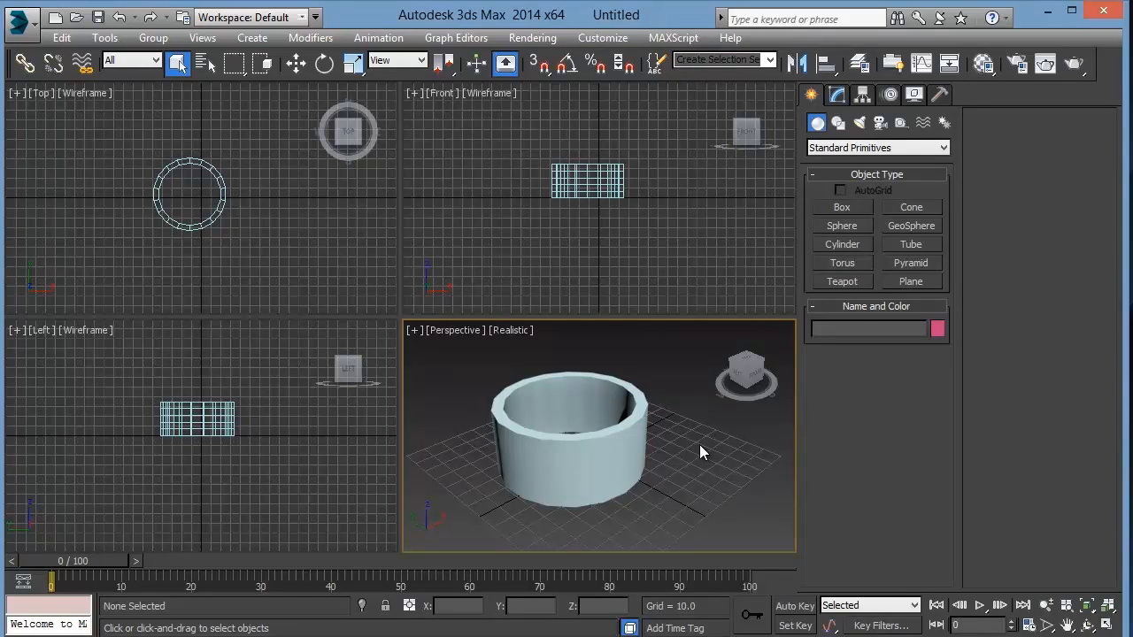
- Minimize 3ds Max, rename the desktop folder Materiales Arquitectura as Materiales Arquitectura VRAY, and return to 3ds Max
{"action": "left_click", "coordinate": [1047, 10]}
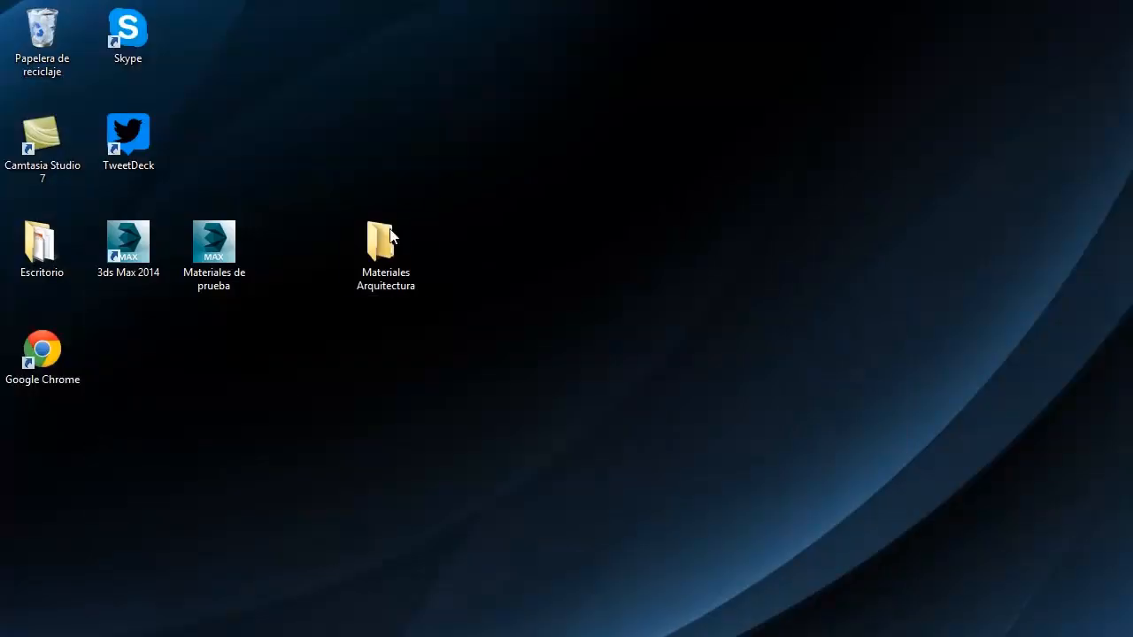
{"action": "left_click", "coordinate": [408, 282]}
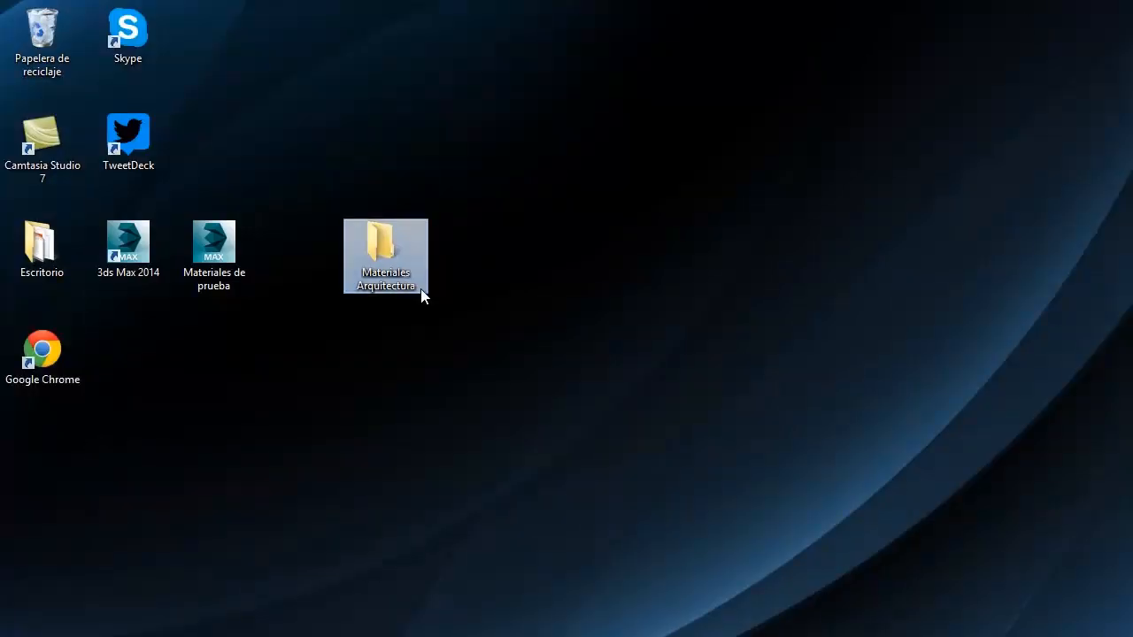
{"action": "left_click", "coordinate": [412, 281]}
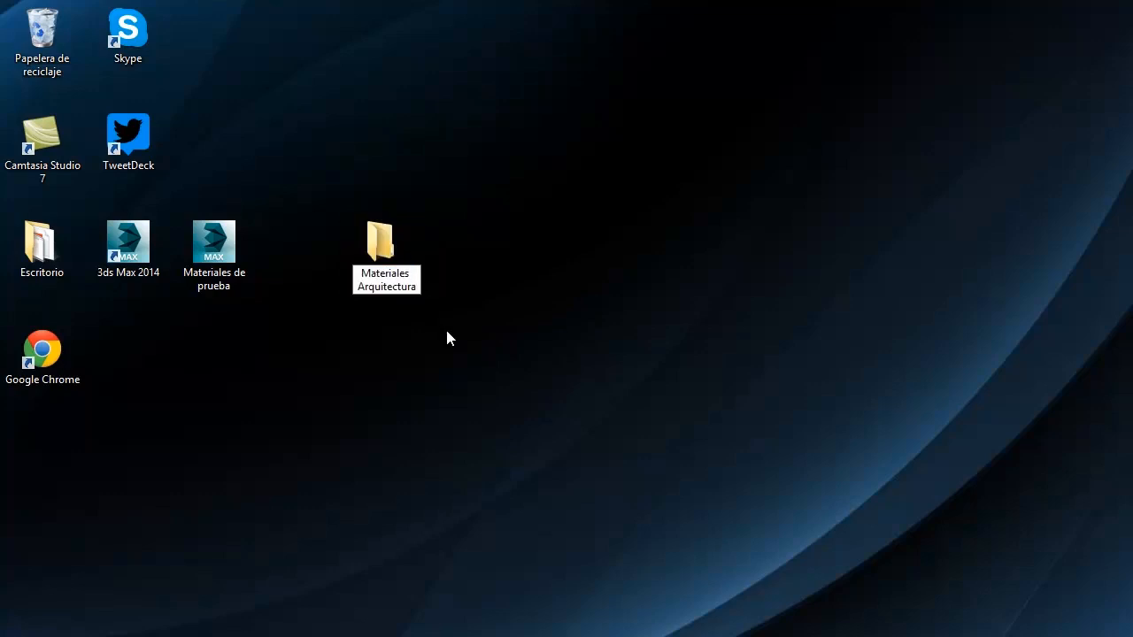
{"action": "type", "text": "VRAY"}
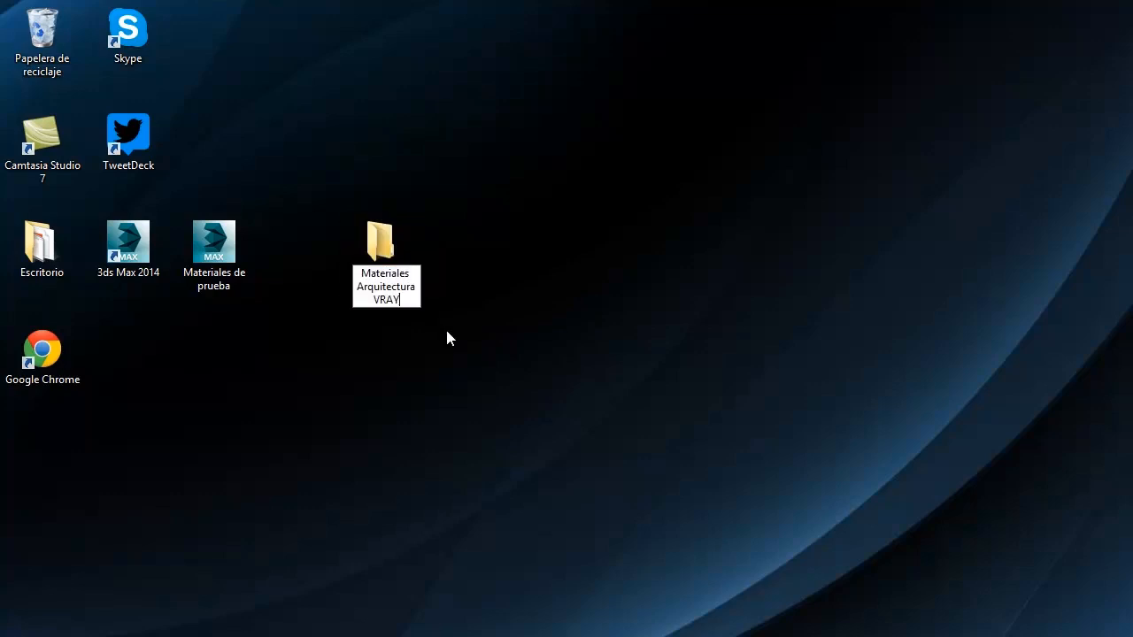
{"action": "key", "text": "Return"}
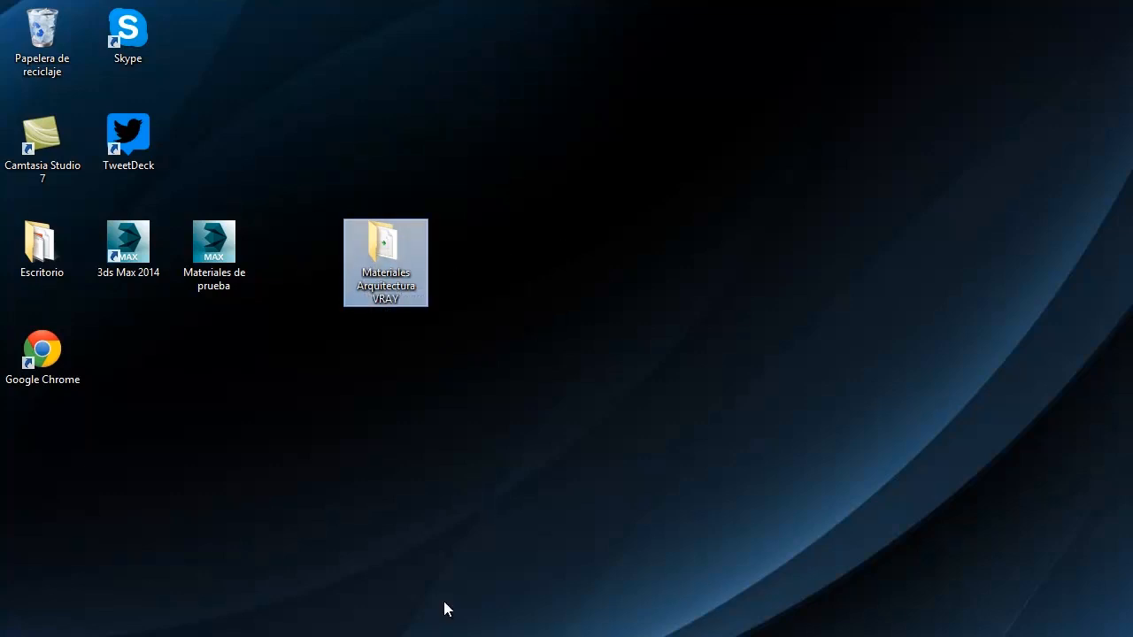
{"action": "left_click", "coordinate": [426, 636]}
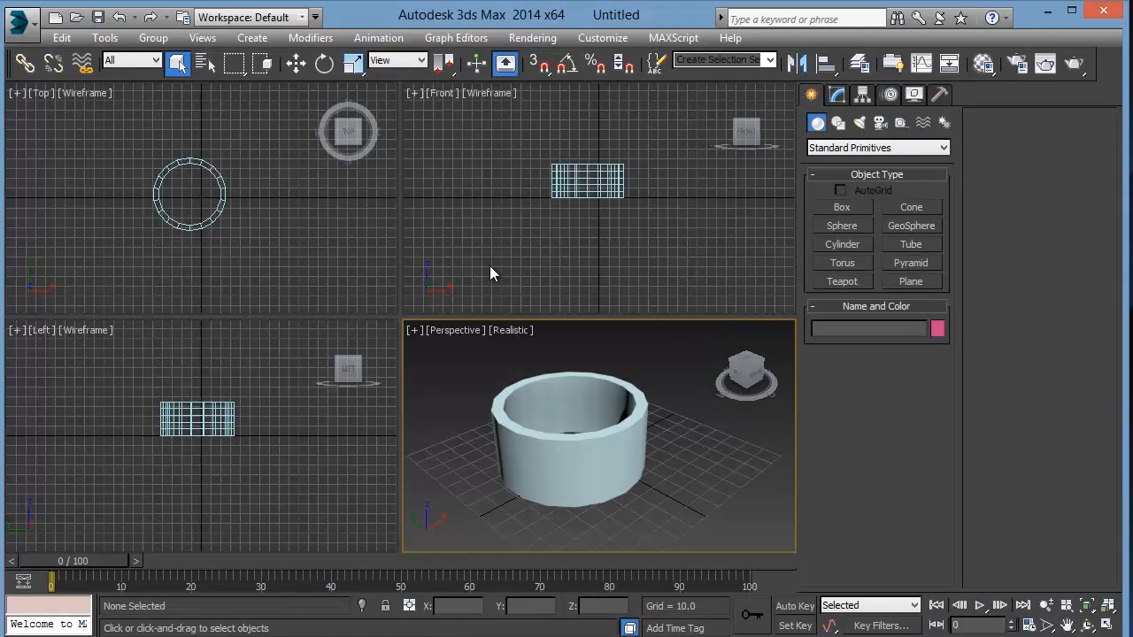